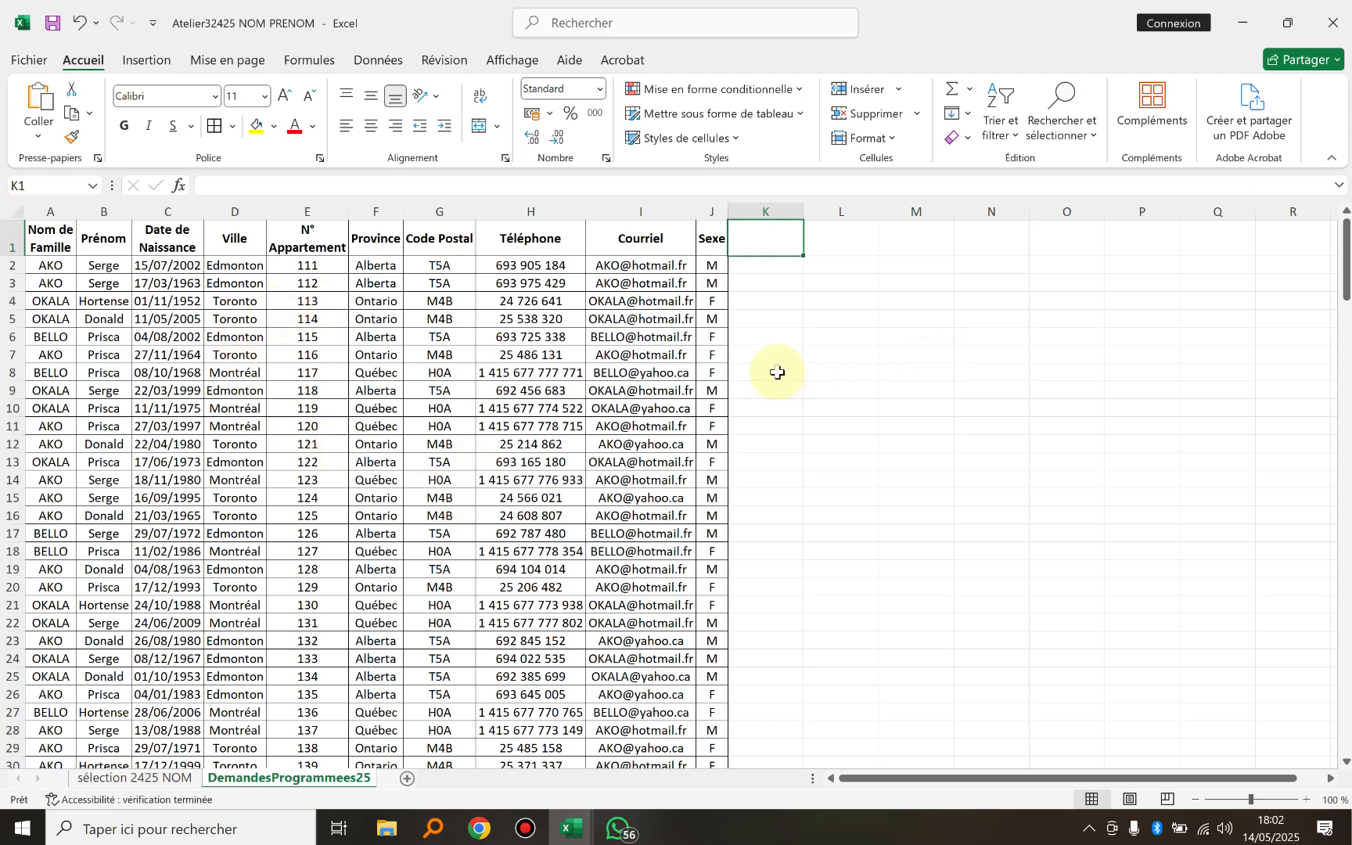
Enter "c" in cell L8 and clear it to test whether the table's random data recalculates
{"action": "left_click", "coordinate": [836, 371]}
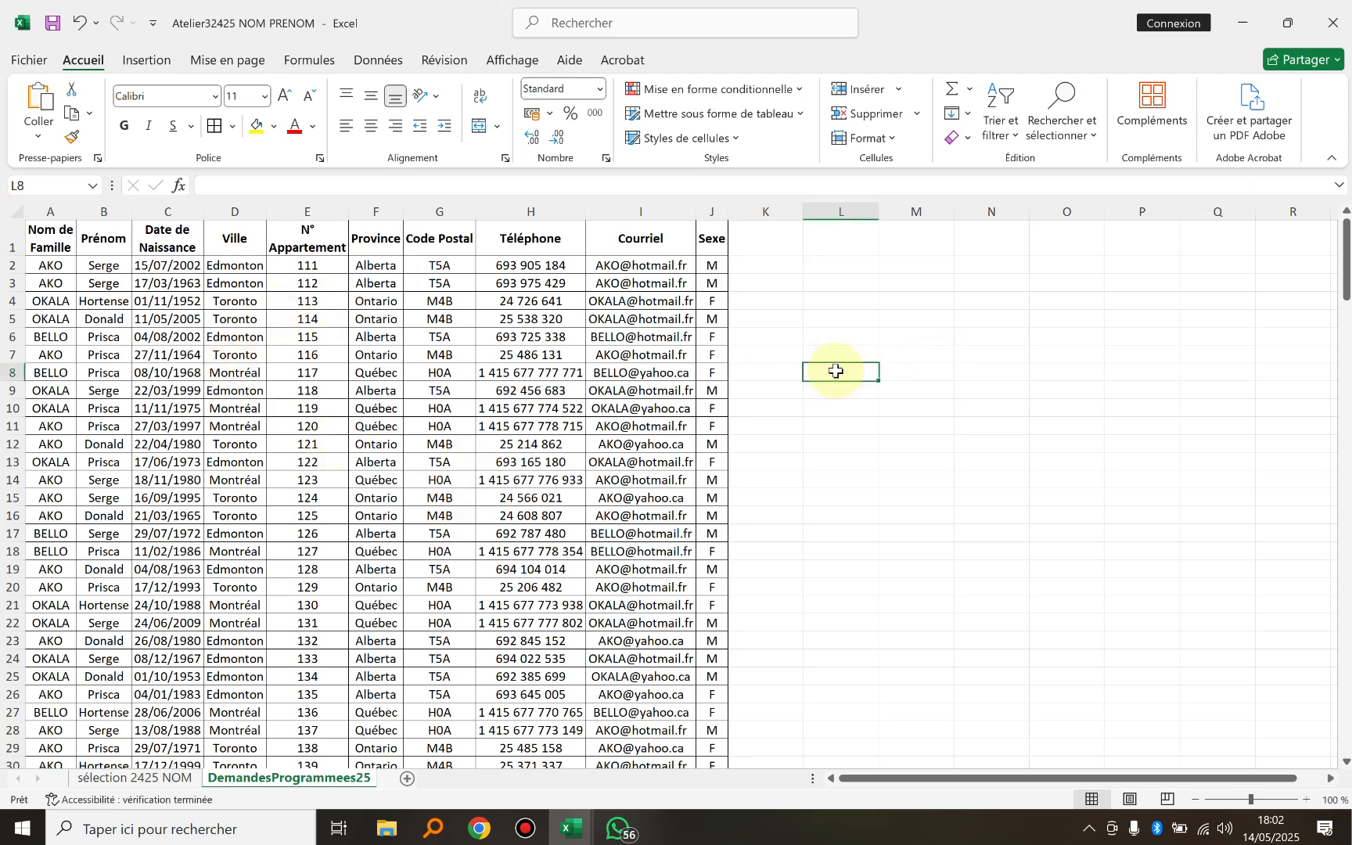
{"action": "type", "text": "c"}
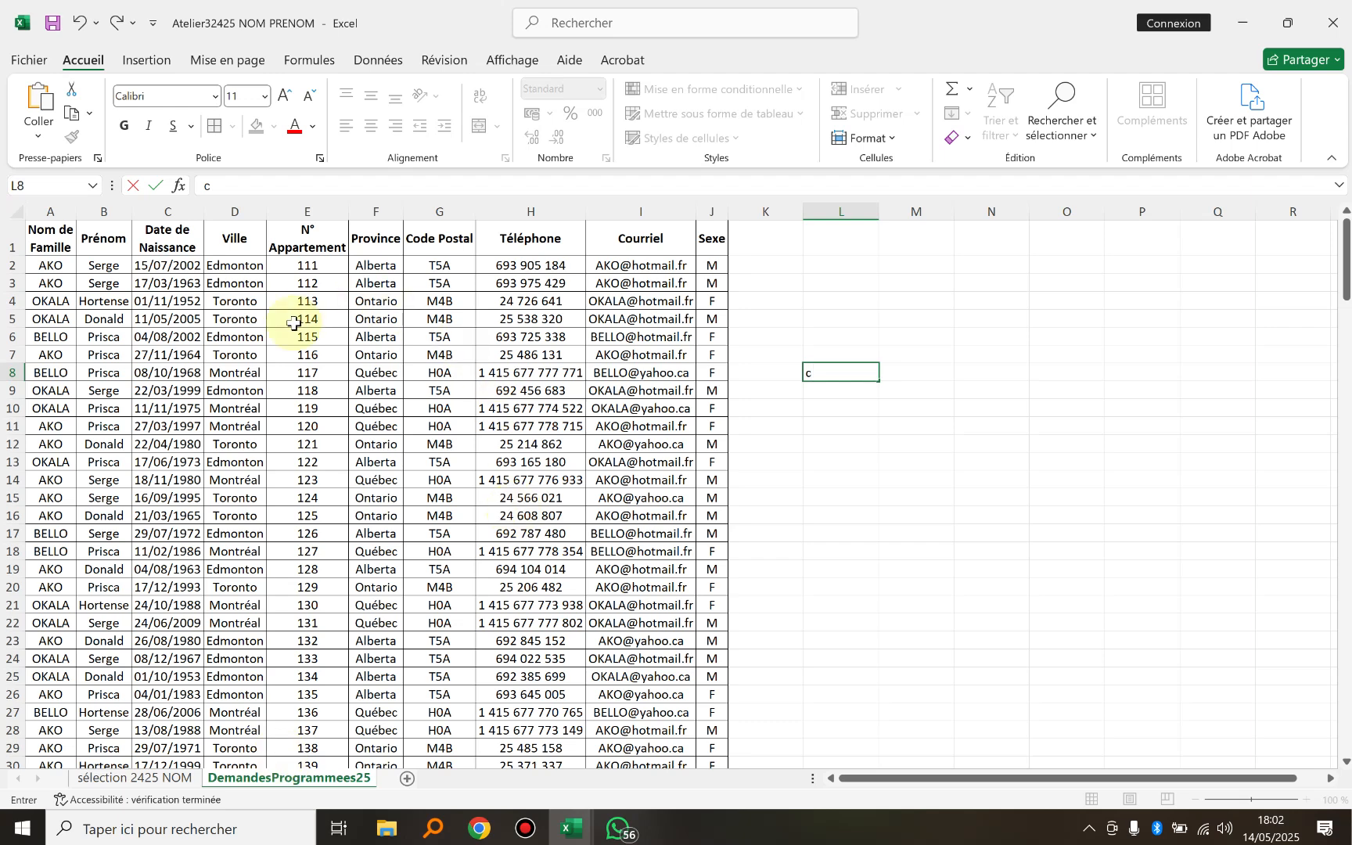
{"action": "key", "text": "Return"}
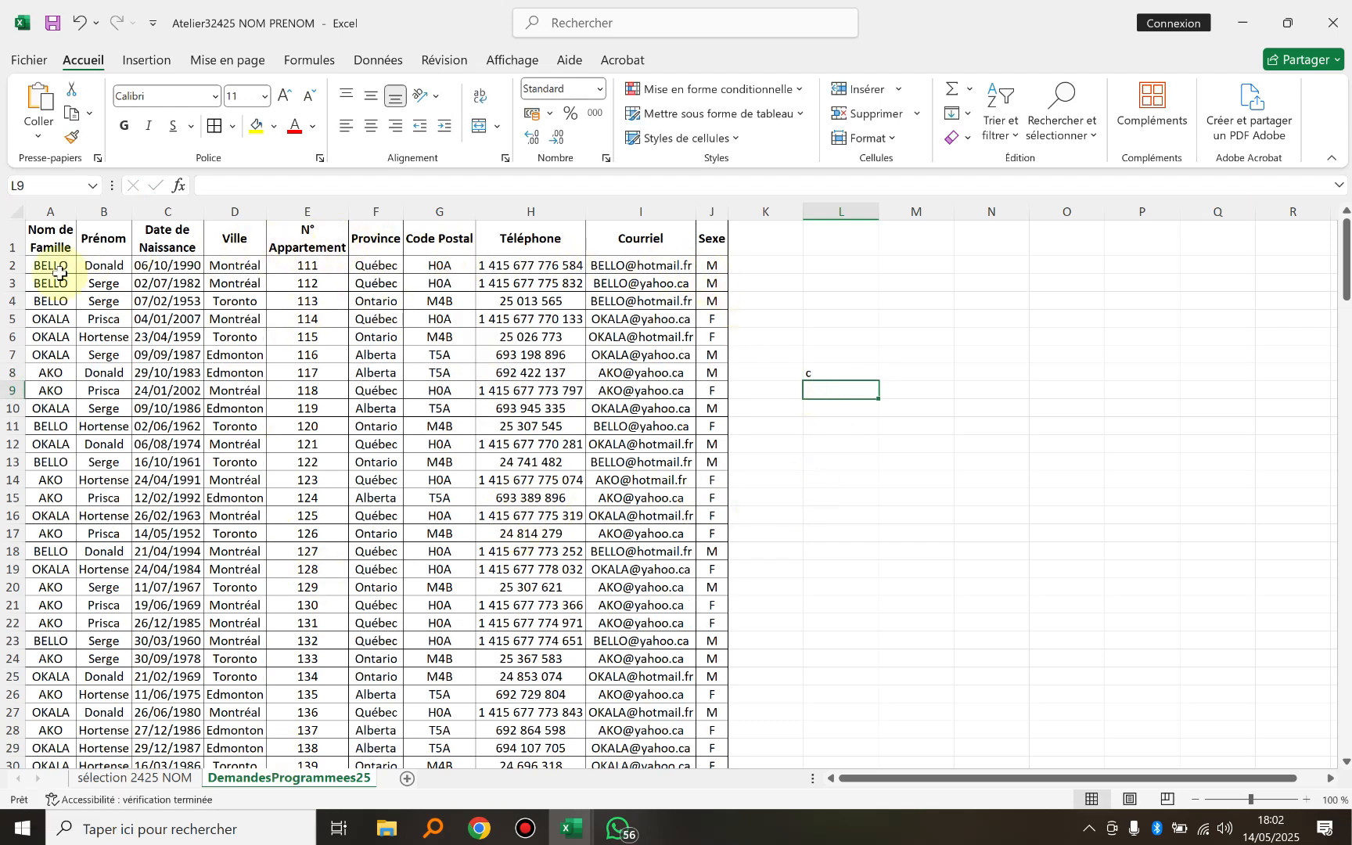
{"action": "left_click", "coordinate": [816, 372]}
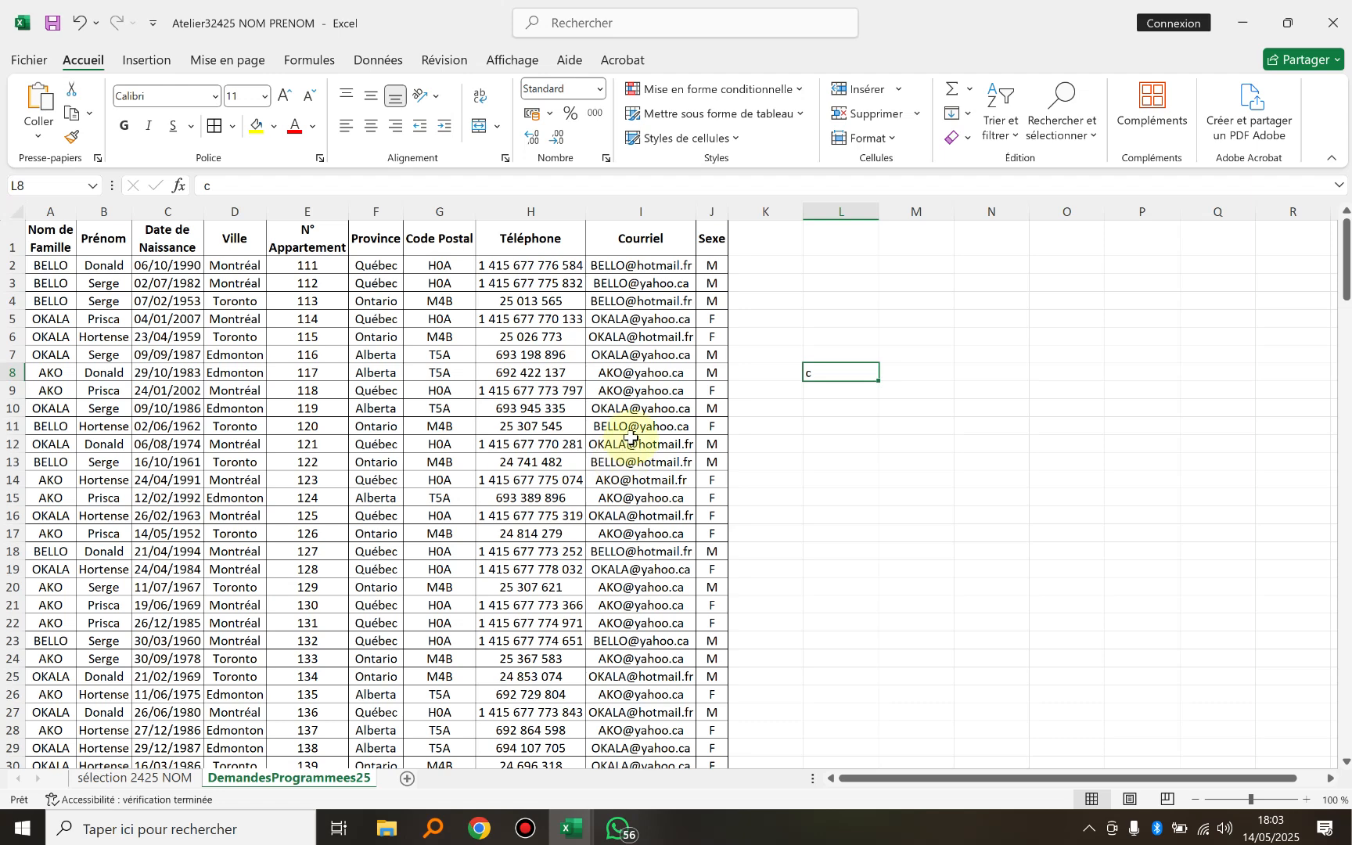
{"action": "key", "text": "Delete"}
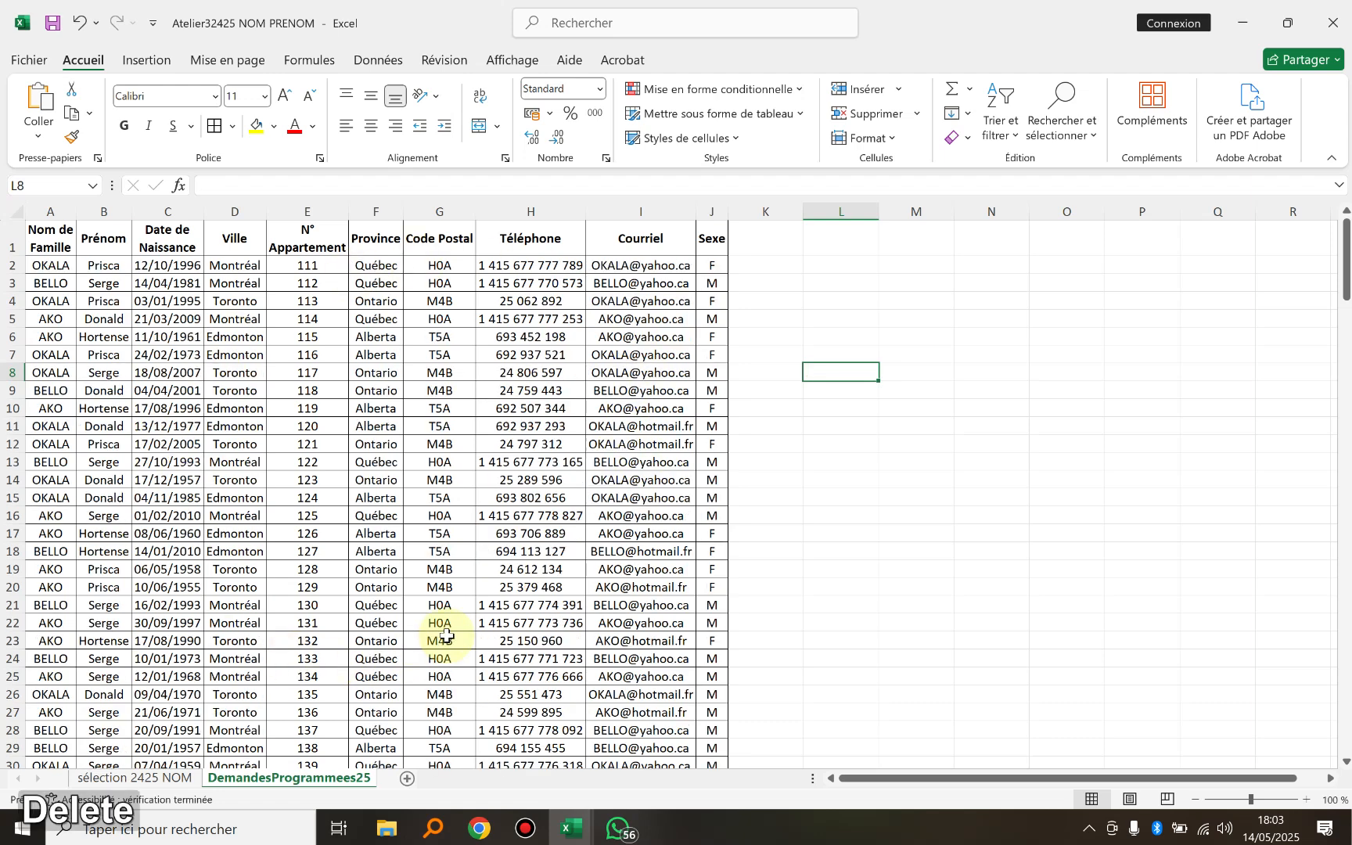
{"action": "left_click", "coordinate": [792, 369]}
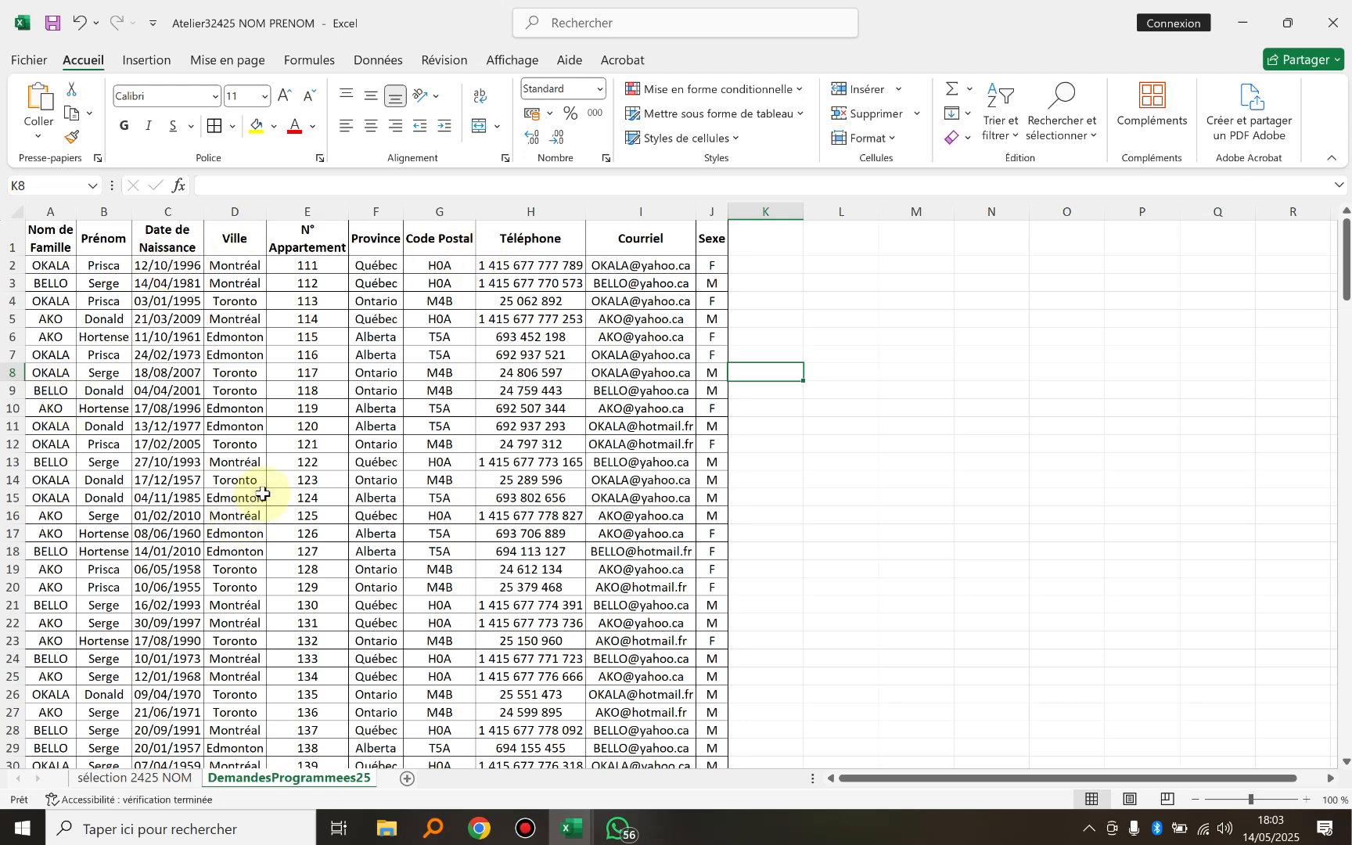
{"action": "left_click", "coordinate": [55, 235]}
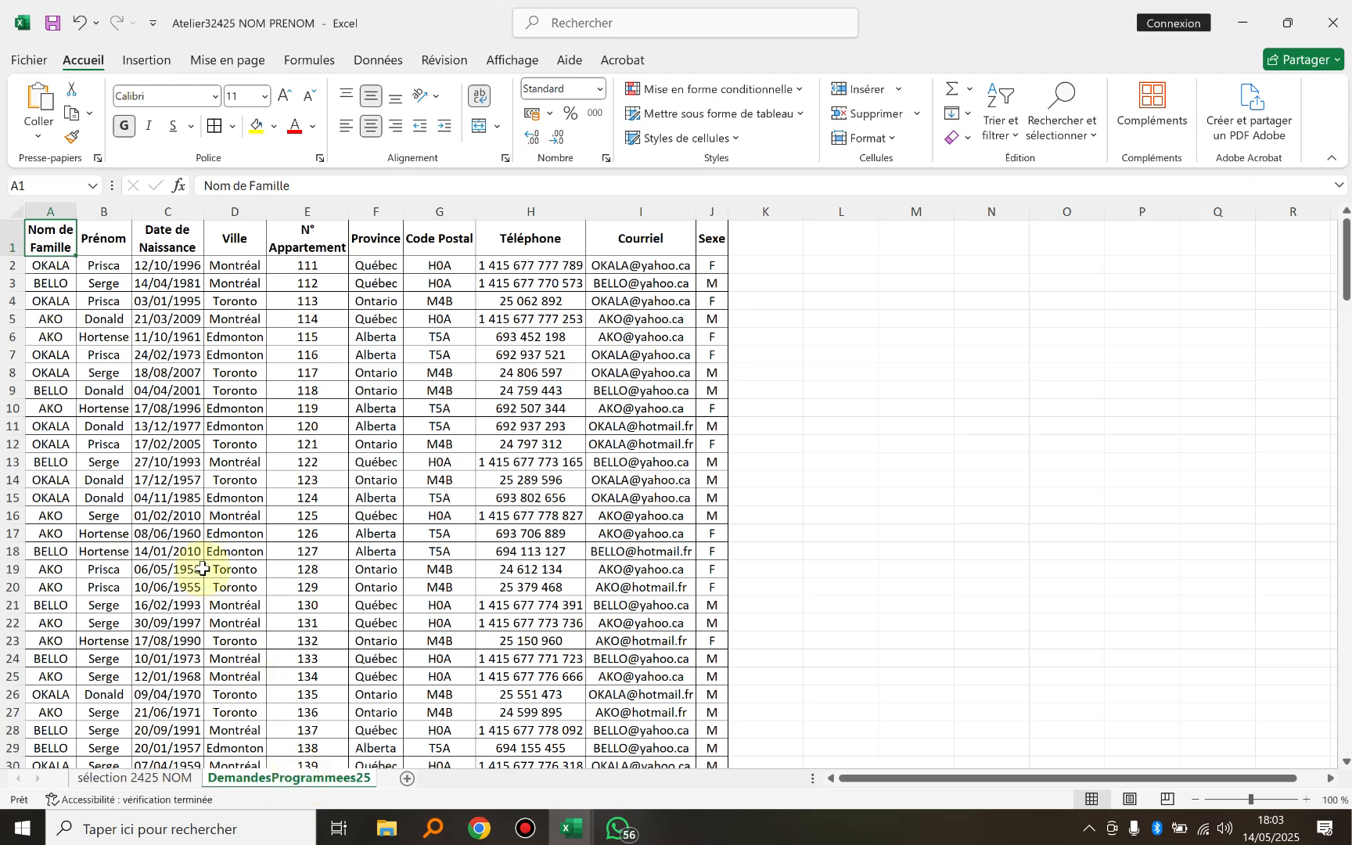
{"action": "left_click", "coordinate": [872, 374]}
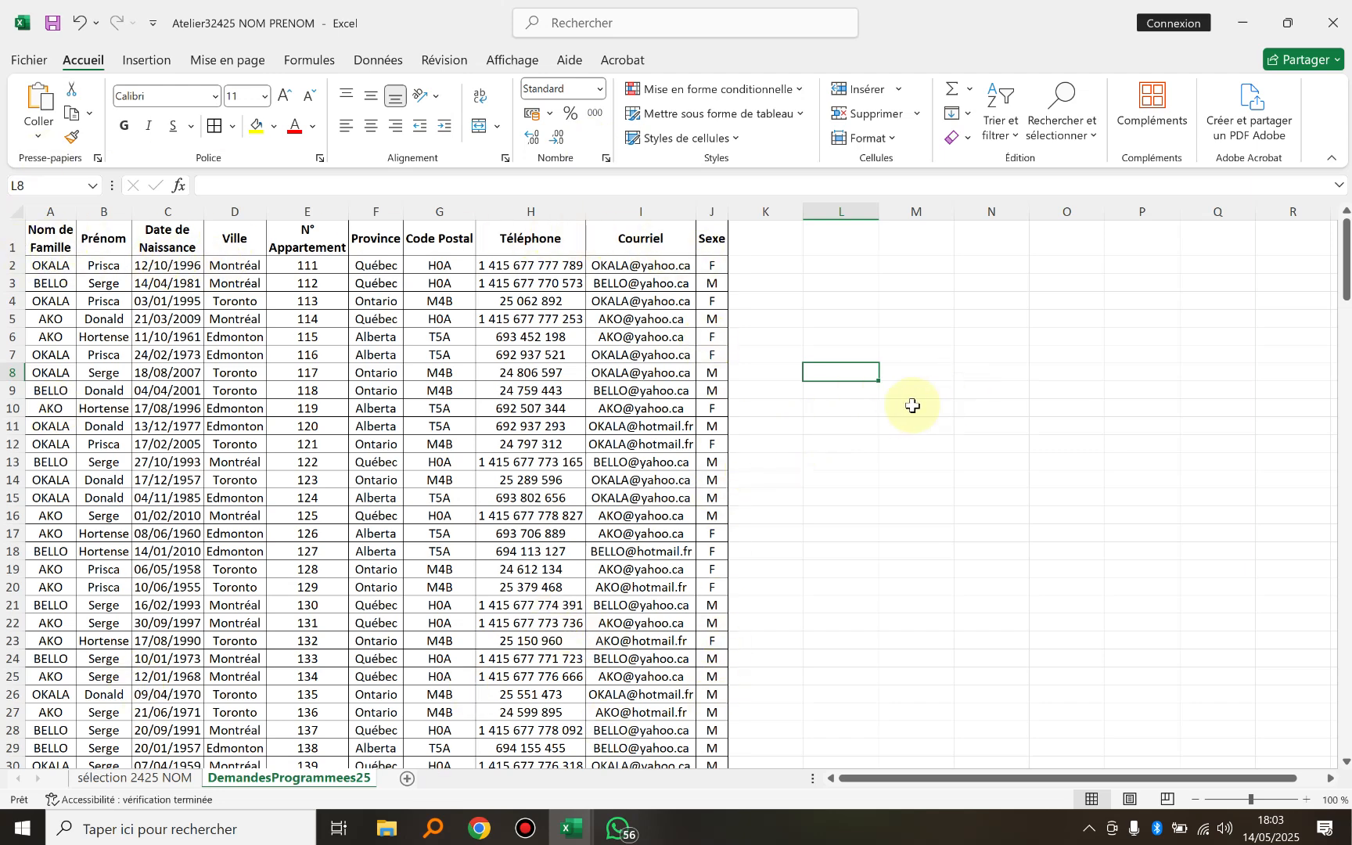
{"action": "left_click", "coordinate": [924, 373]}
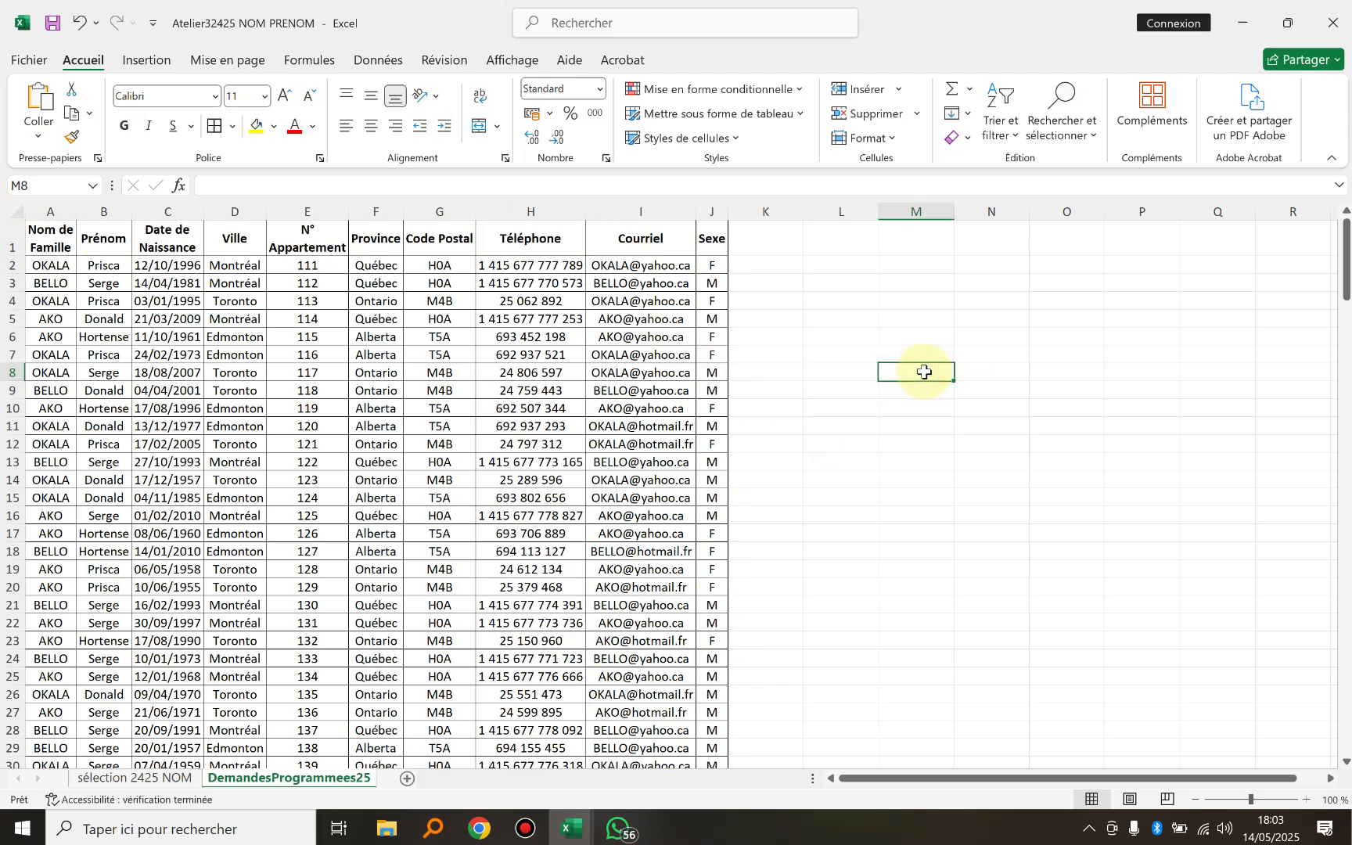
Select the entire table on the DemandesProgrammees25 sheet, check that it is covered down to its last row, and copy it
{"action": "left_click", "coordinate": [313, 373]}
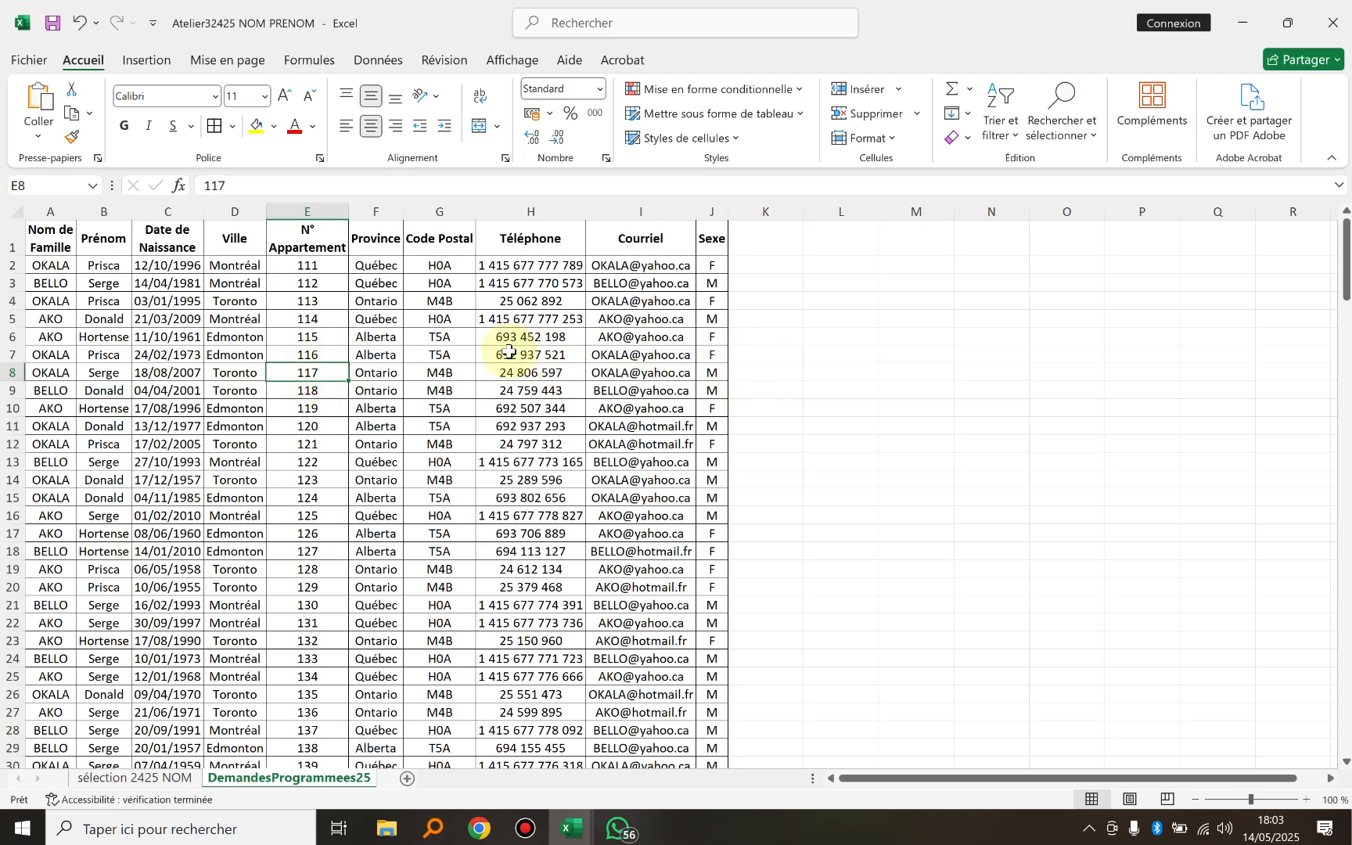
{"action": "key", "text": "ctrl+a"}
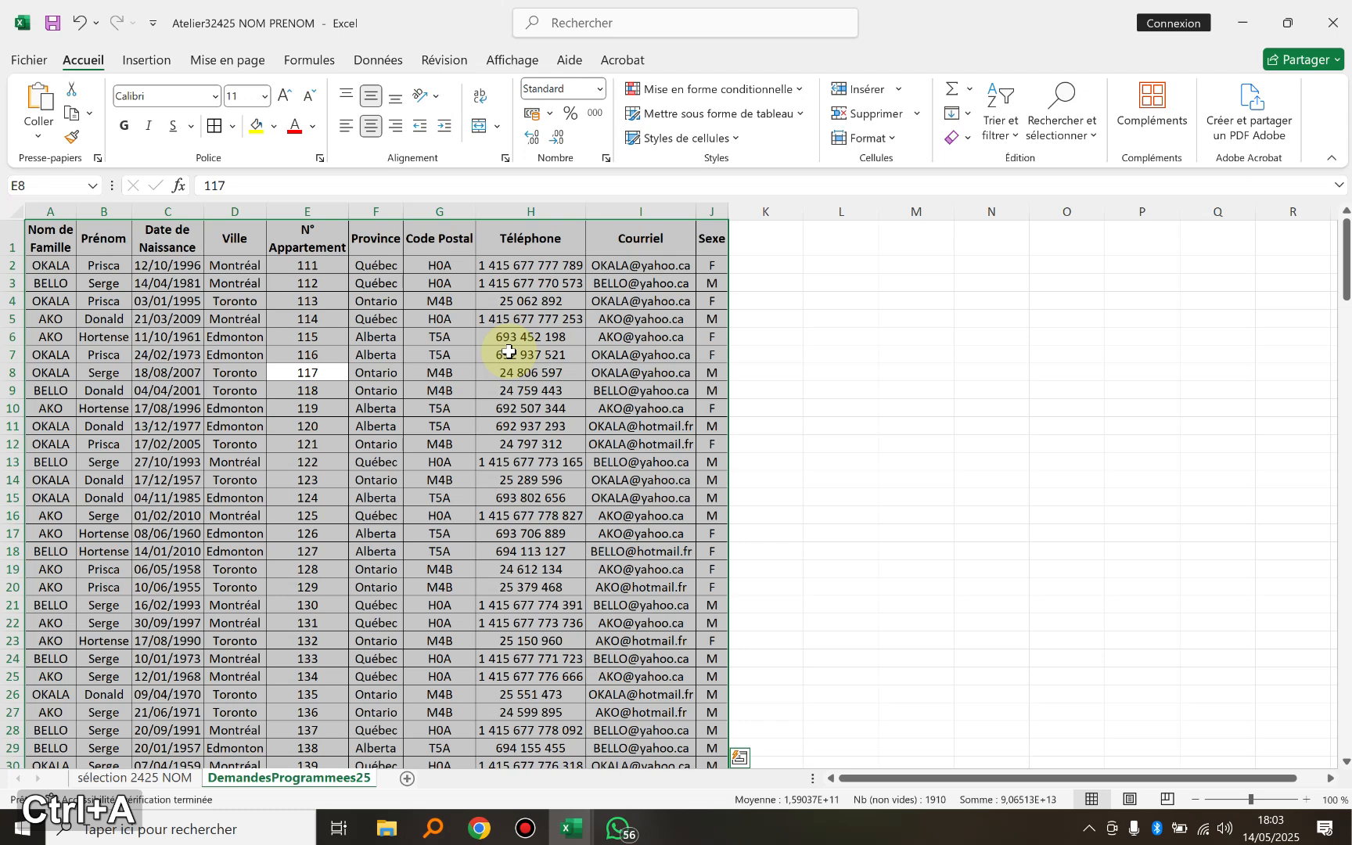
{"action": "key", "text": "ctrl+q"}
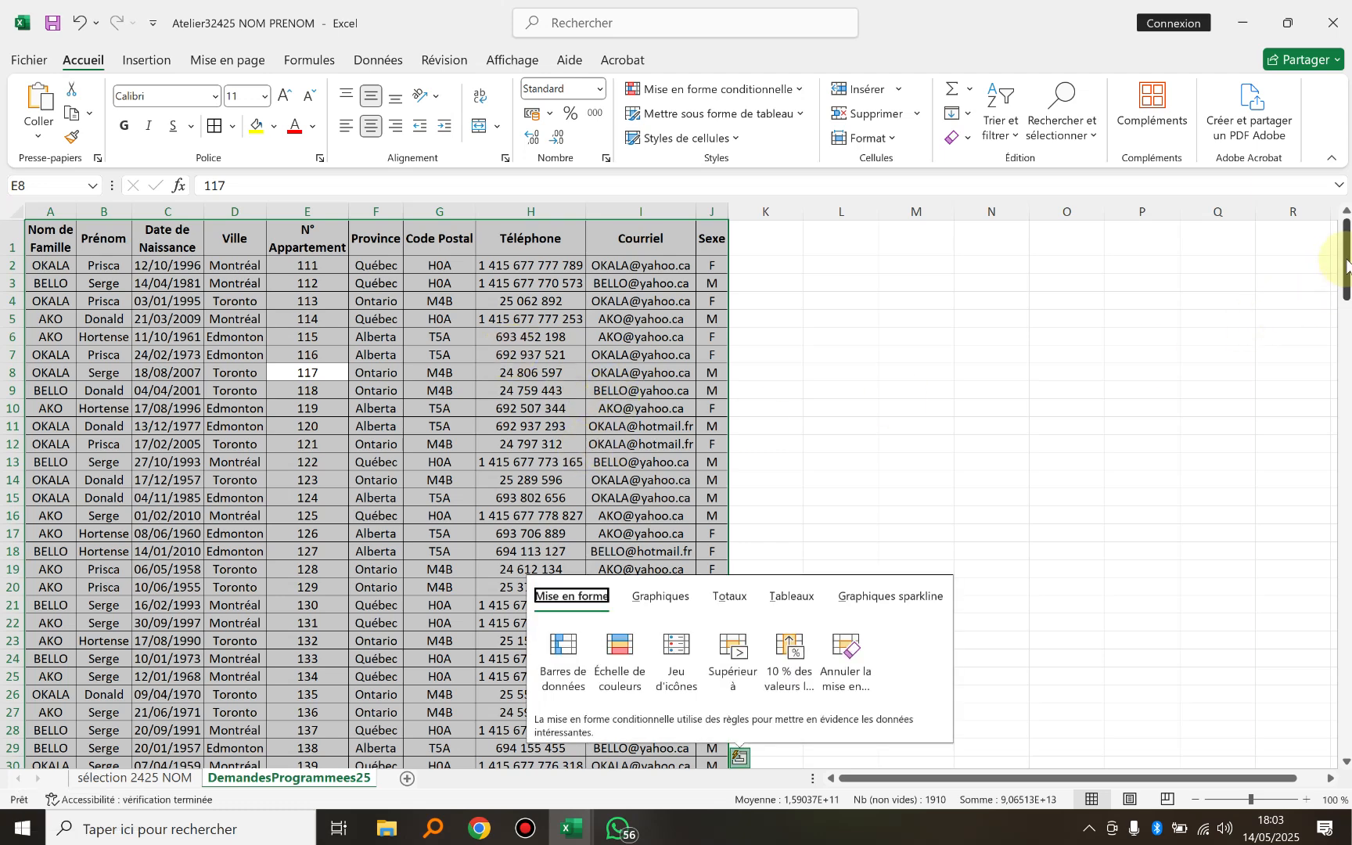
{"action": "left_click_drag", "start_coordinate": [1347, 254], "coordinate": [1348, 722]}
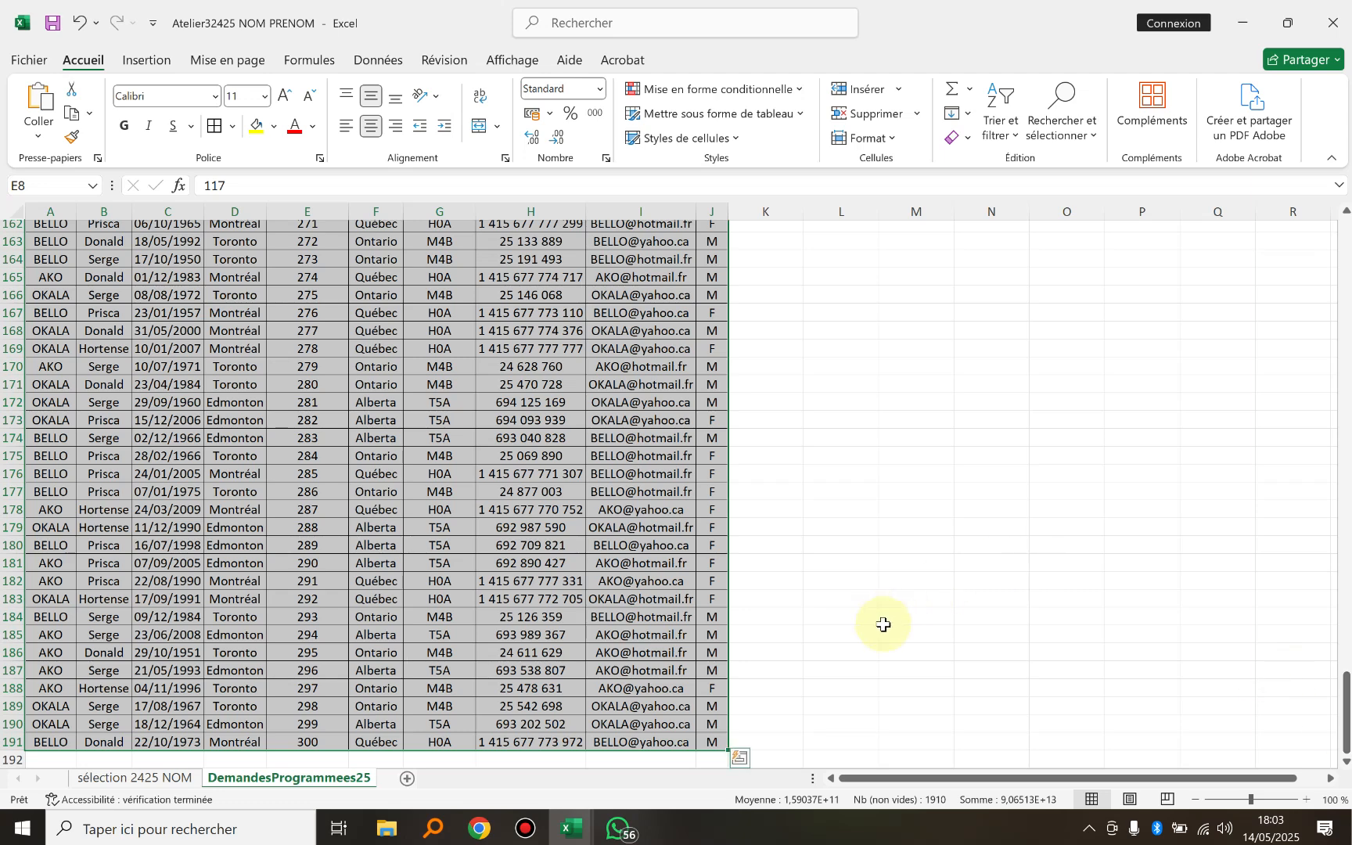
{"action": "left_click", "coordinate": [1346, 764]}
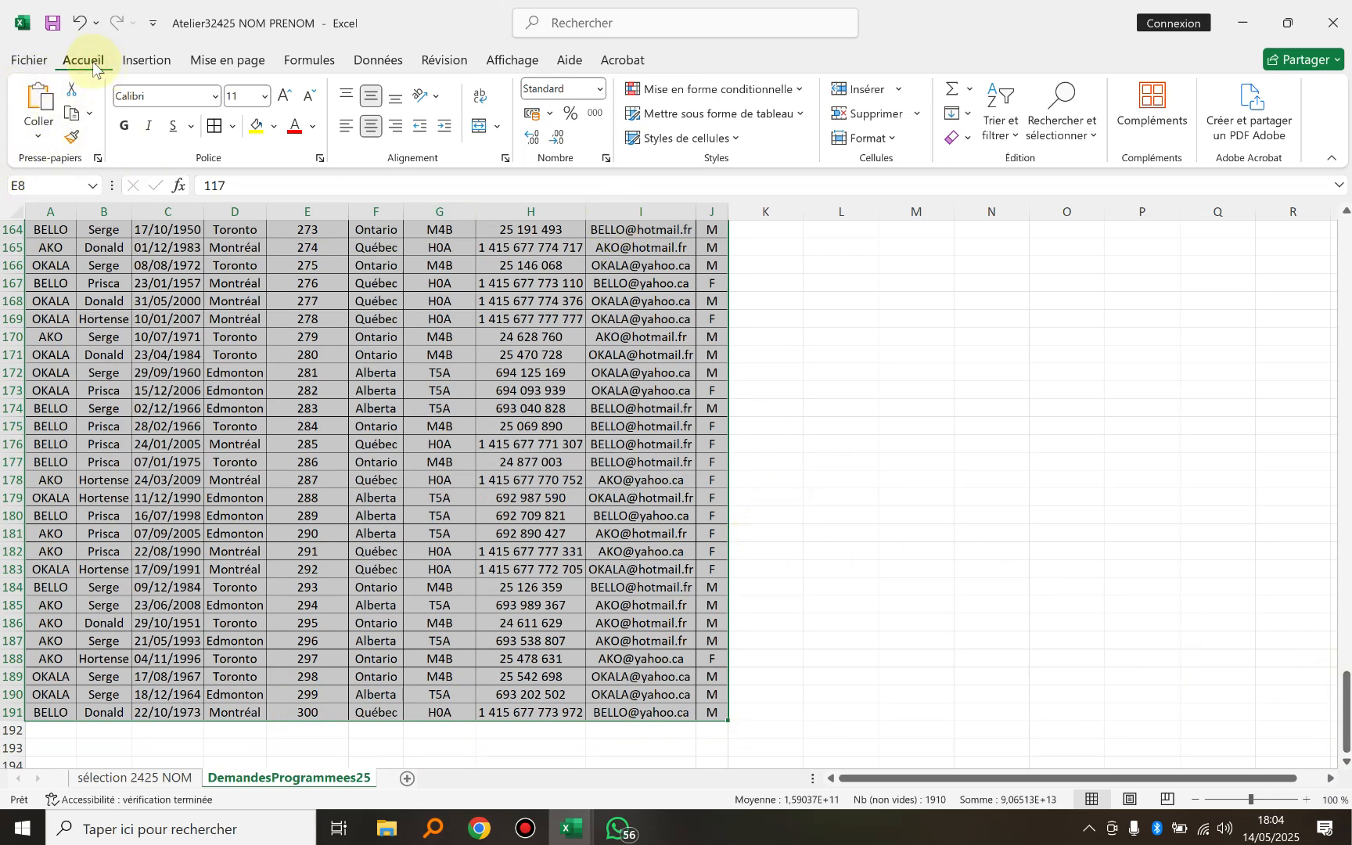
{"action": "left_click", "coordinate": [73, 117]}
Paste the copied table as values only into a new sheet, starting at cell A1
{"action": "key", "text": "ctrl+BackSpace"}
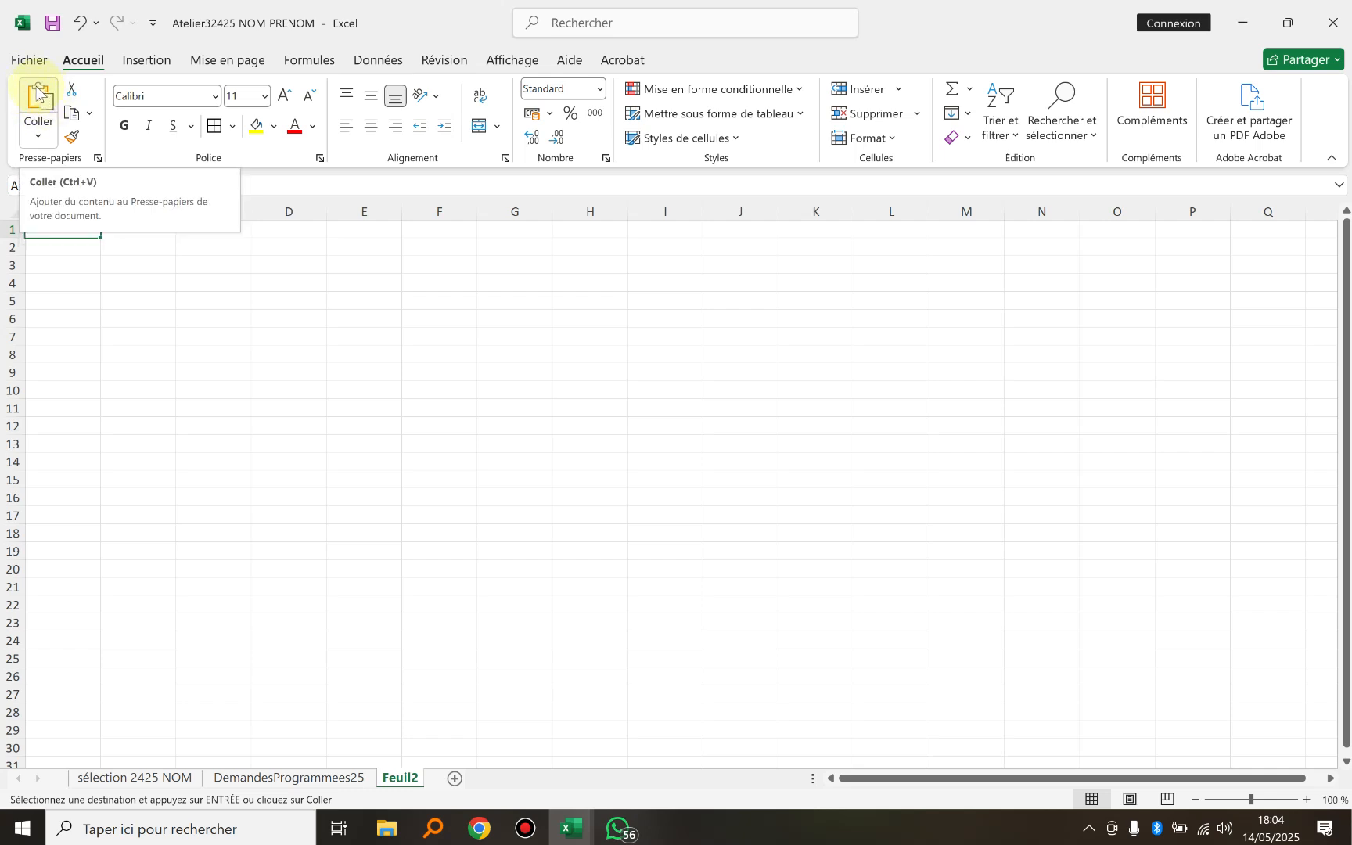
{"action": "left_click", "coordinate": [40, 135]}
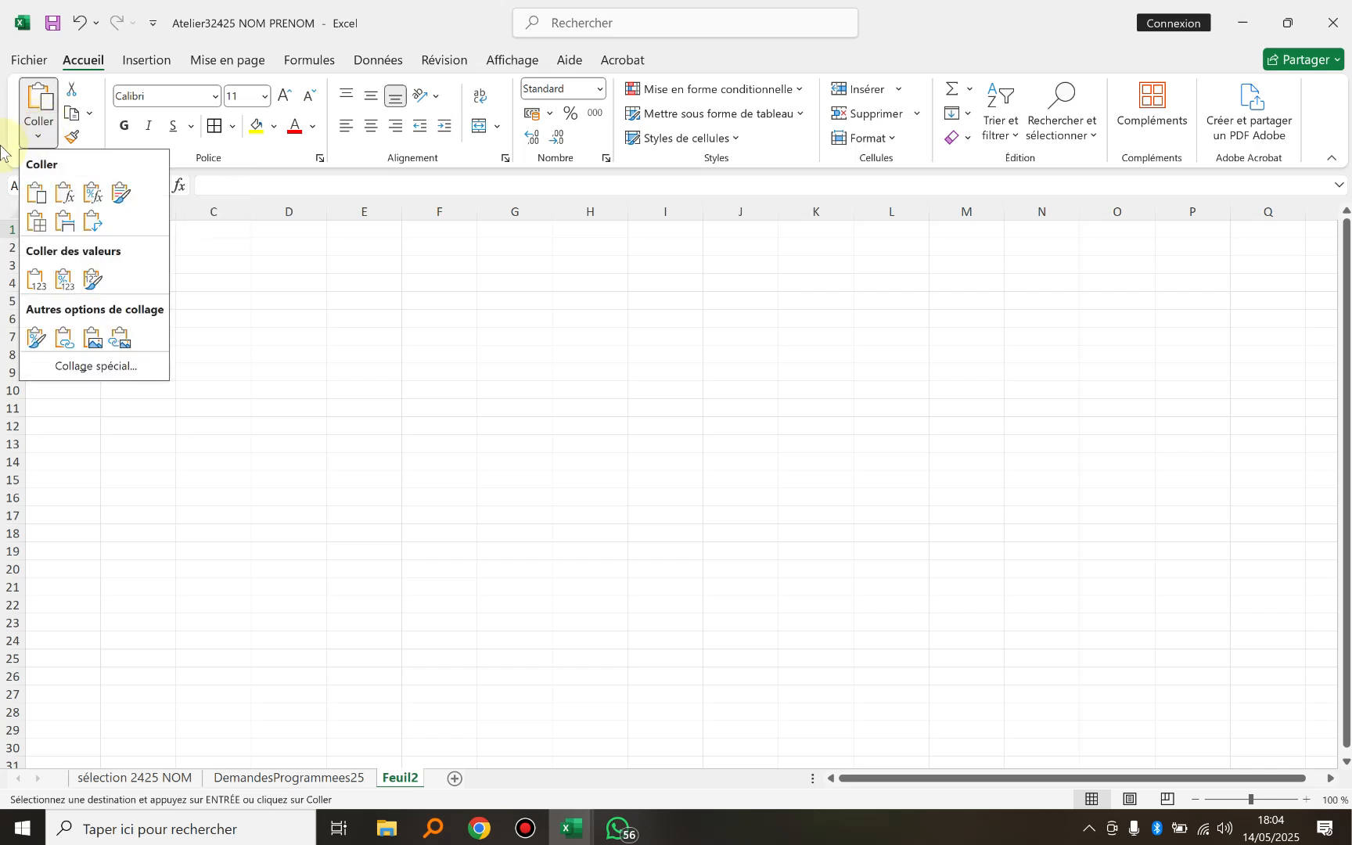
{"action": "left_click", "coordinate": [36, 279]}
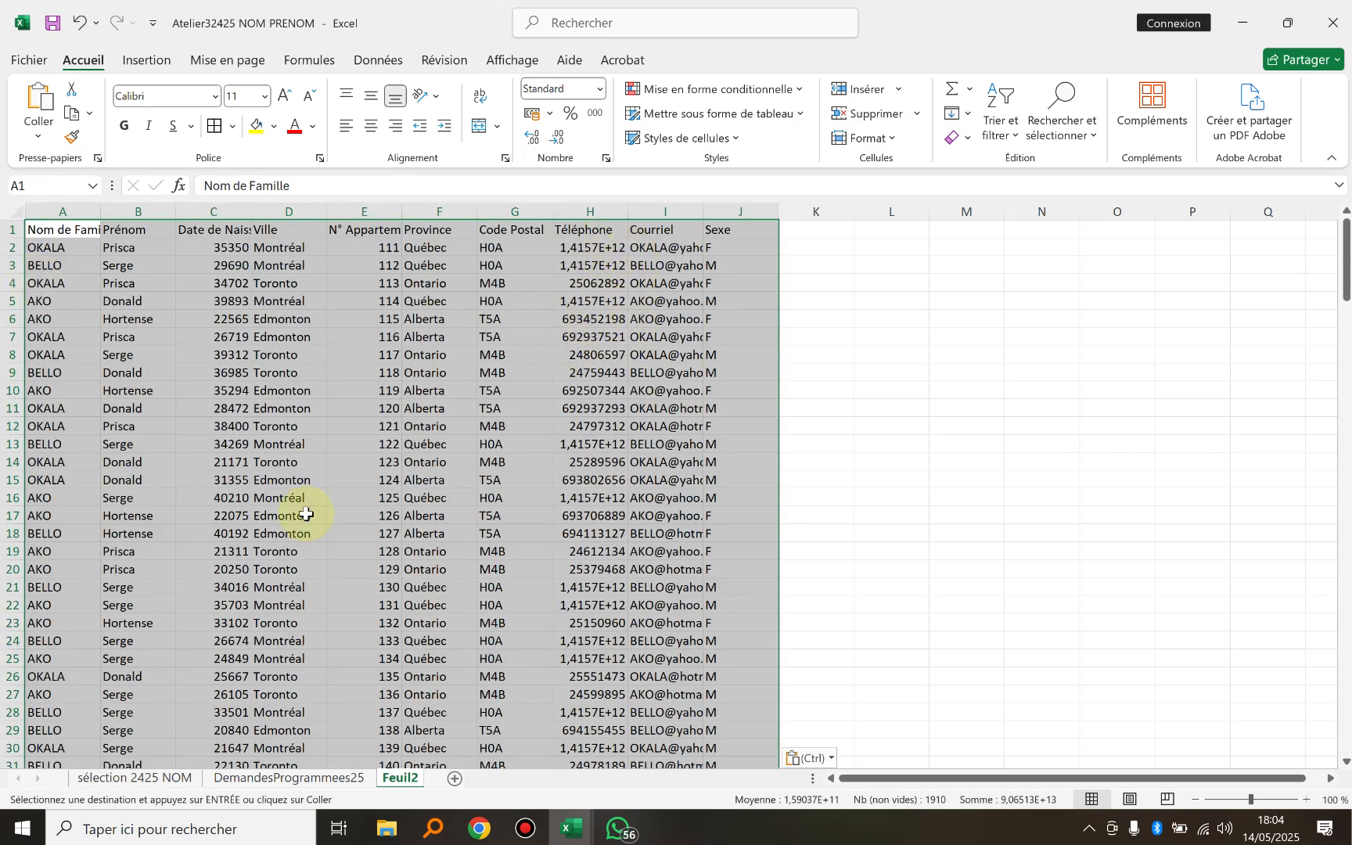
Enter "l" in cell K8 of Feuil2 and clear it to test whether the pasted values recalculate
{"action": "left_click", "coordinate": [492, 354]}
{"action": "left_click", "coordinate": [837, 356]}
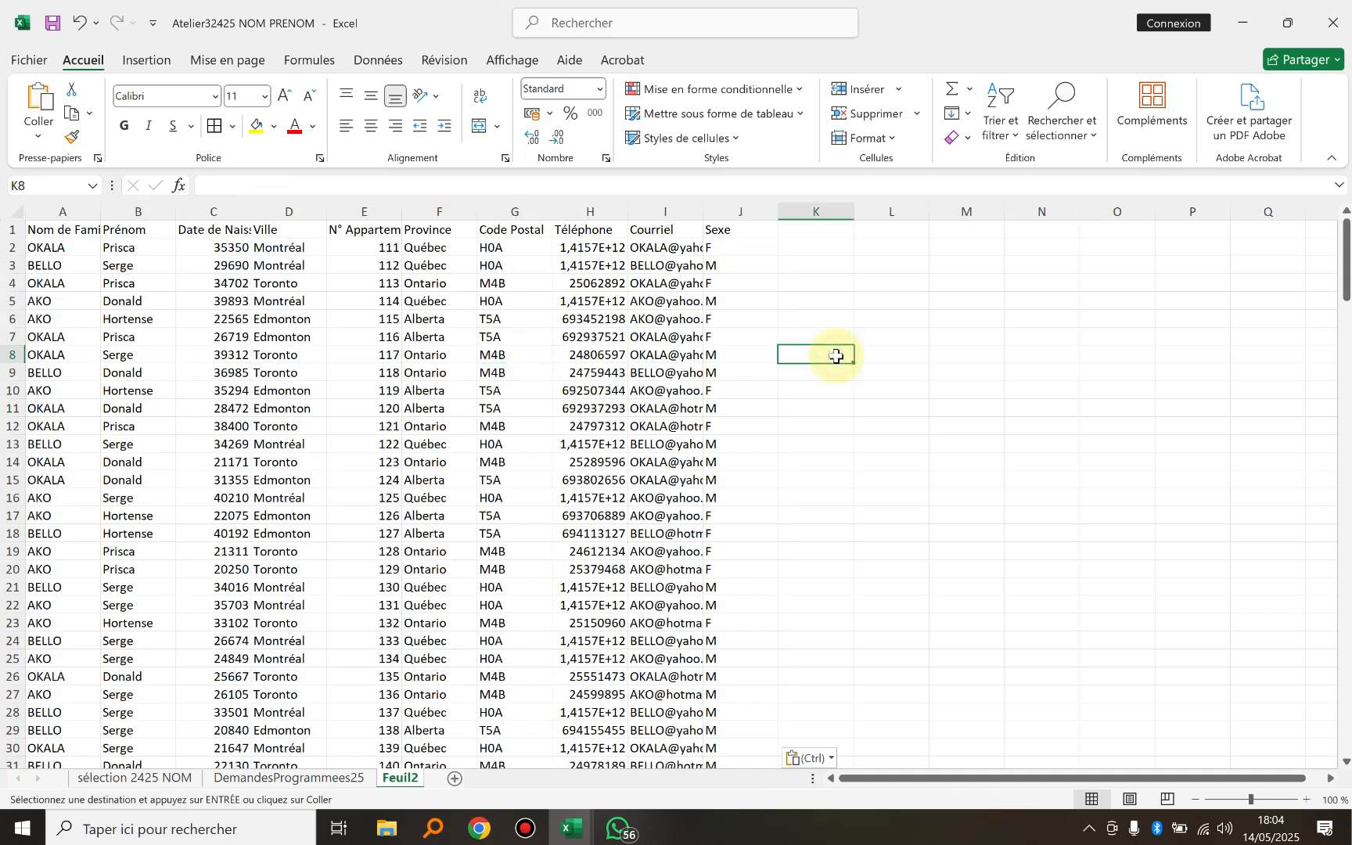
{"action": "double_click", "coordinate": [837, 356]}
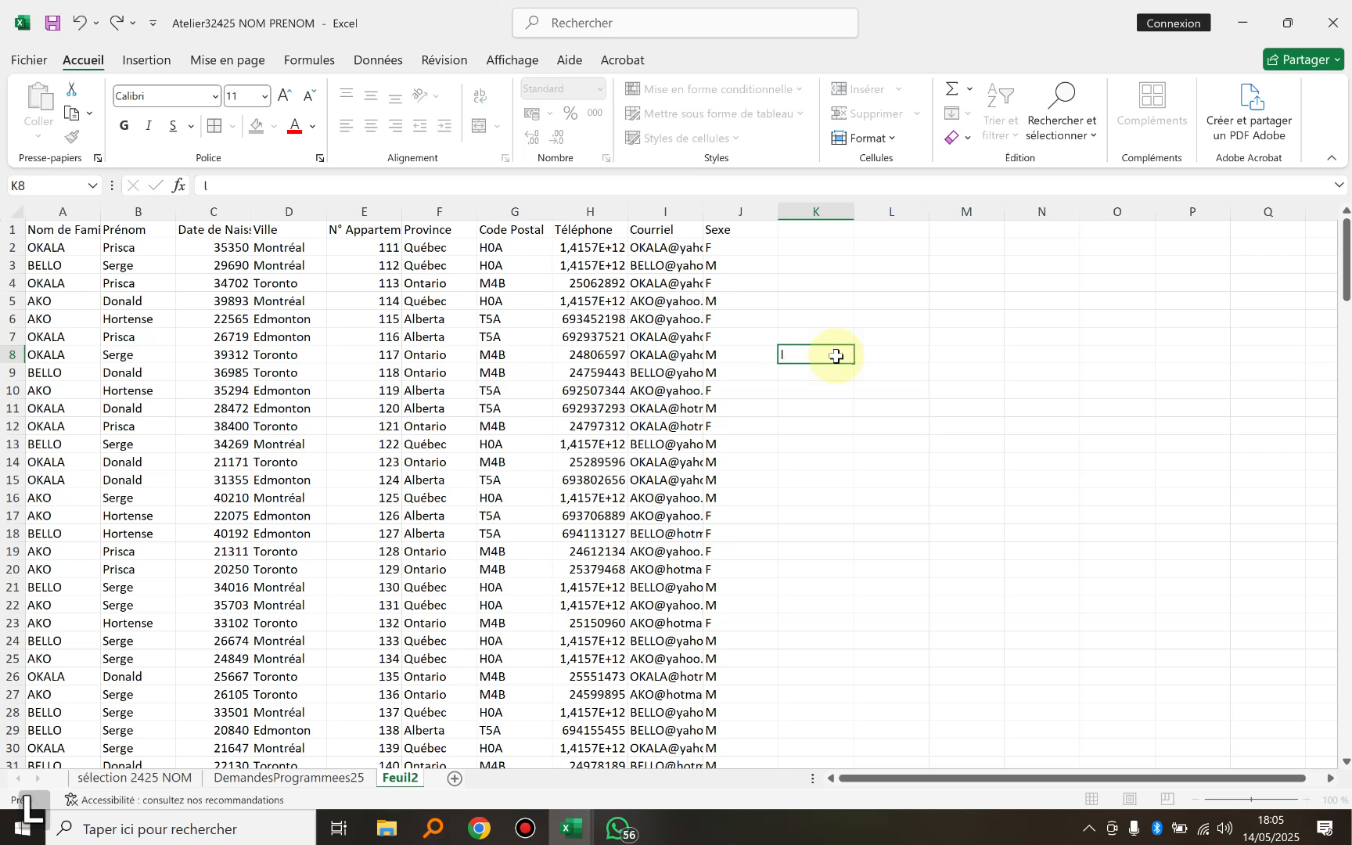
{"action": "key", "text": "Return"}
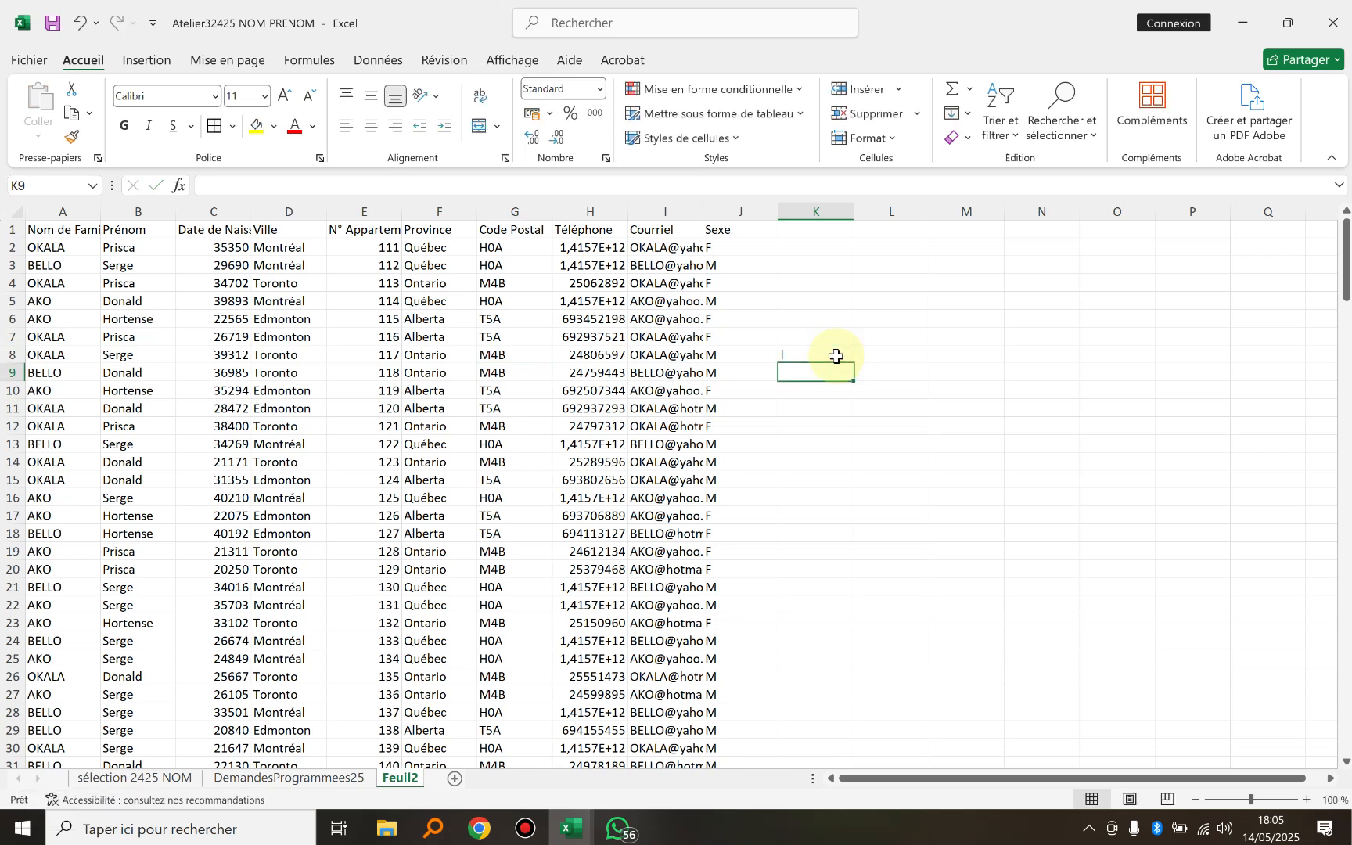
{"action": "left_click", "coordinate": [810, 352]}
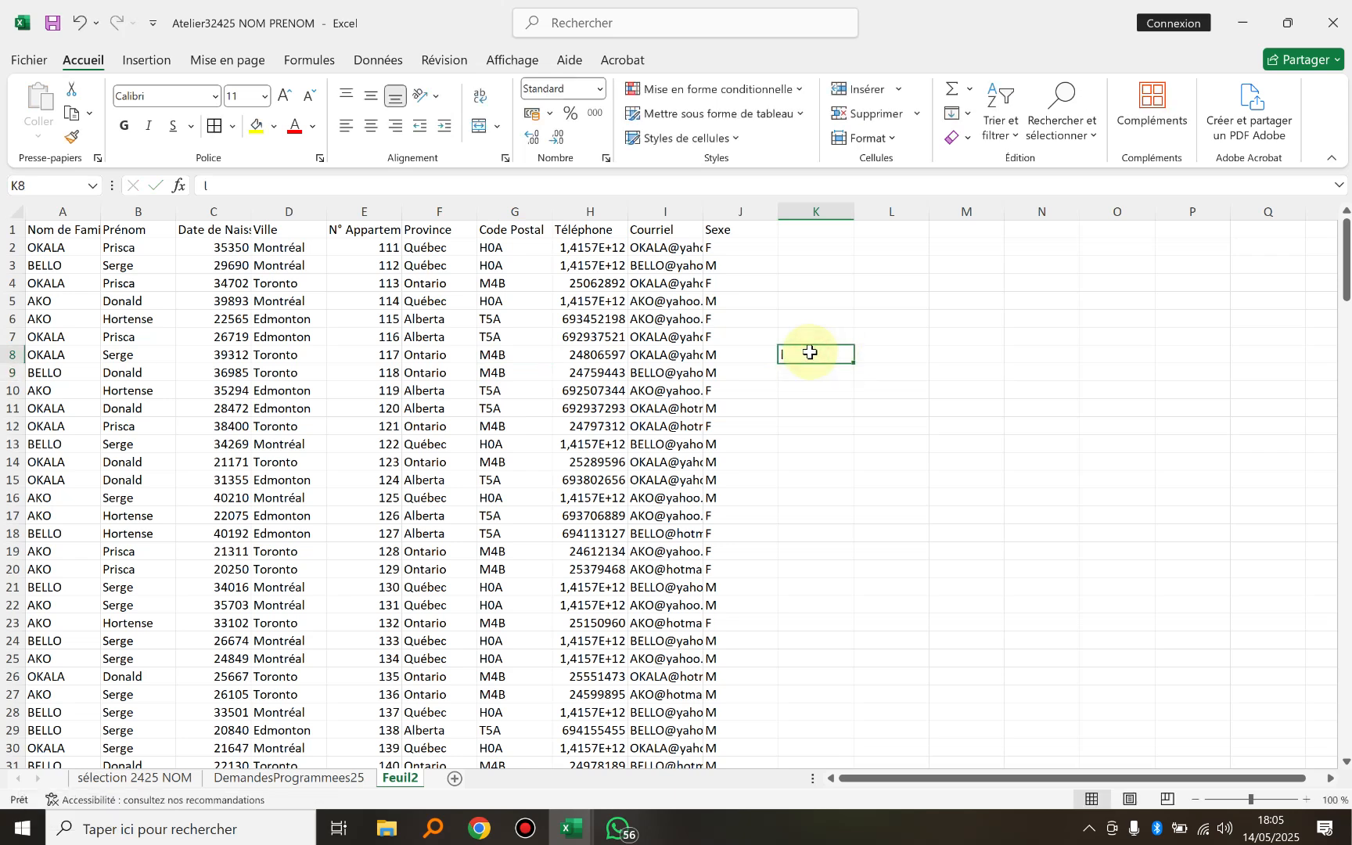
{"action": "key", "text": "Delete"}
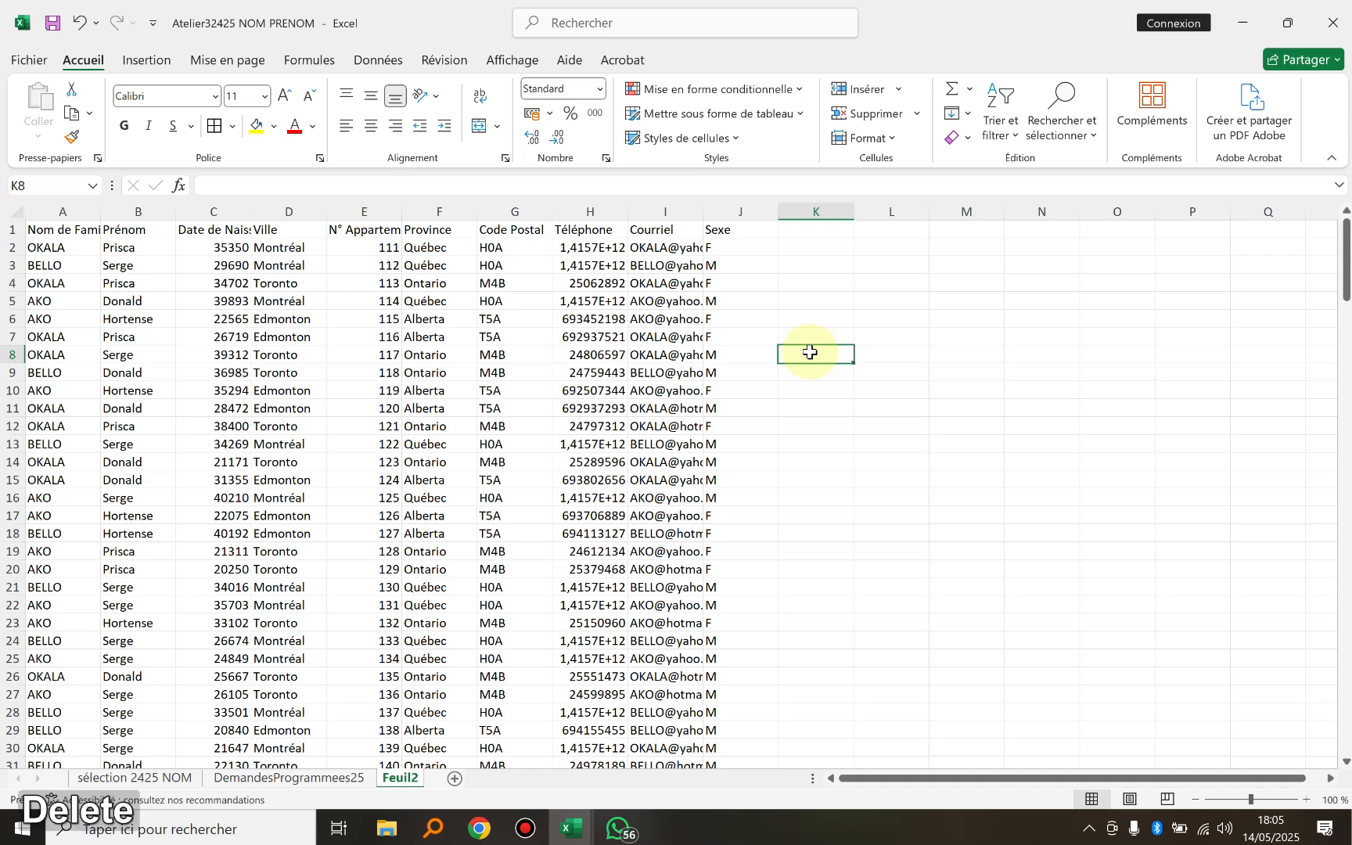
Enter "m" in cell L13 of DemandesProgrammees25 and clear it to test the original table's recalculation
{"action": "left_click", "coordinate": [330, 784]}
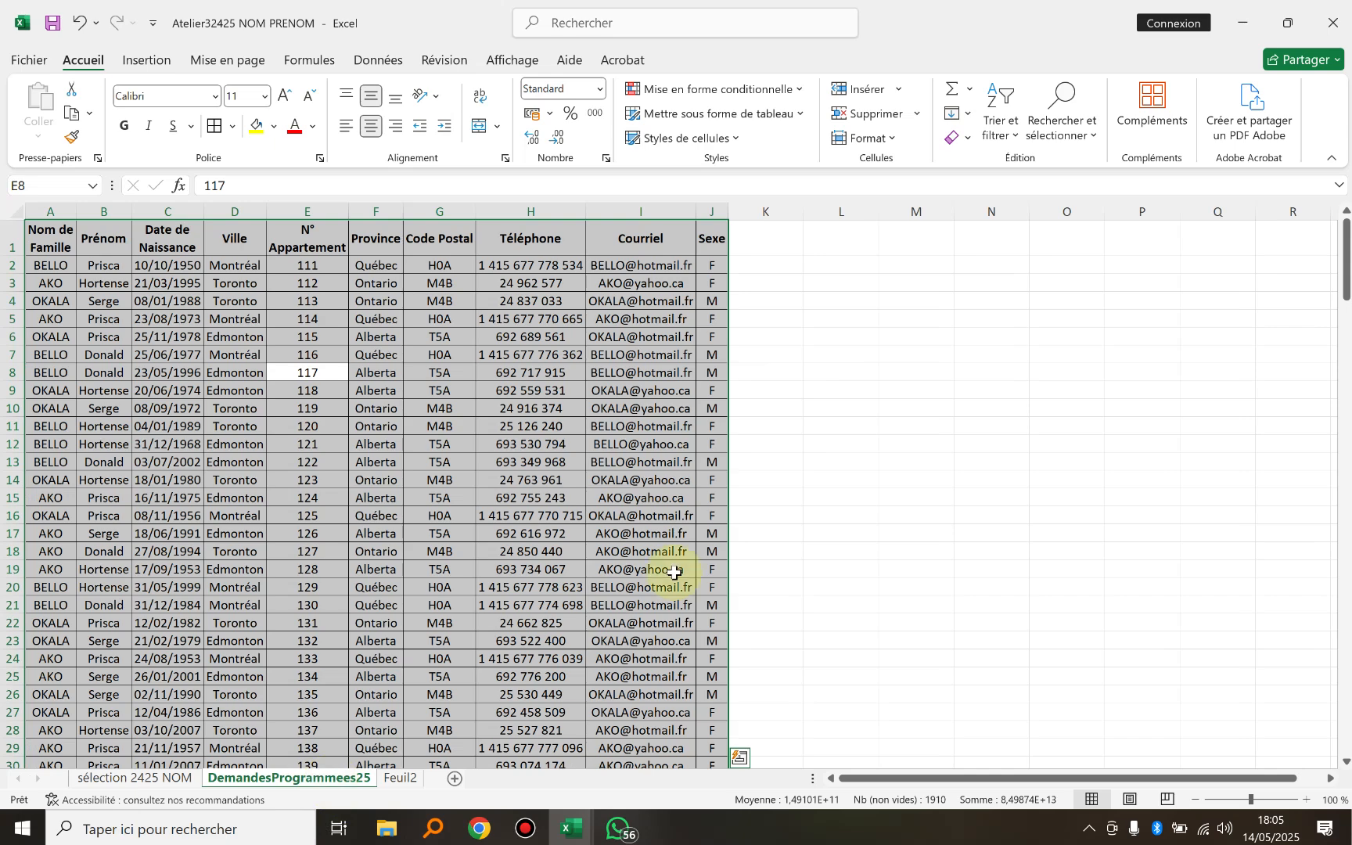
{"action": "left_click", "coordinate": [829, 459]}
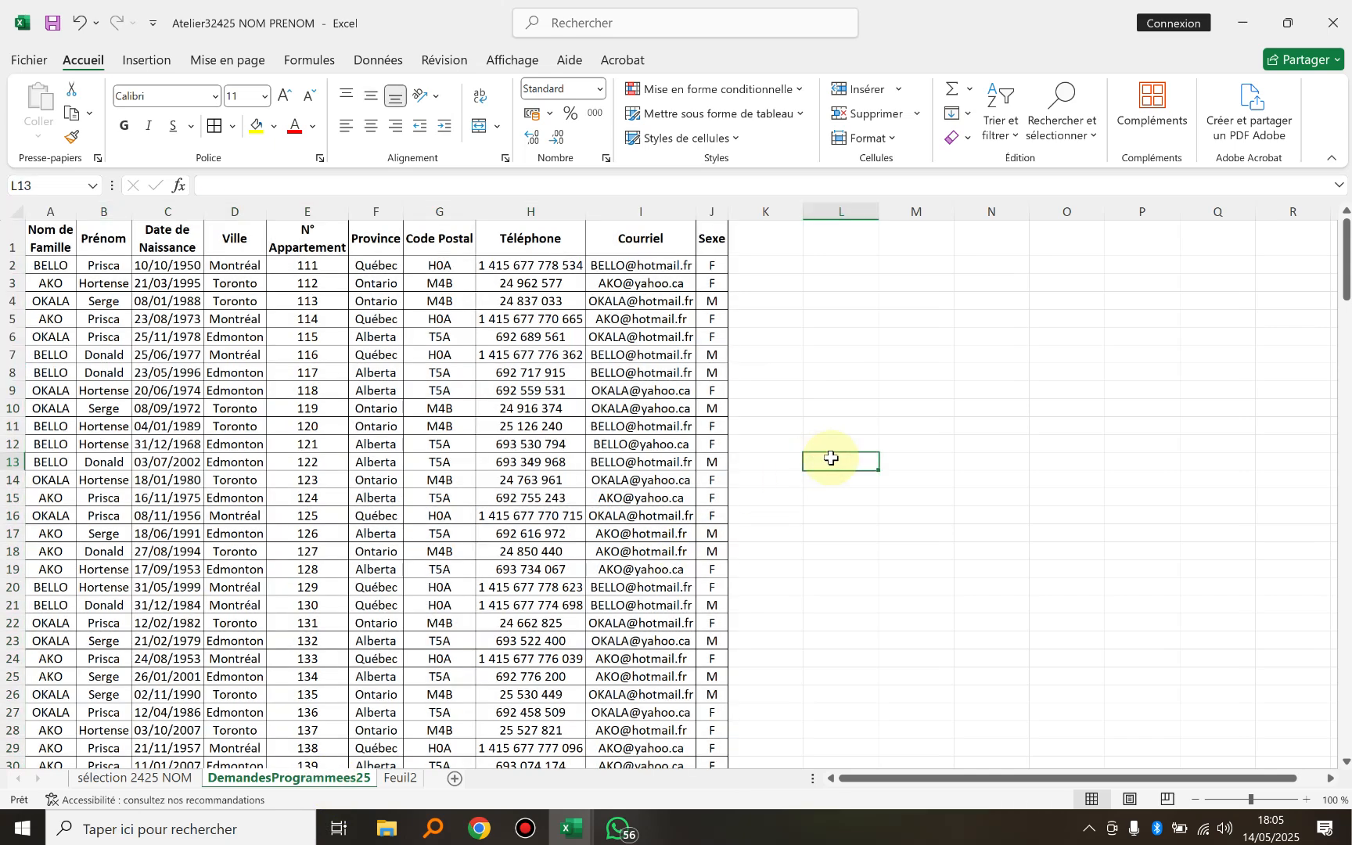
{"action": "type", "text": "m"}
{"action": "key", "text": "Return"}
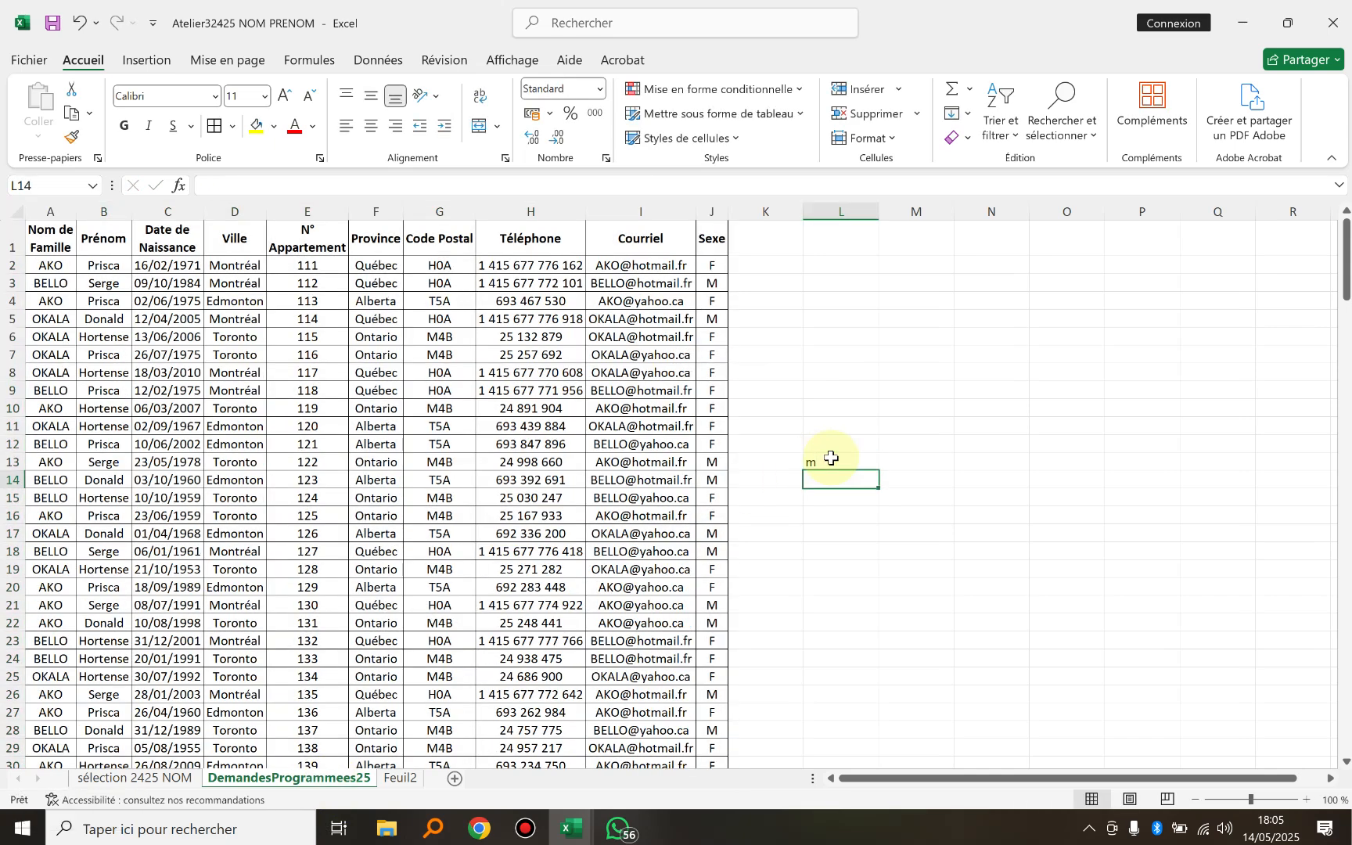
{"action": "left_click", "coordinate": [845, 462]}
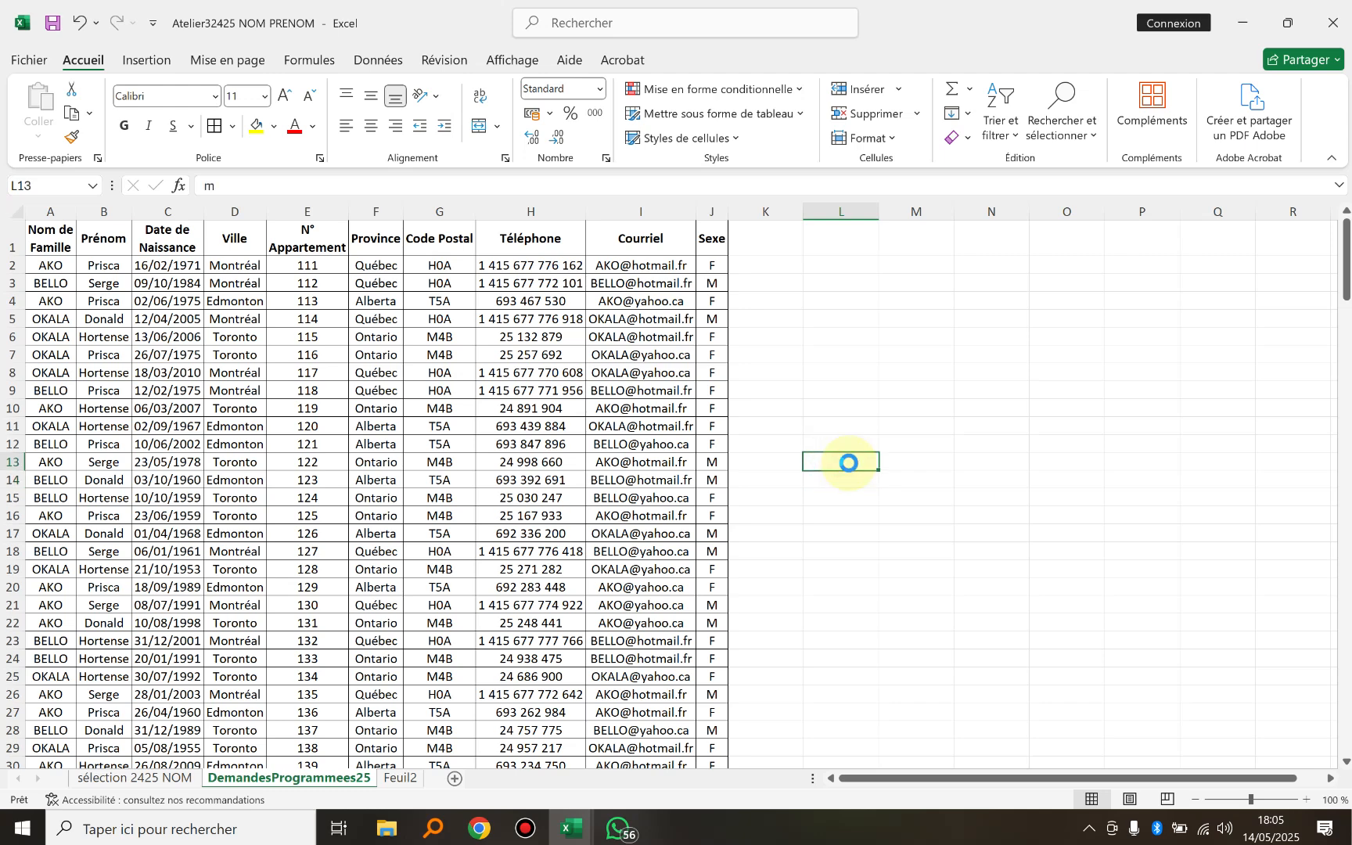
{"action": "key", "text": "Delete"}
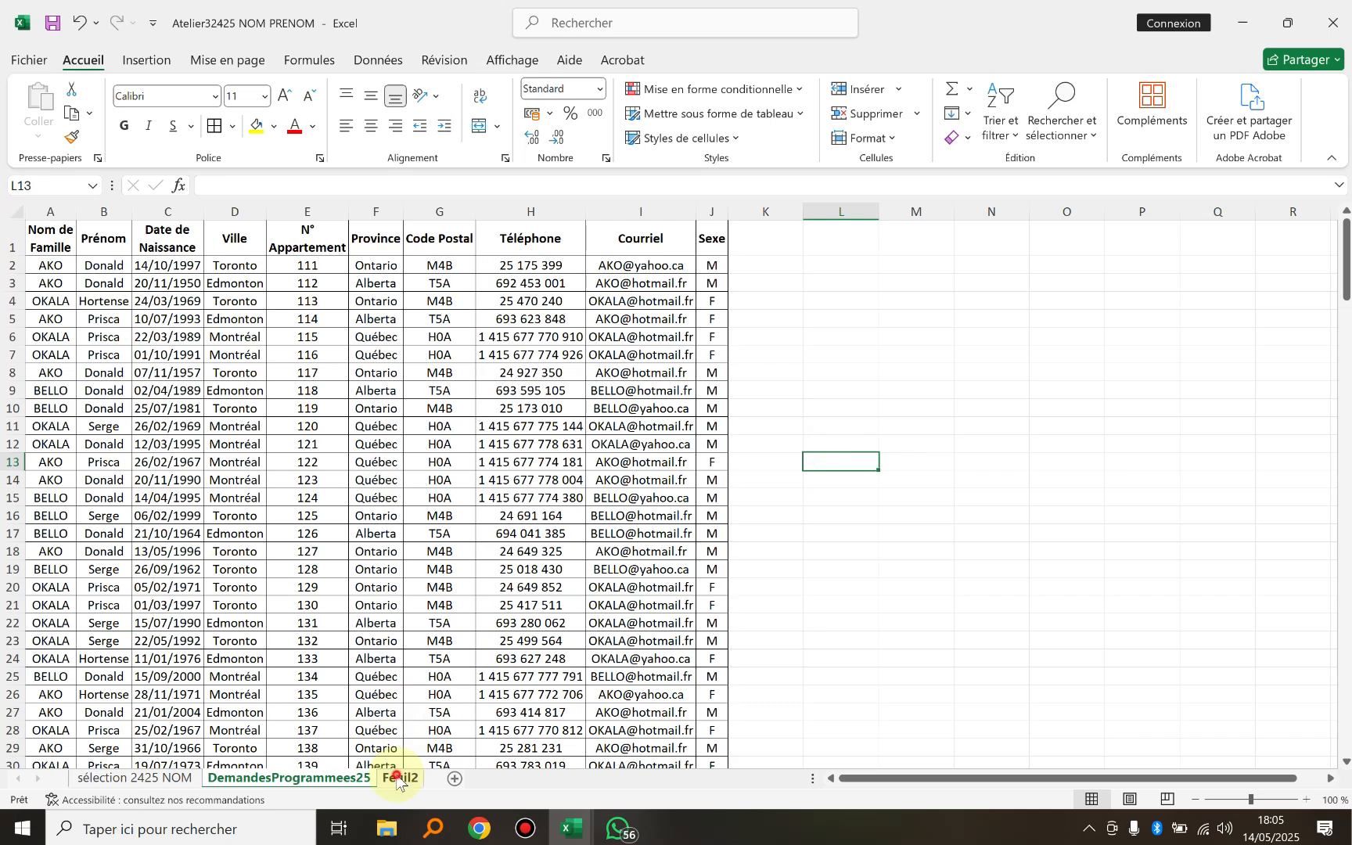
Compare the formatting of the pasted table in Feuil2 with the original table in DemandesProgrammees25
{"action": "left_click", "coordinate": [398, 779]}
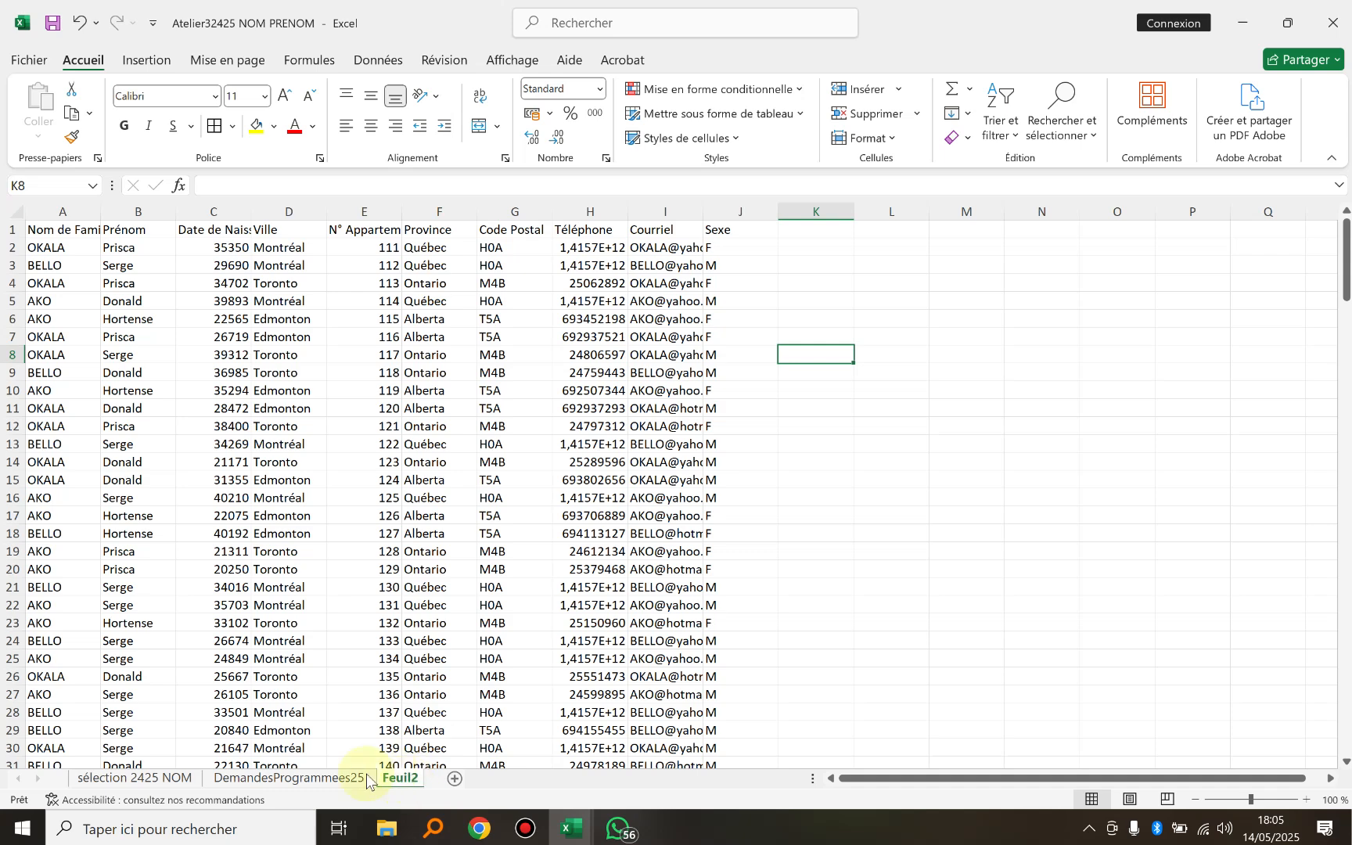
{"action": "left_click", "coordinate": [320, 779]}
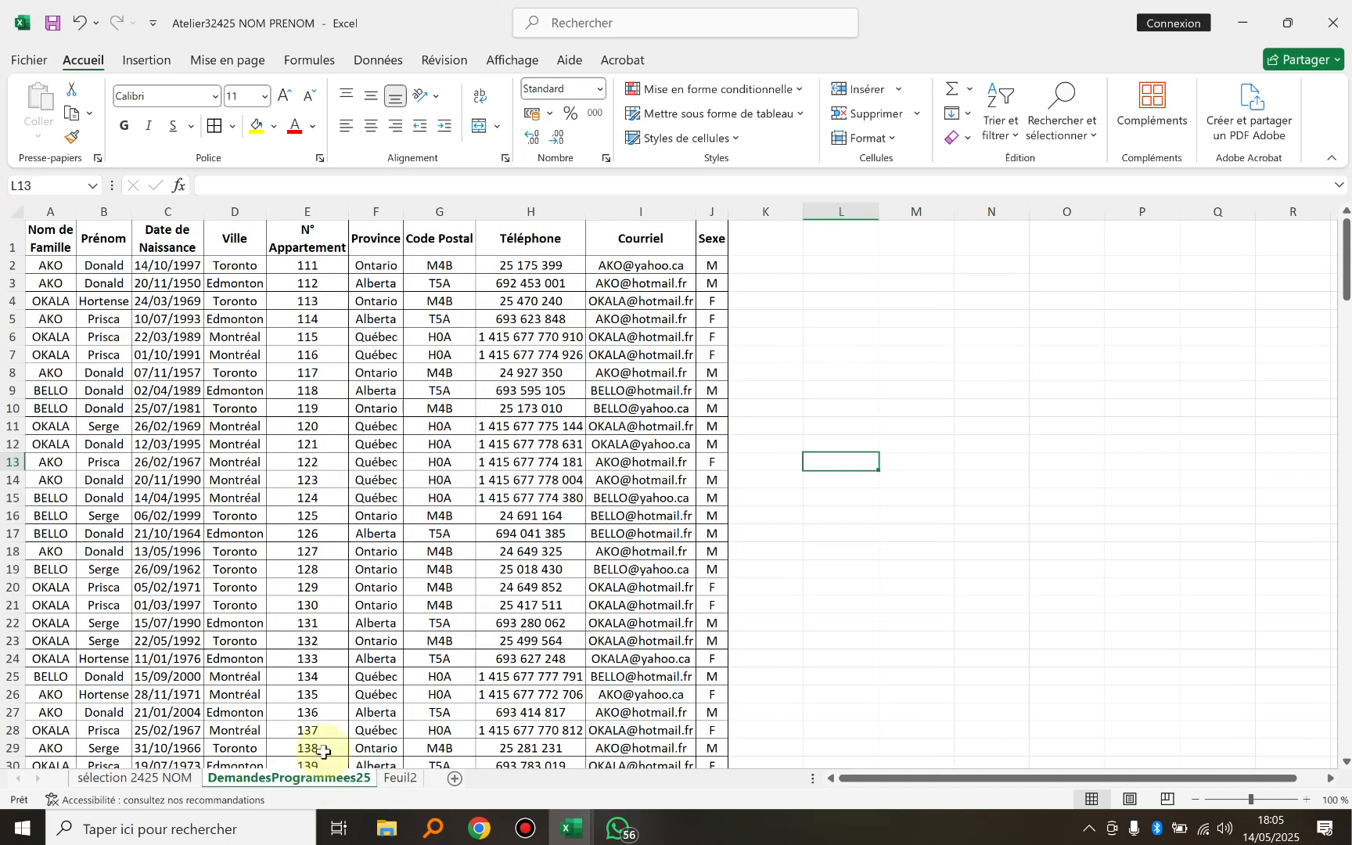
{"action": "left_click", "coordinate": [401, 779]}
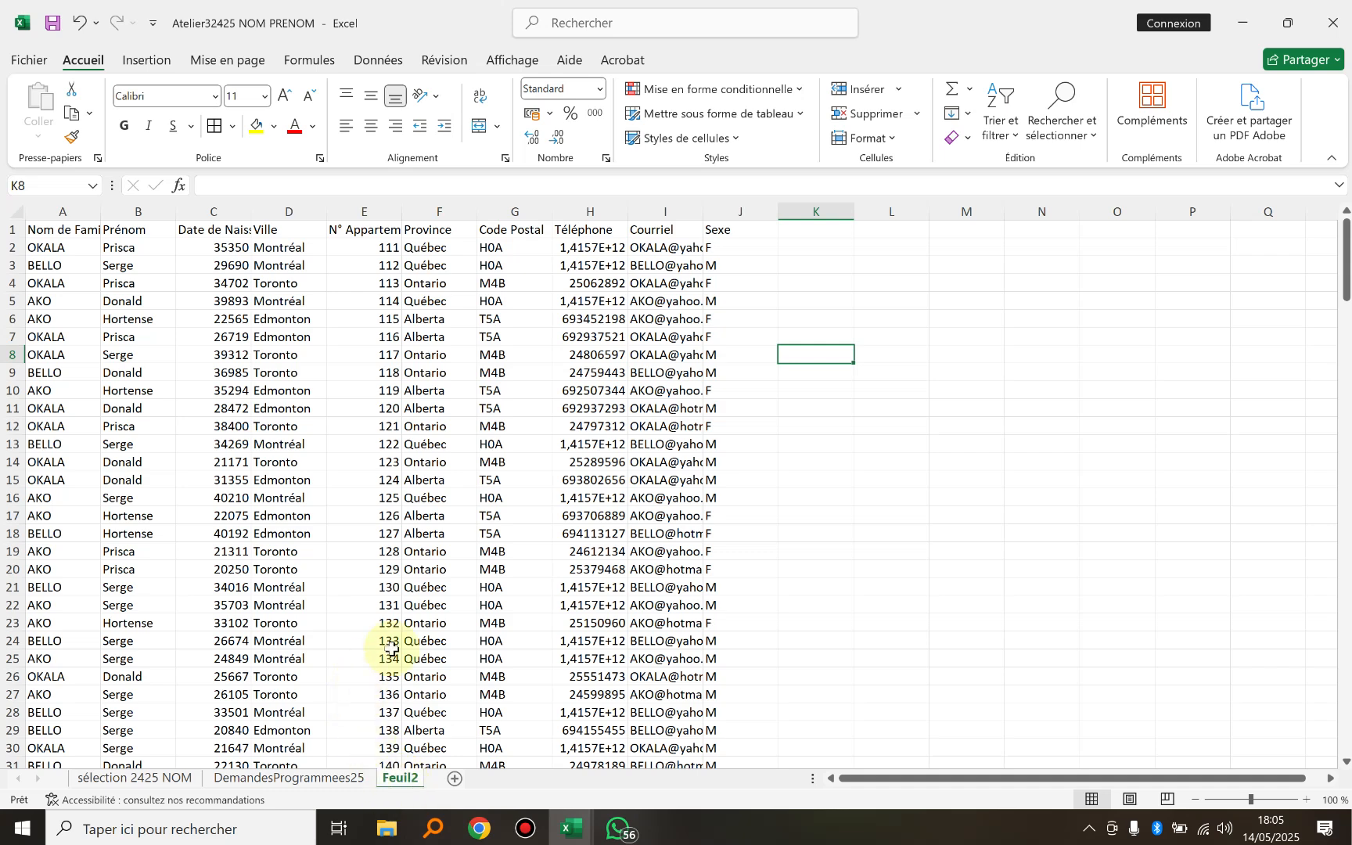
{"action": "left_click", "coordinate": [316, 780]}
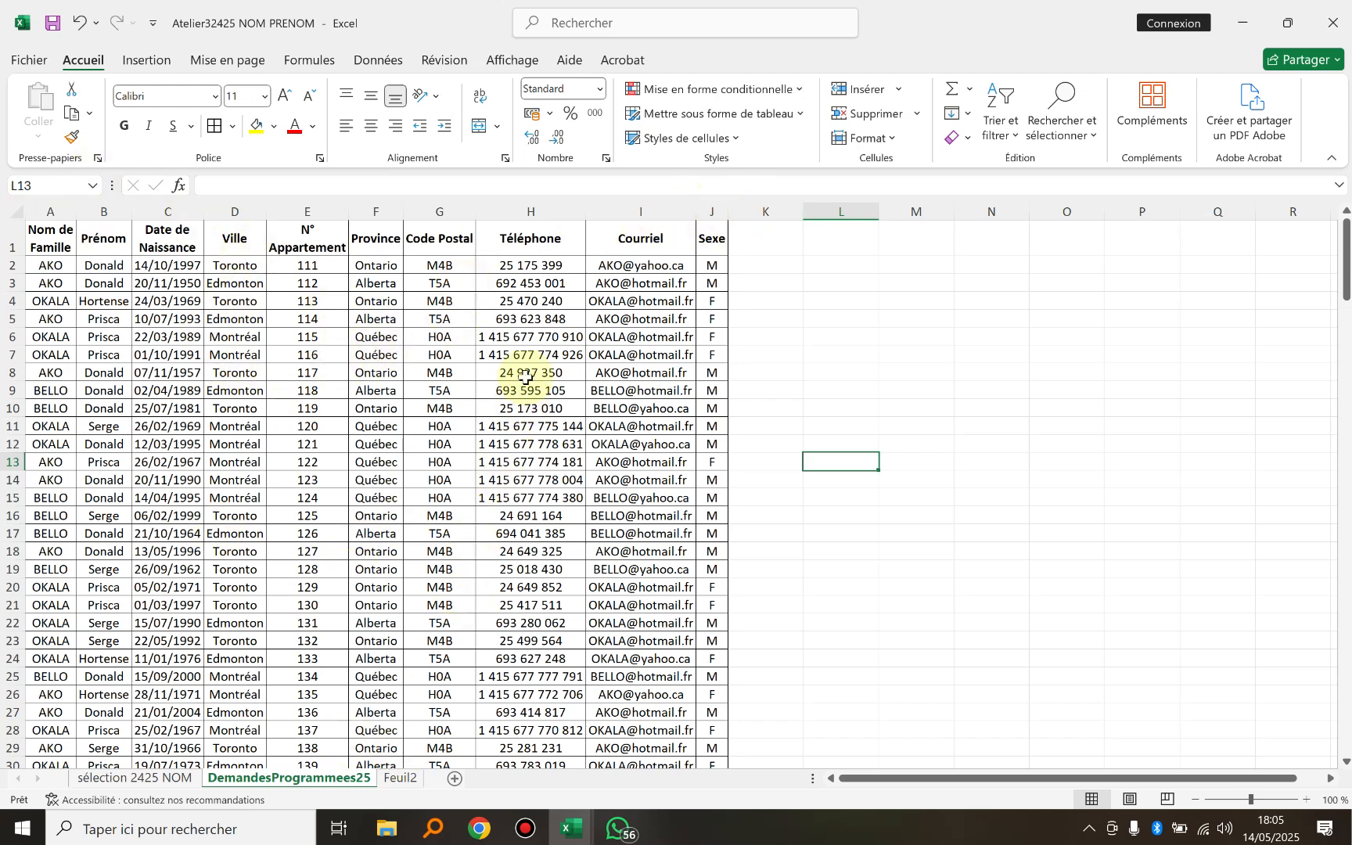
Wrap the text of the header cells A1:J1 in Feuil2
{"action": "left_click", "coordinate": [409, 778]}
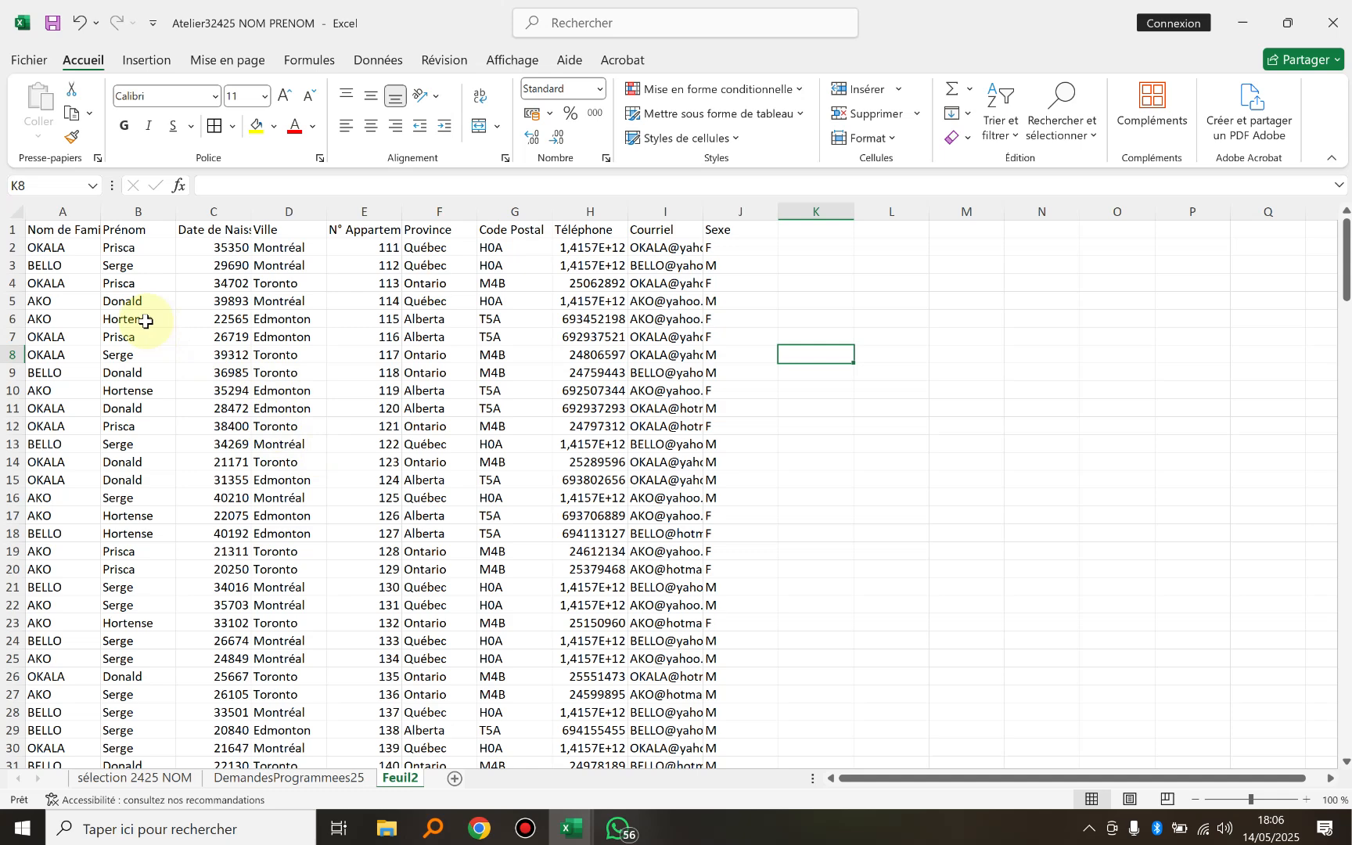
{"action": "left_click_drag", "start_coordinate": [44, 228], "coordinate": [724, 229]}
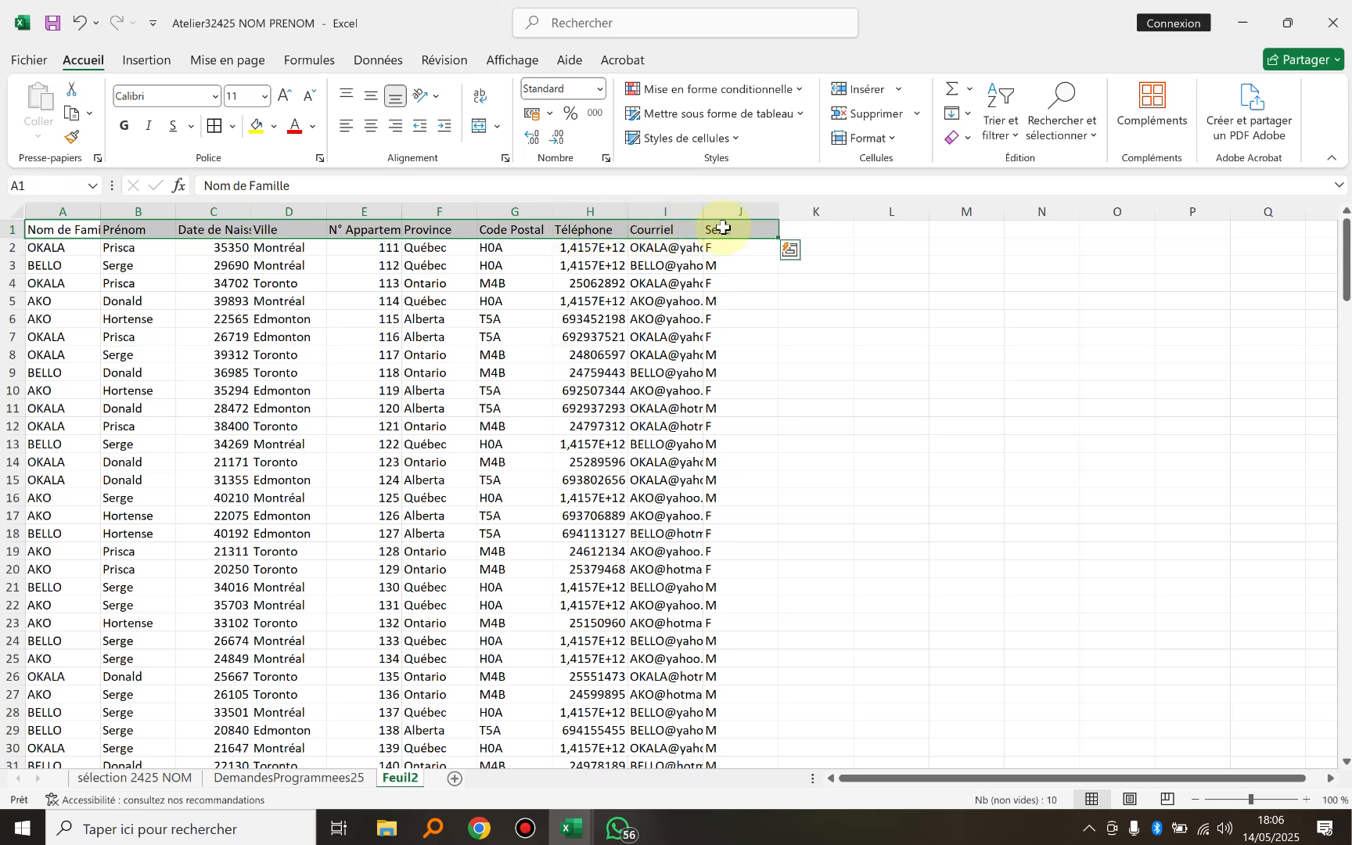
{"action": "left_click", "coordinate": [299, 265]}
{"action": "left_click_drag", "start_coordinate": [78, 230], "coordinate": [709, 226]}
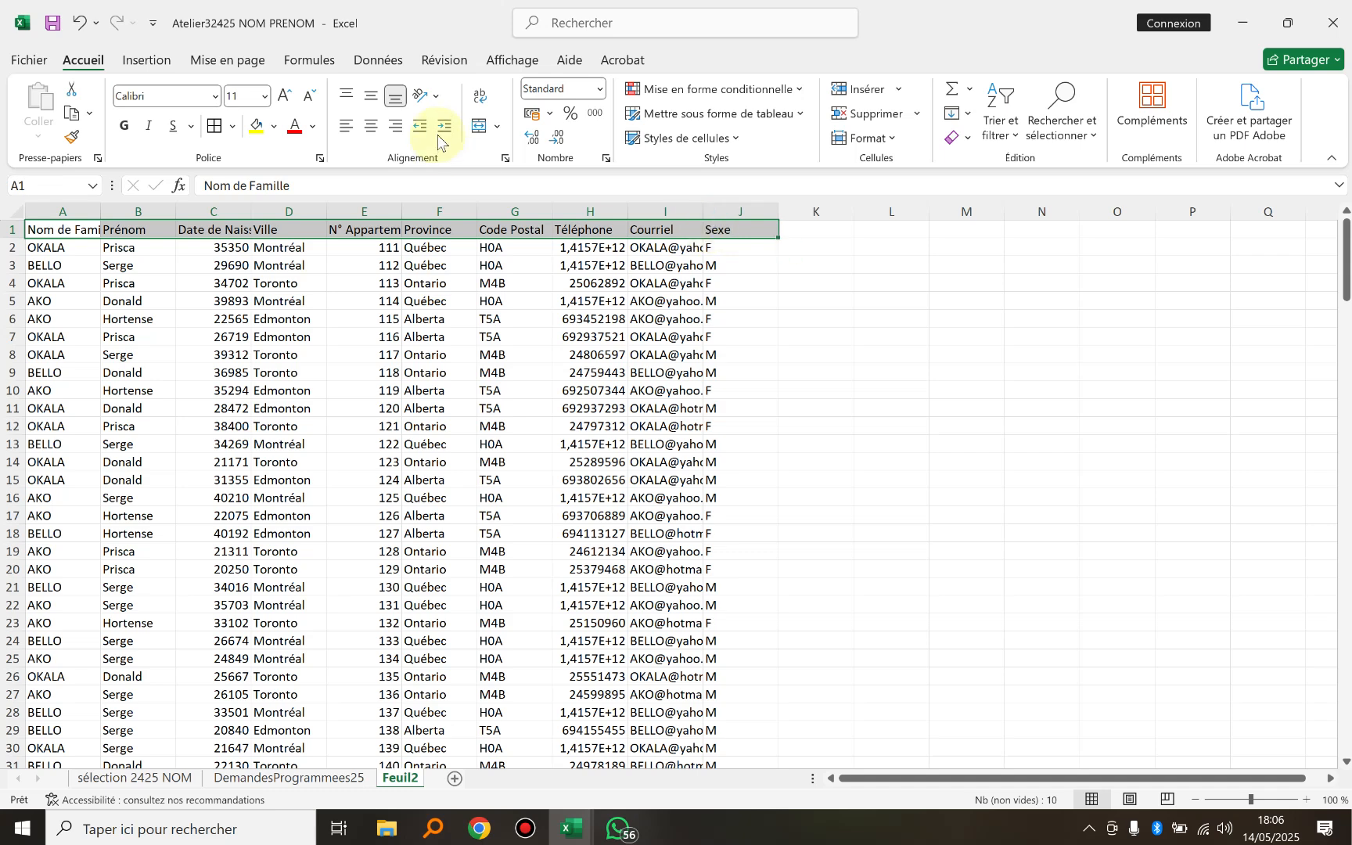
{"action": "left_click", "coordinate": [481, 99]}
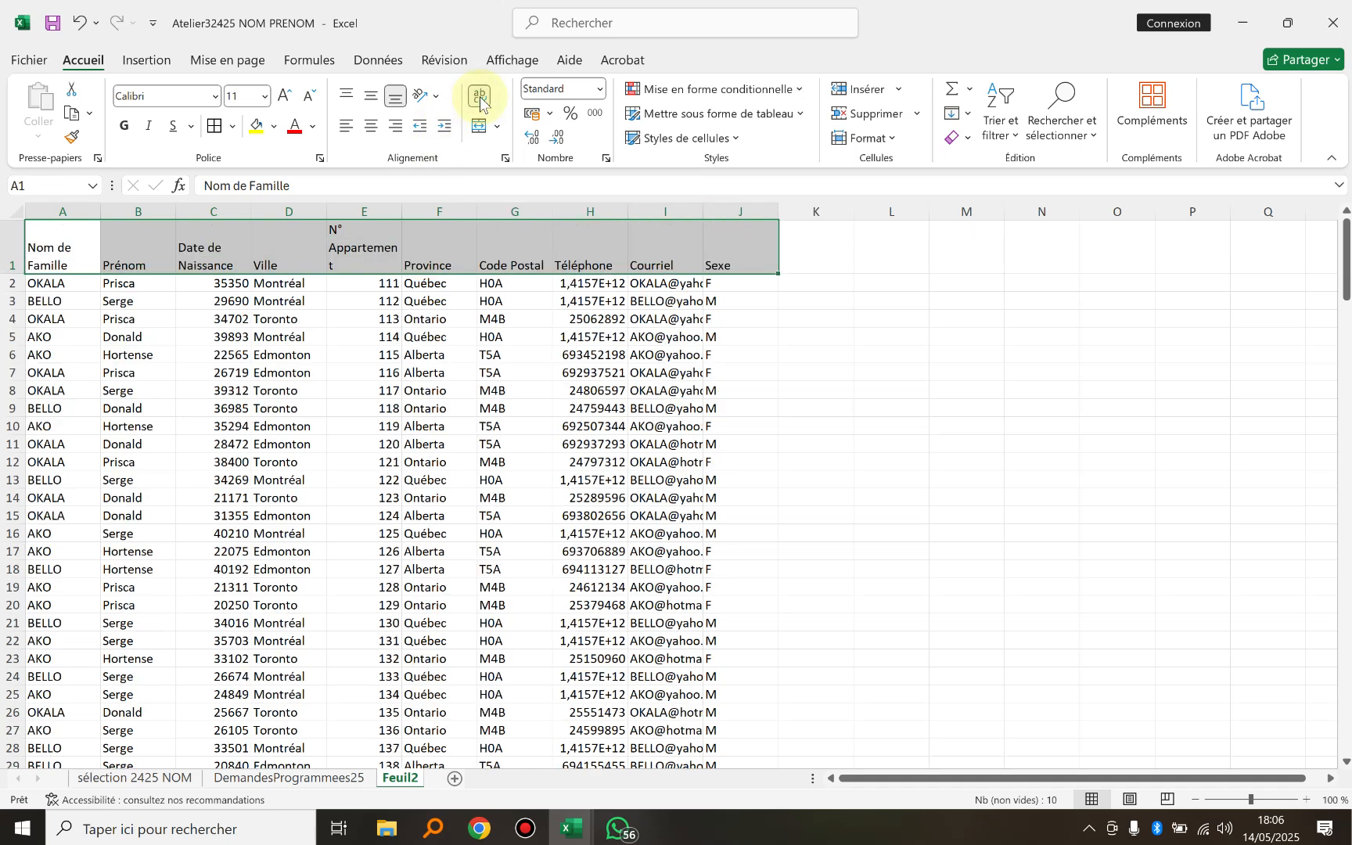
Make the header cells A1:J1 in Feuil2 bold
{"action": "left_click", "coordinate": [124, 127]}
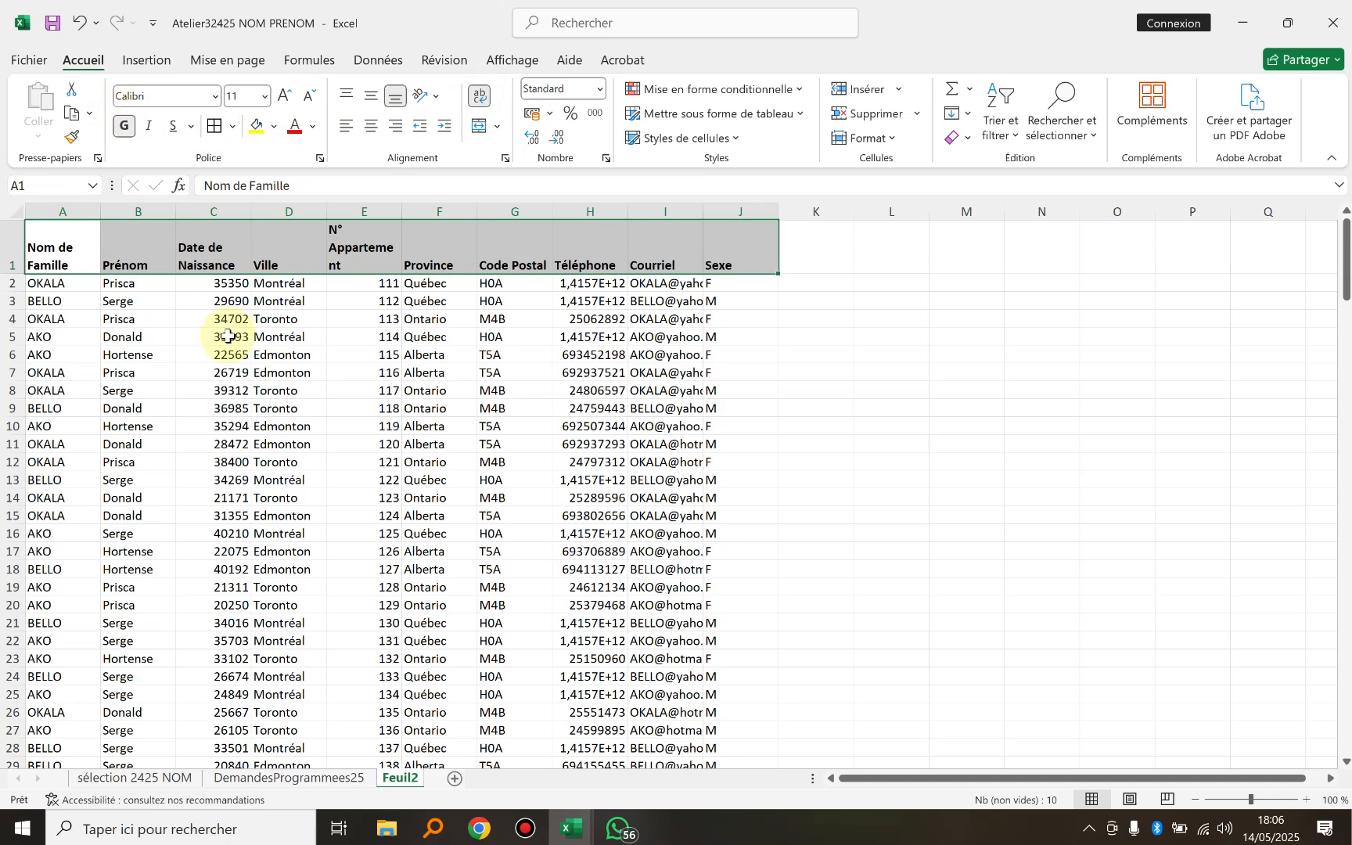
Format the birth dates in C2:C191 with the short date format (Date courte)
{"action": "left_click", "coordinate": [226, 286]}
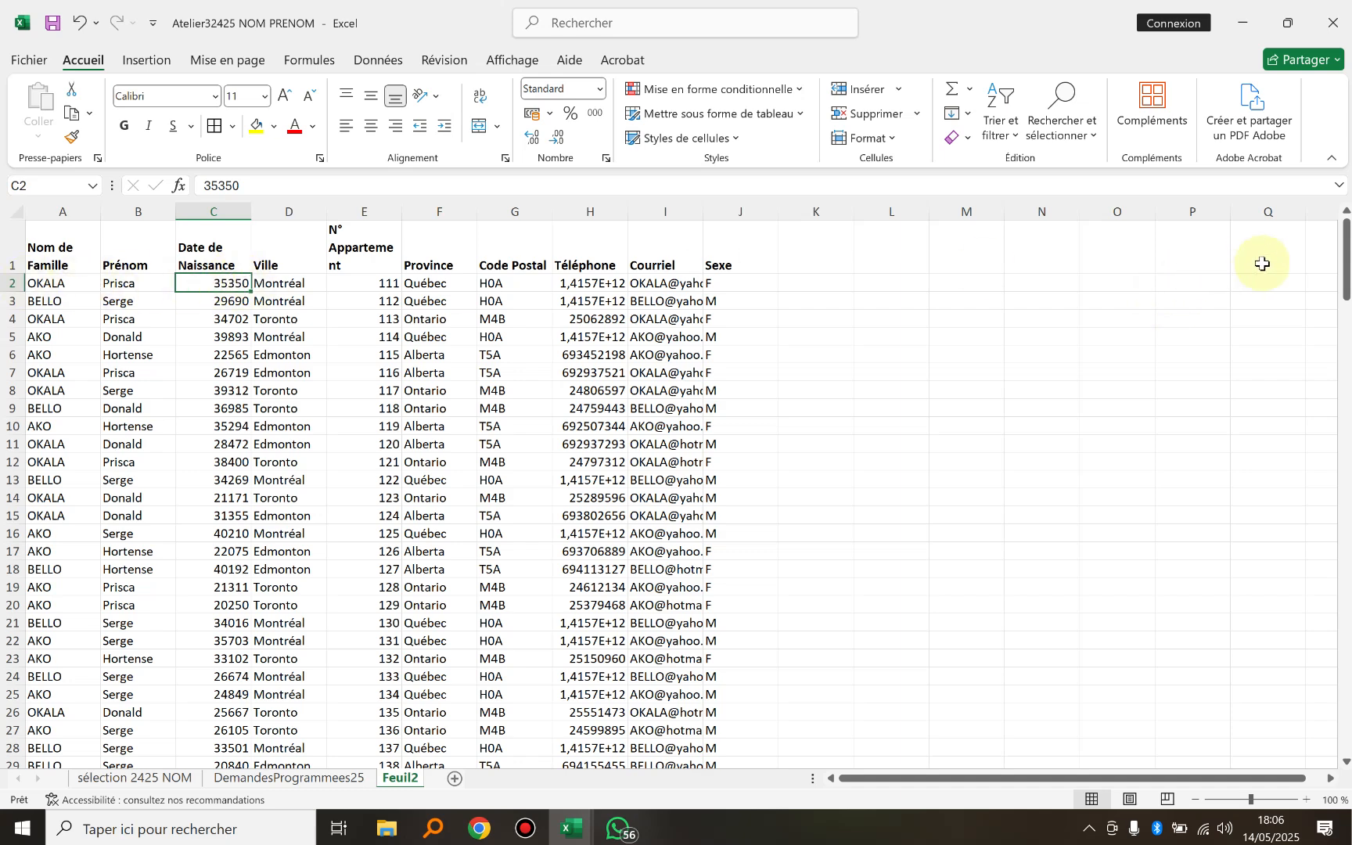
{"action": "left_click_drag", "start_coordinate": [1346, 249], "coordinate": [1347, 712]}
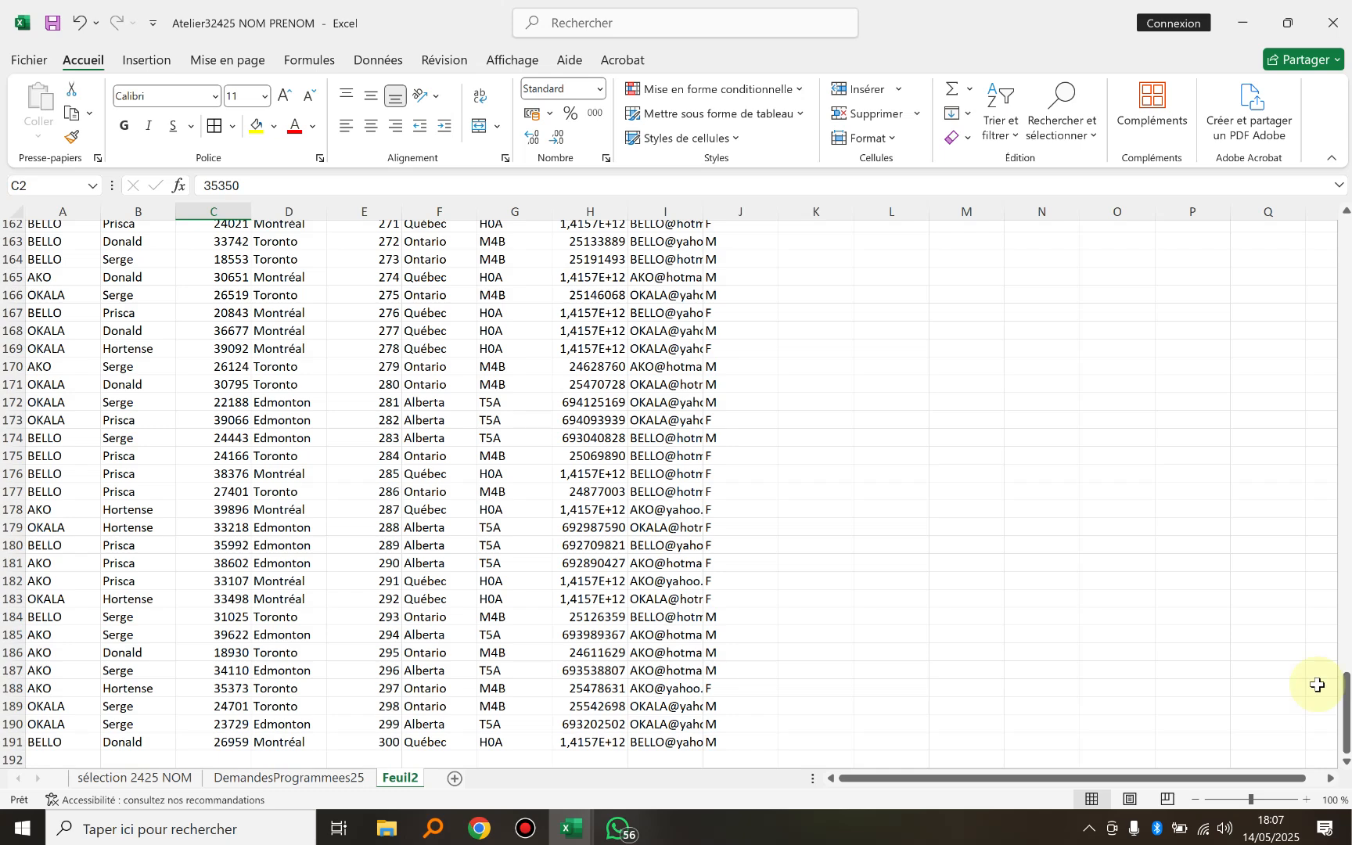
{"action": "left_click", "coordinate": [223, 742]}
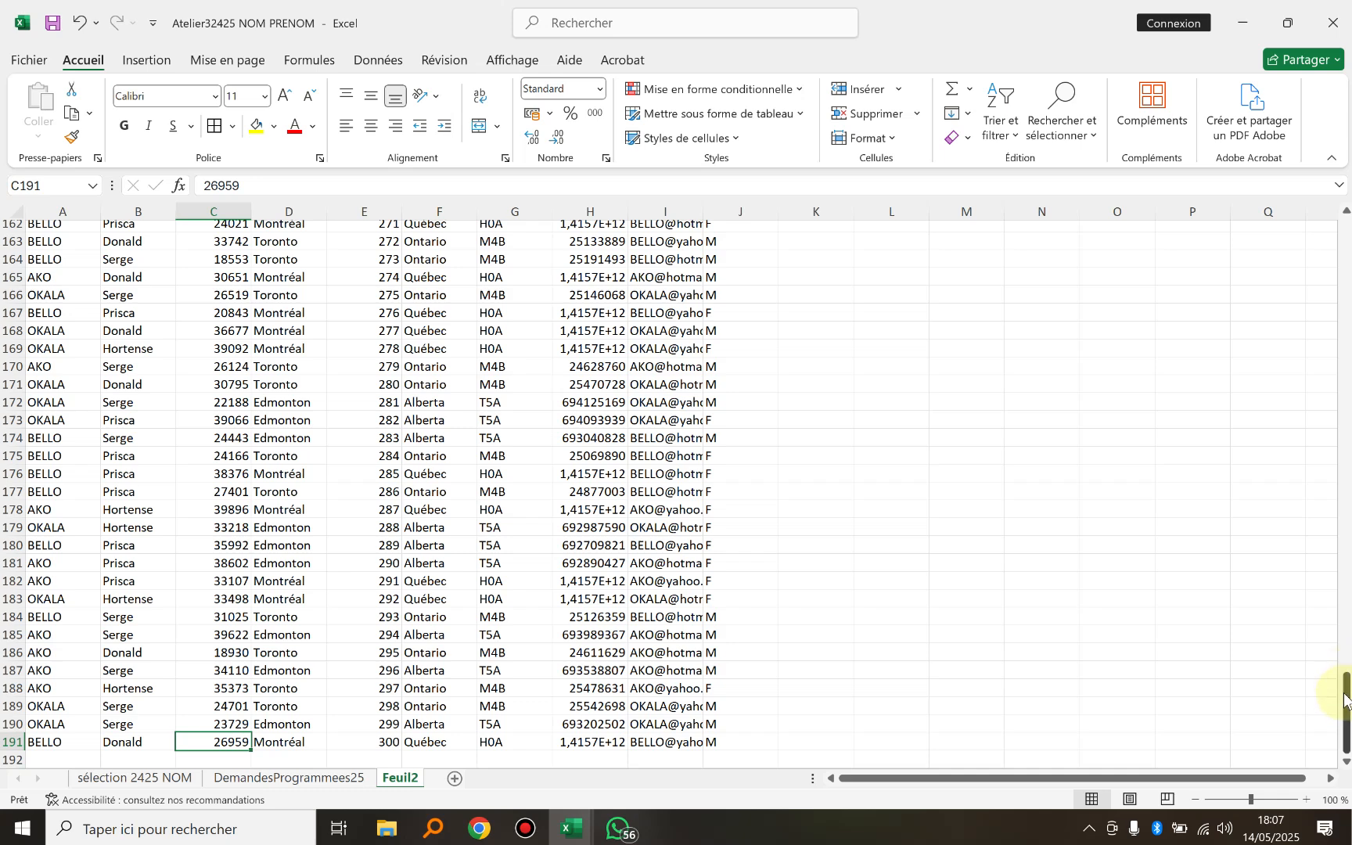
{"action": "left_click_drag", "start_coordinate": [1346, 708], "coordinate": [1346, 235]}
{"action": "left_click", "coordinate": [58, 193]}
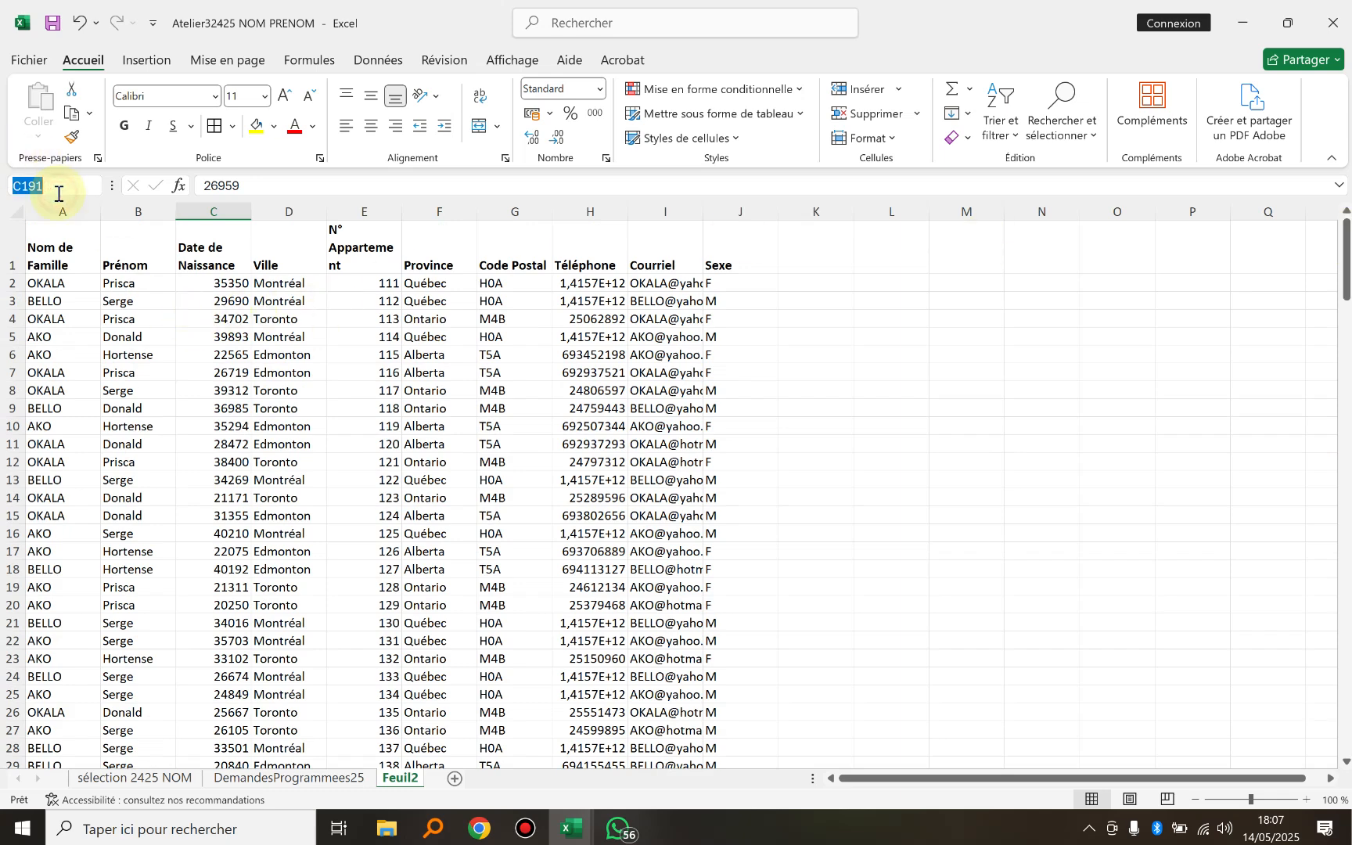
{"action": "type", "text": "C2:C191"}
{"action": "key", "text": "Return"}
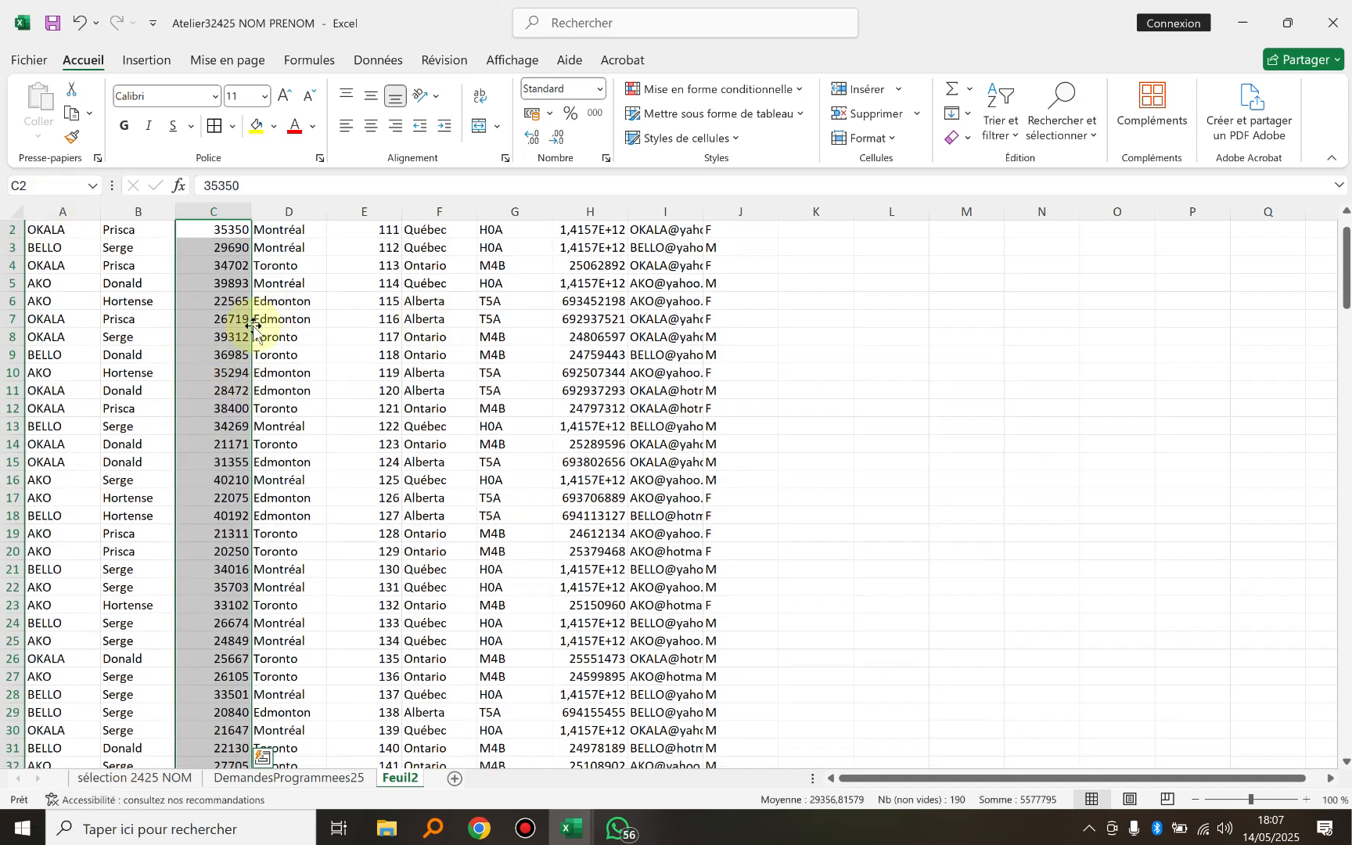
{"action": "scroll", "coordinate": [253, 329], "scroll_direction": "up", "scroll_amount": 1}
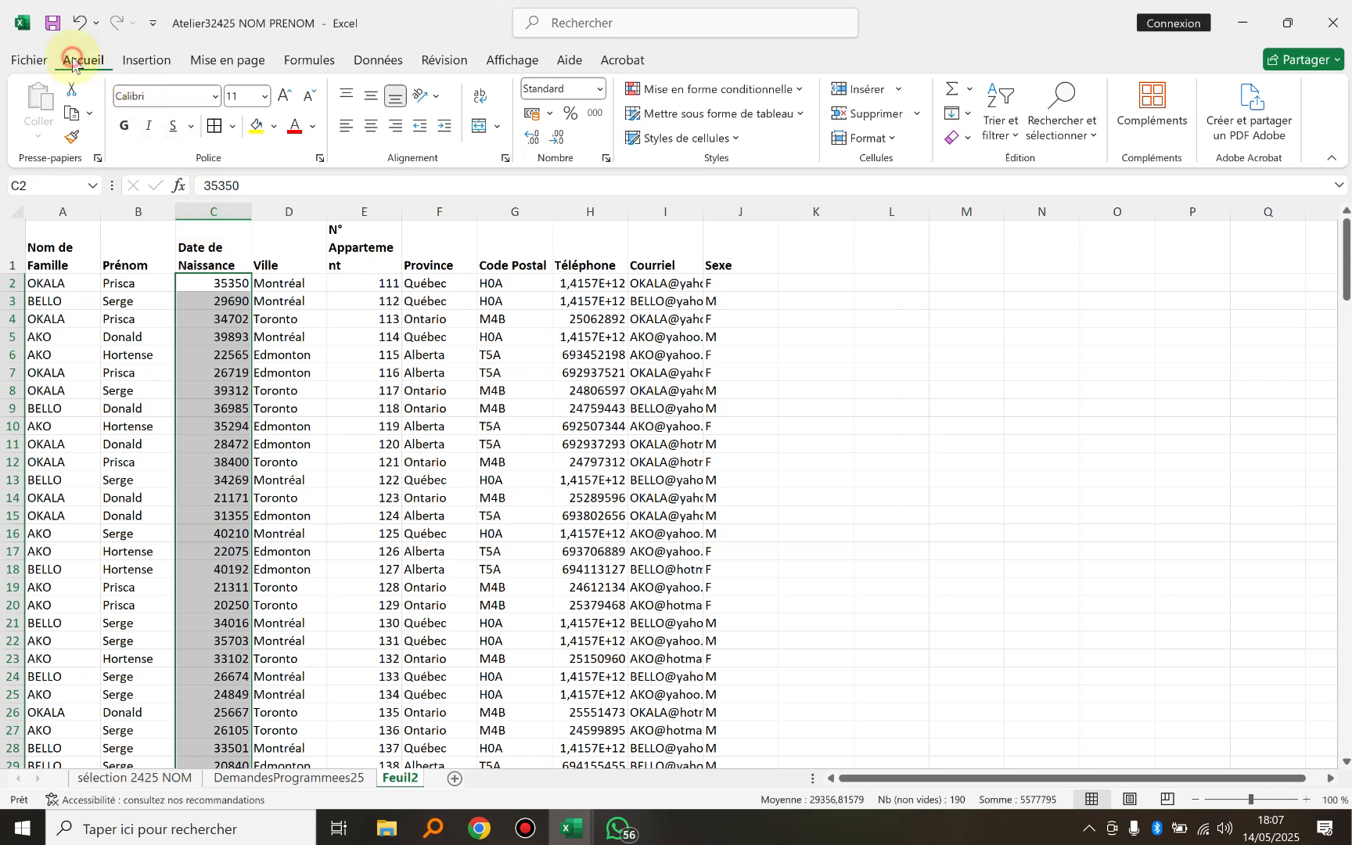
{"action": "left_click", "coordinate": [599, 93]}
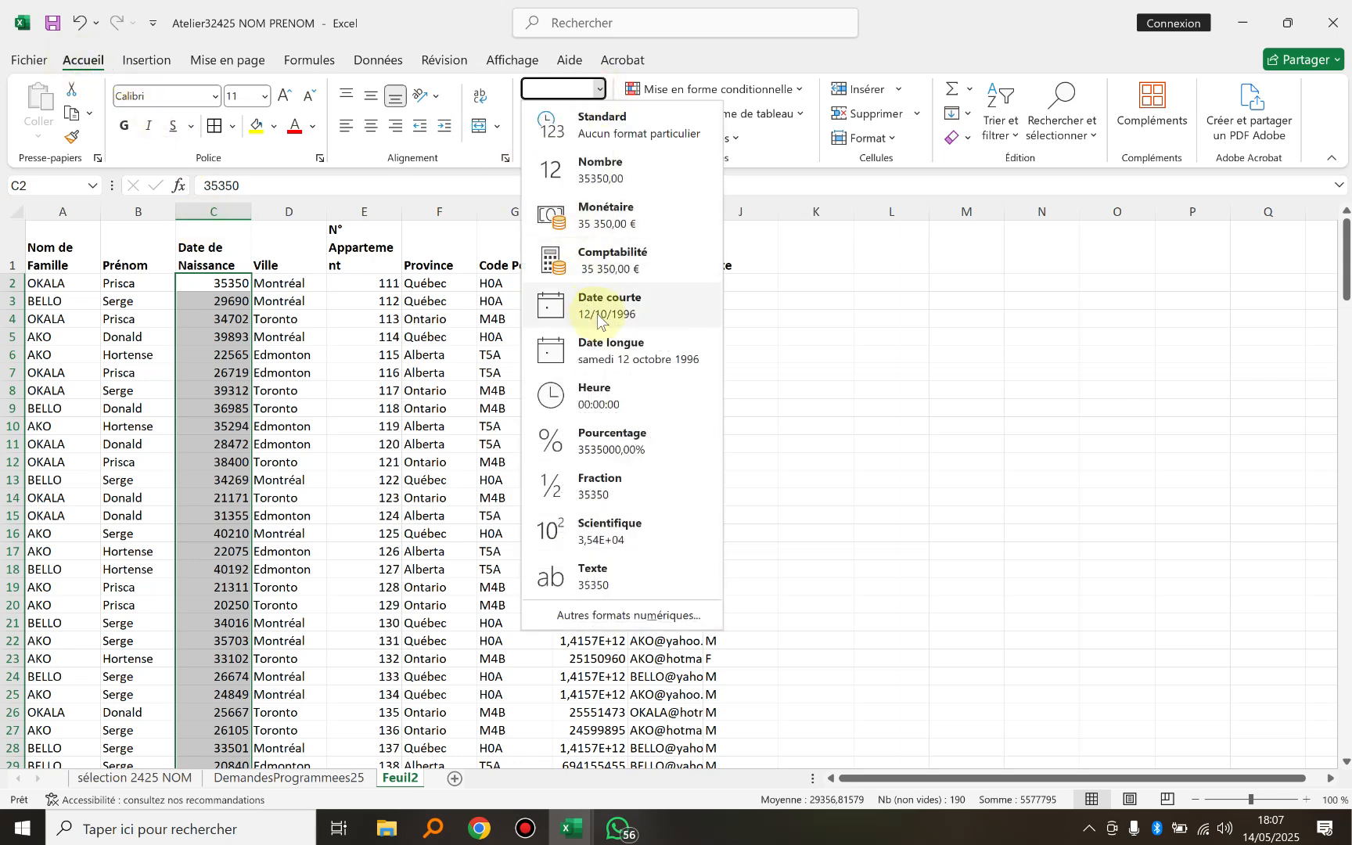
{"action": "left_click", "coordinate": [600, 313]}
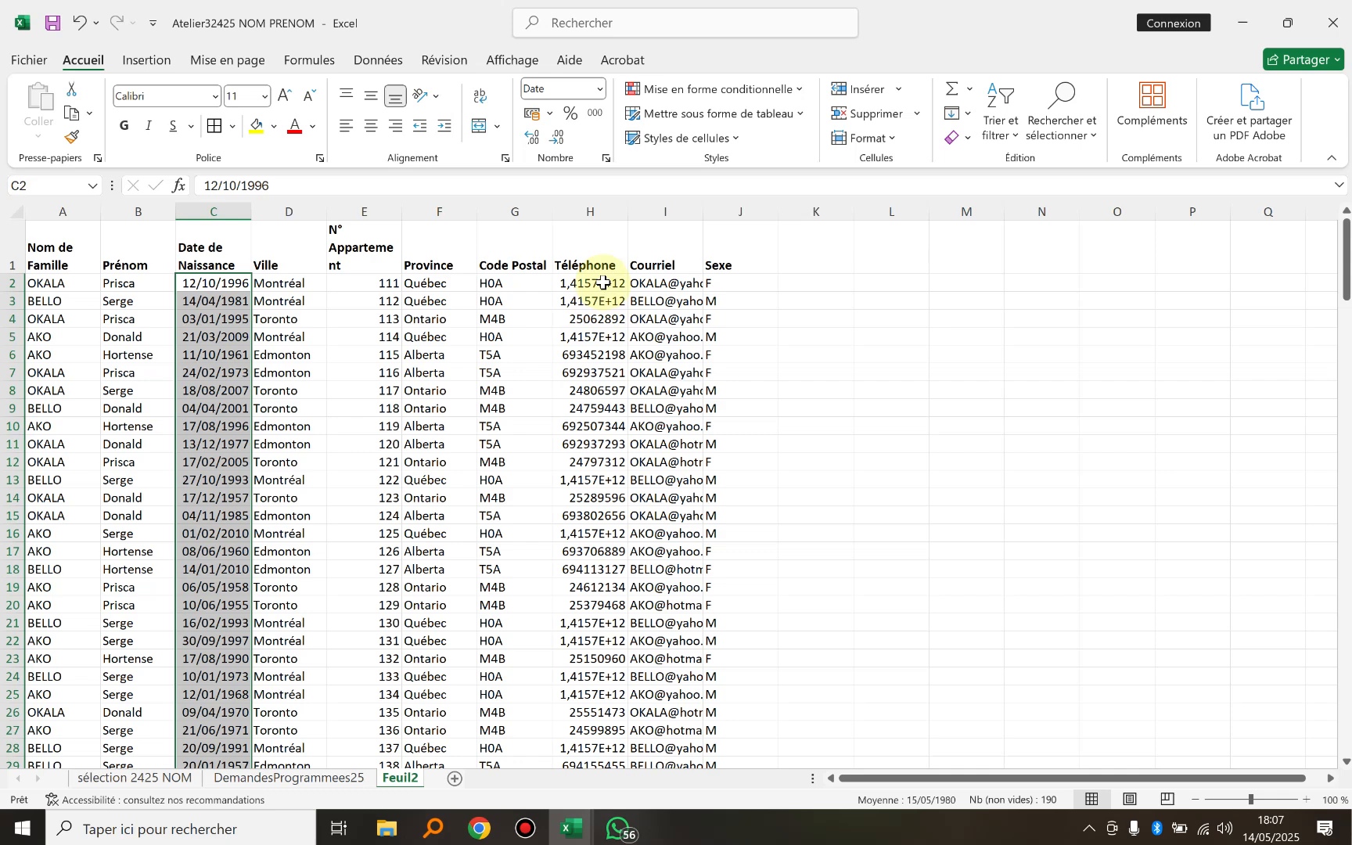
Format the phone numbers in H2:H191 as Nombre with 0 decimals and the thousands separator
{"action": "left_click", "coordinate": [603, 283]}
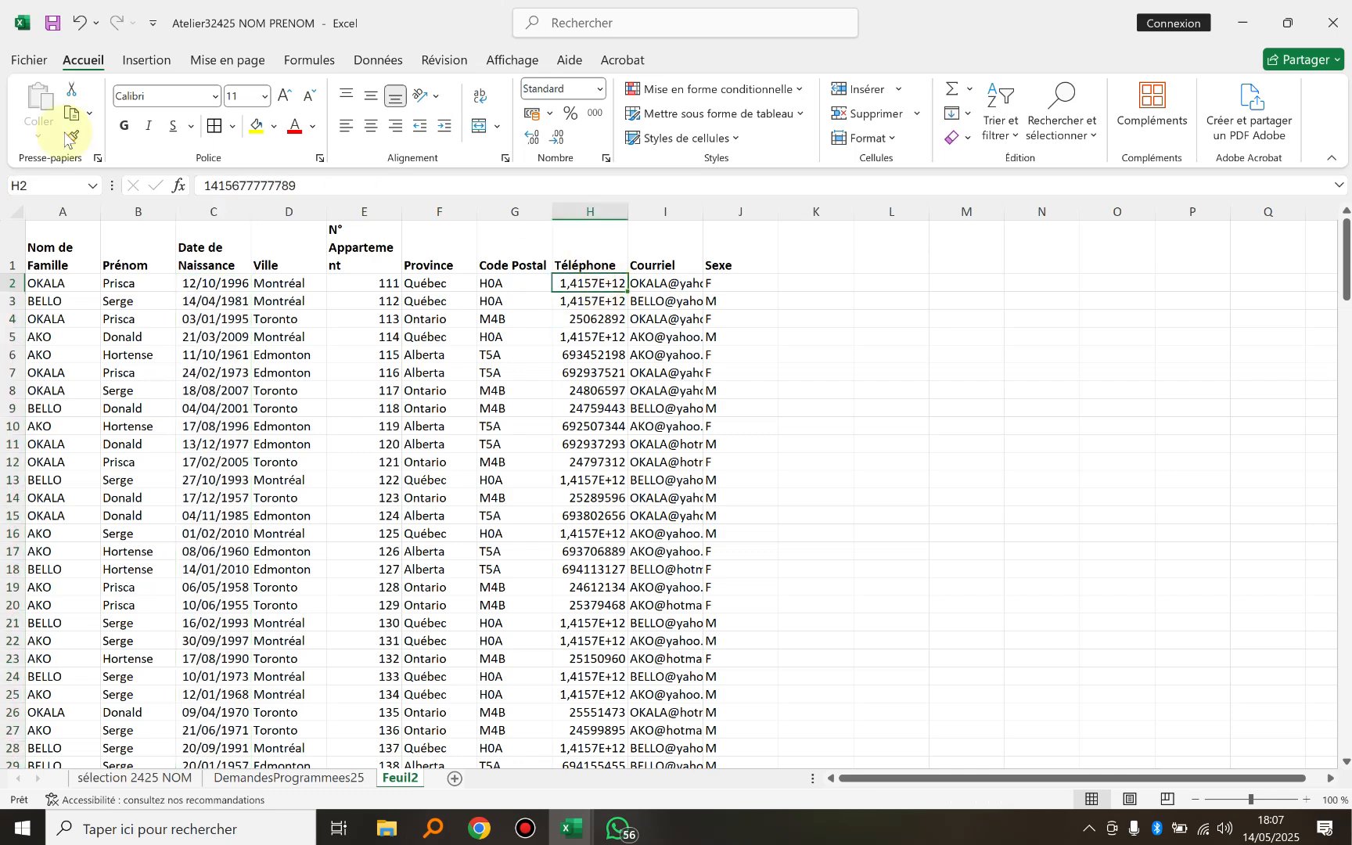
{"action": "left_click", "coordinate": [41, 179]}
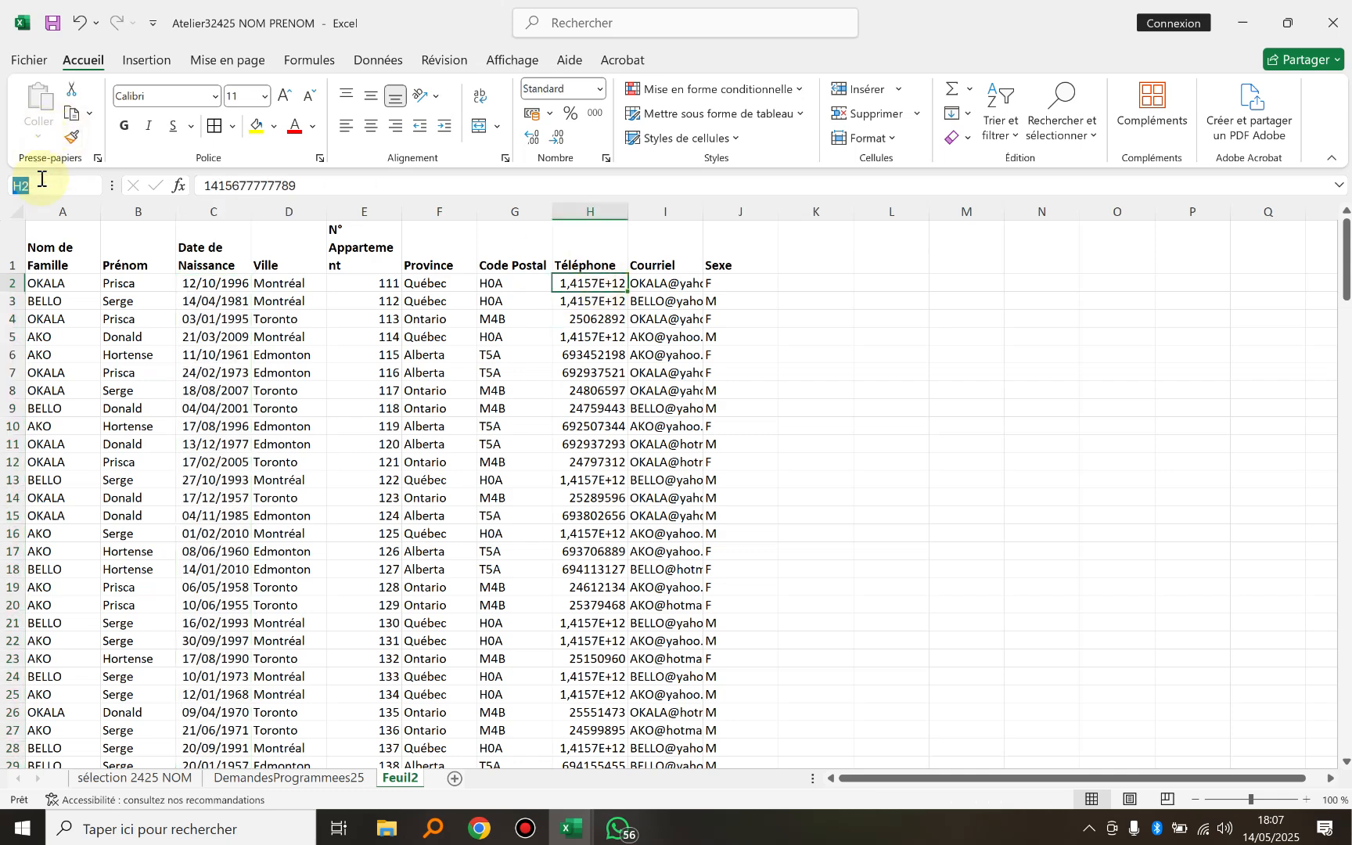
{"action": "key", "text": "Right"}
{"action": "type", "text": ":"}
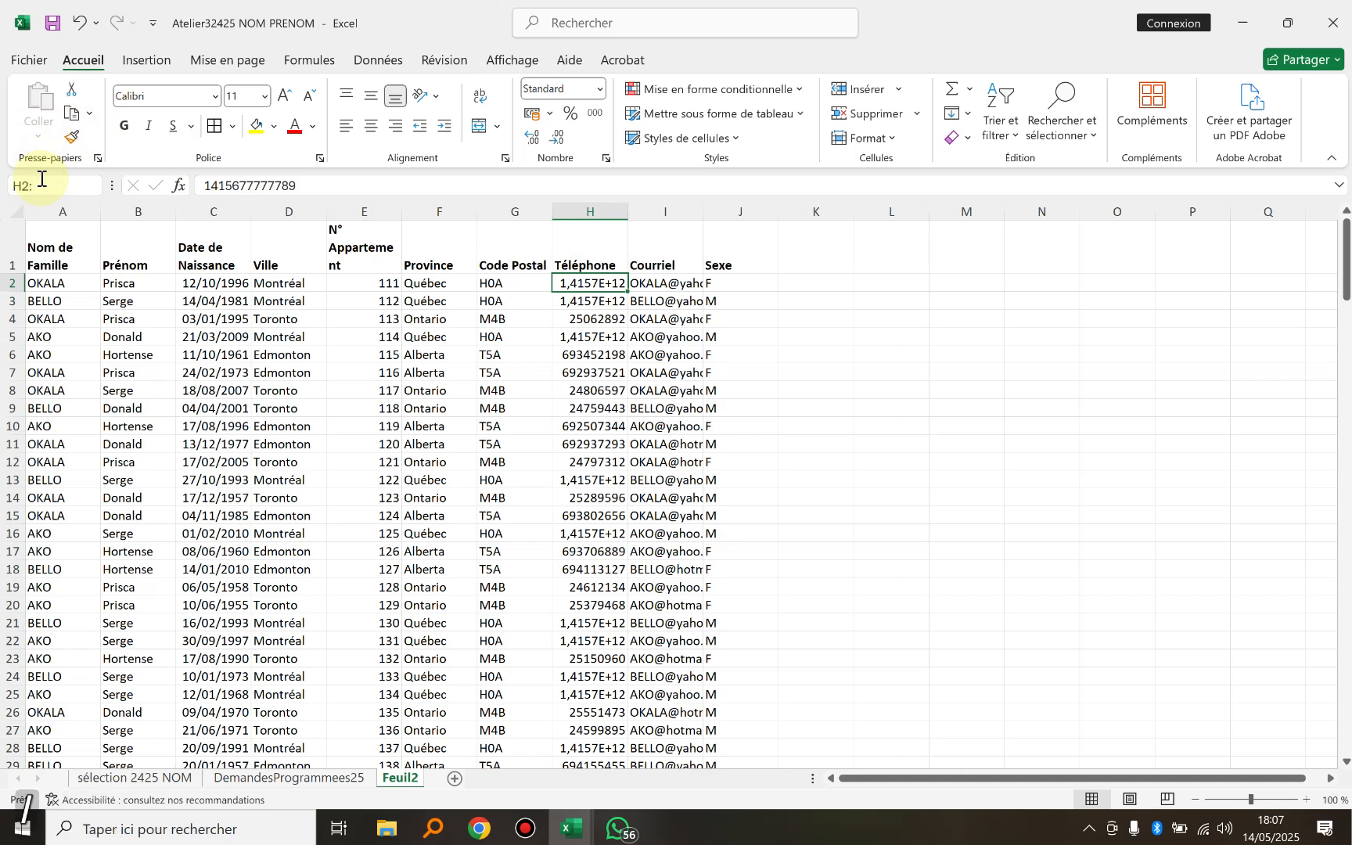
{"action": "type", "text": "H491"}
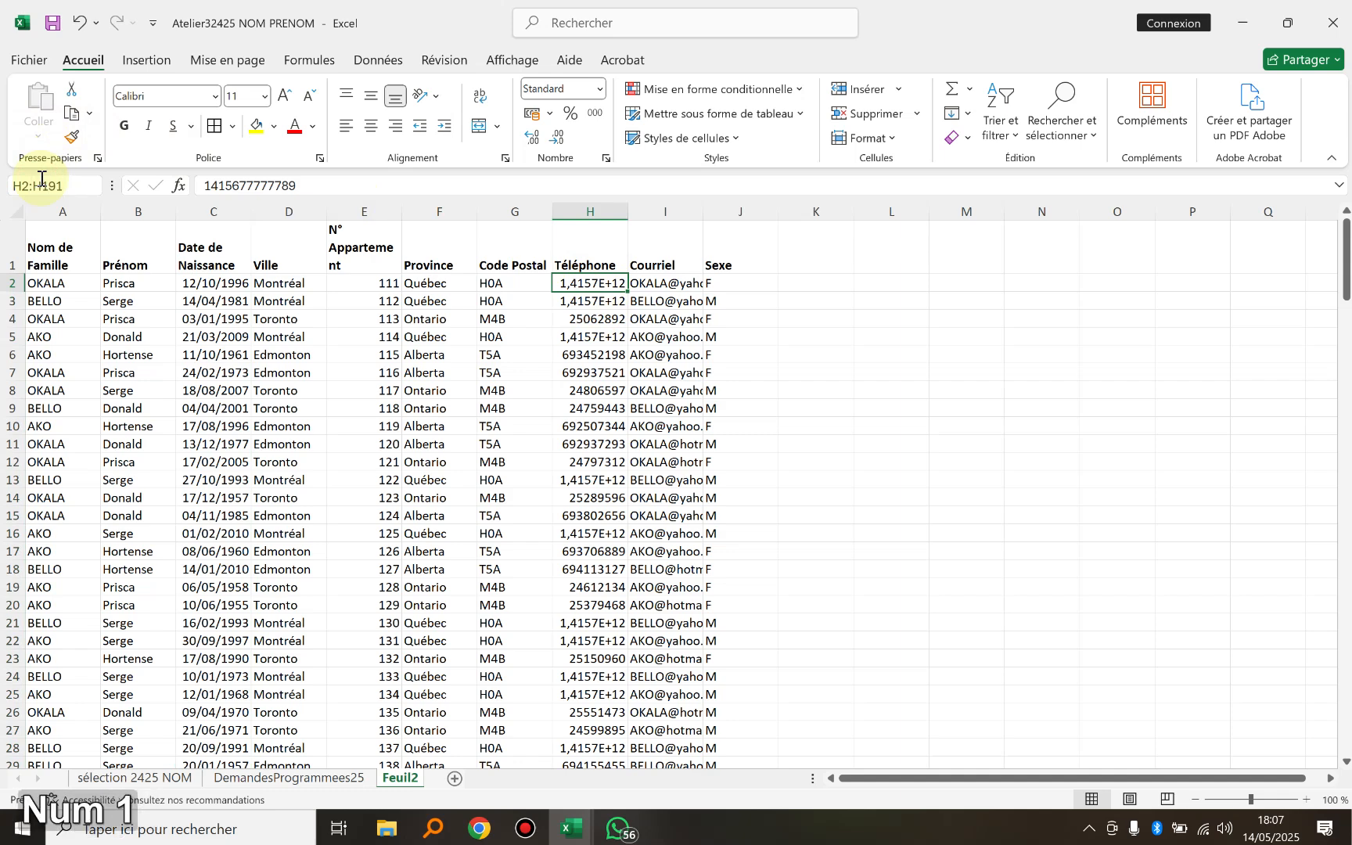
{"action": "key", "text": "Return"}
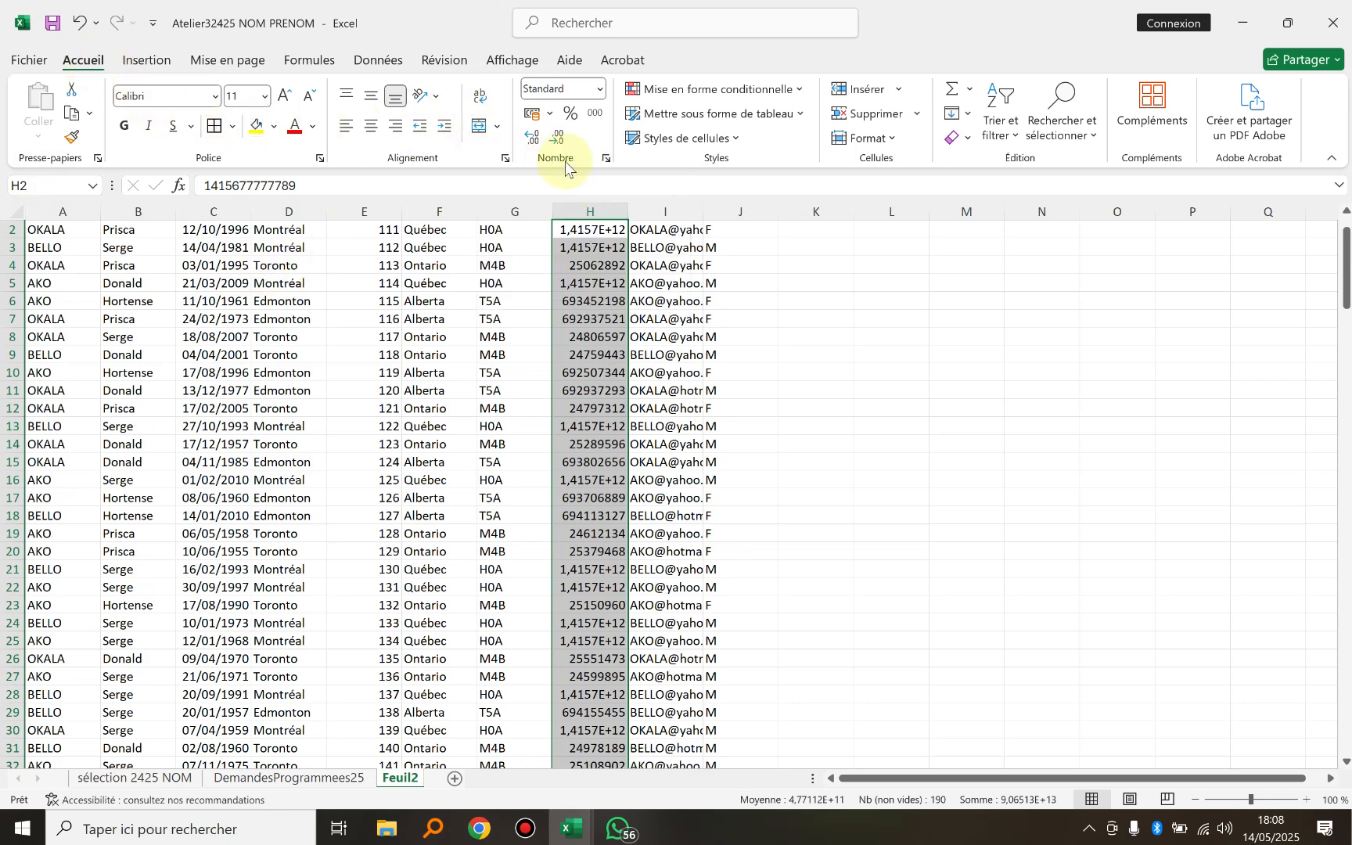
{"action": "left_click", "coordinate": [605, 161]}
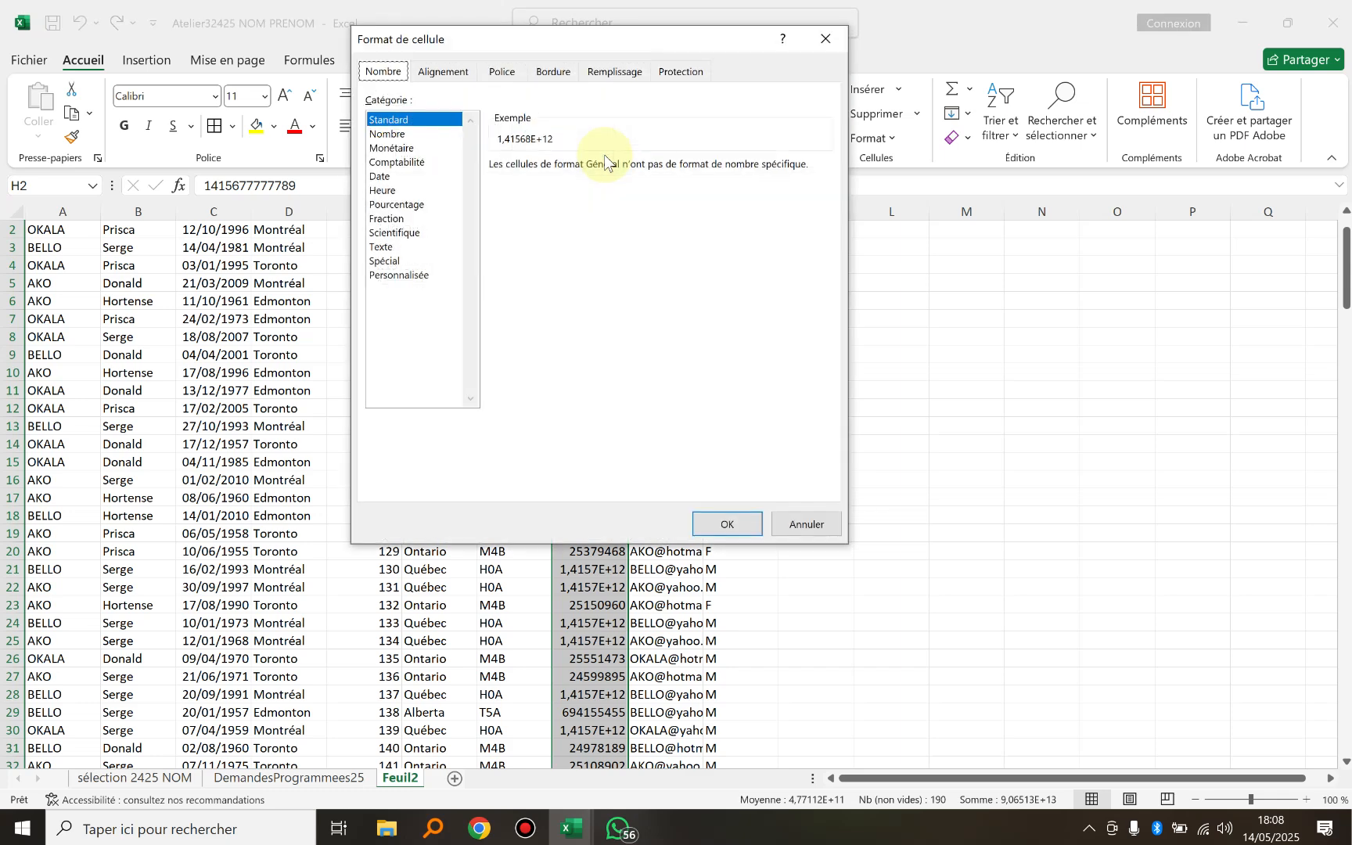
{"action": "left_click", "coordinate": [381, 135]}
{"action": "left_click", "coordinate": [645, 171]}
{"action": "left_click", "coordinate": [645, 171]}
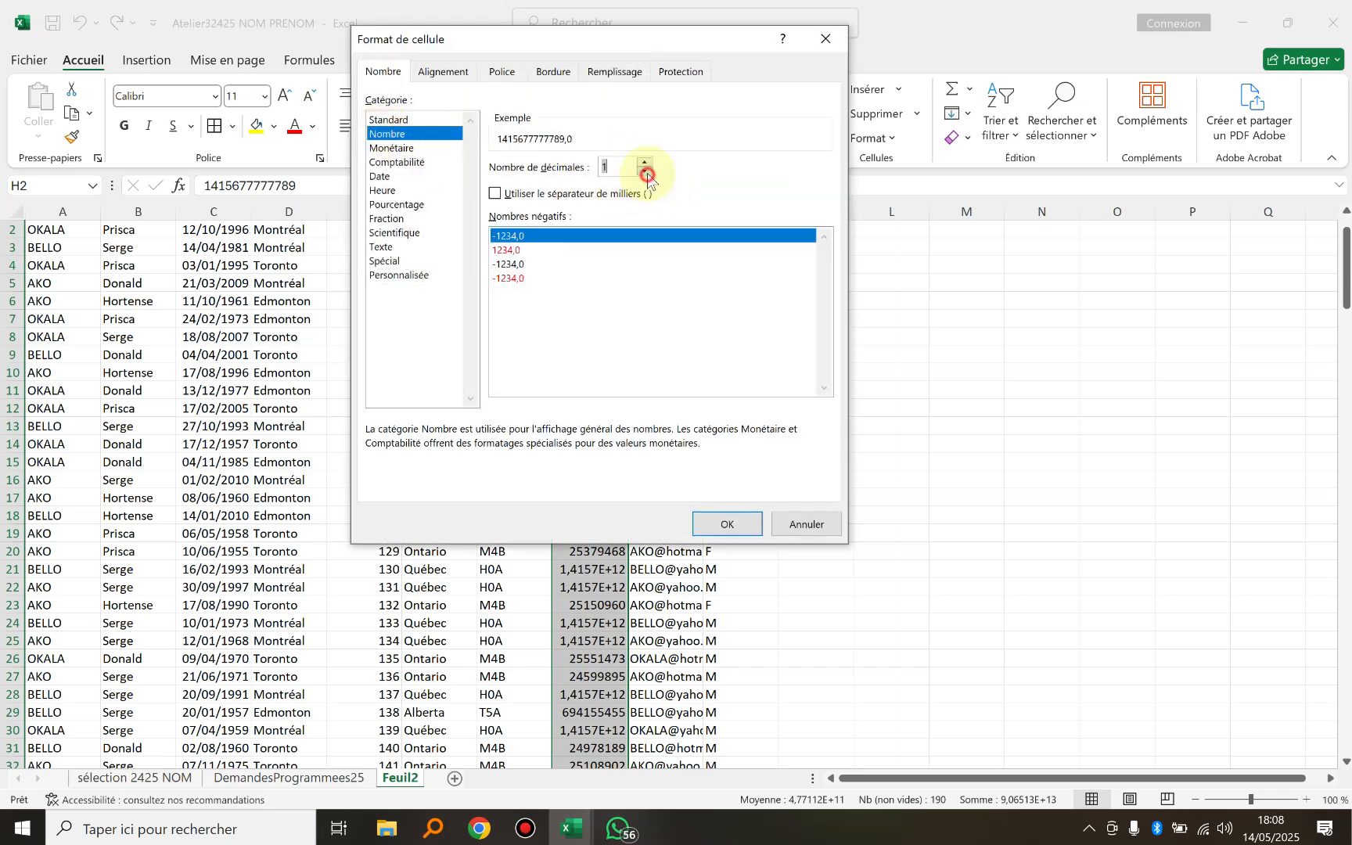
{"action": "left_click", "coordinate": [564, 196]}
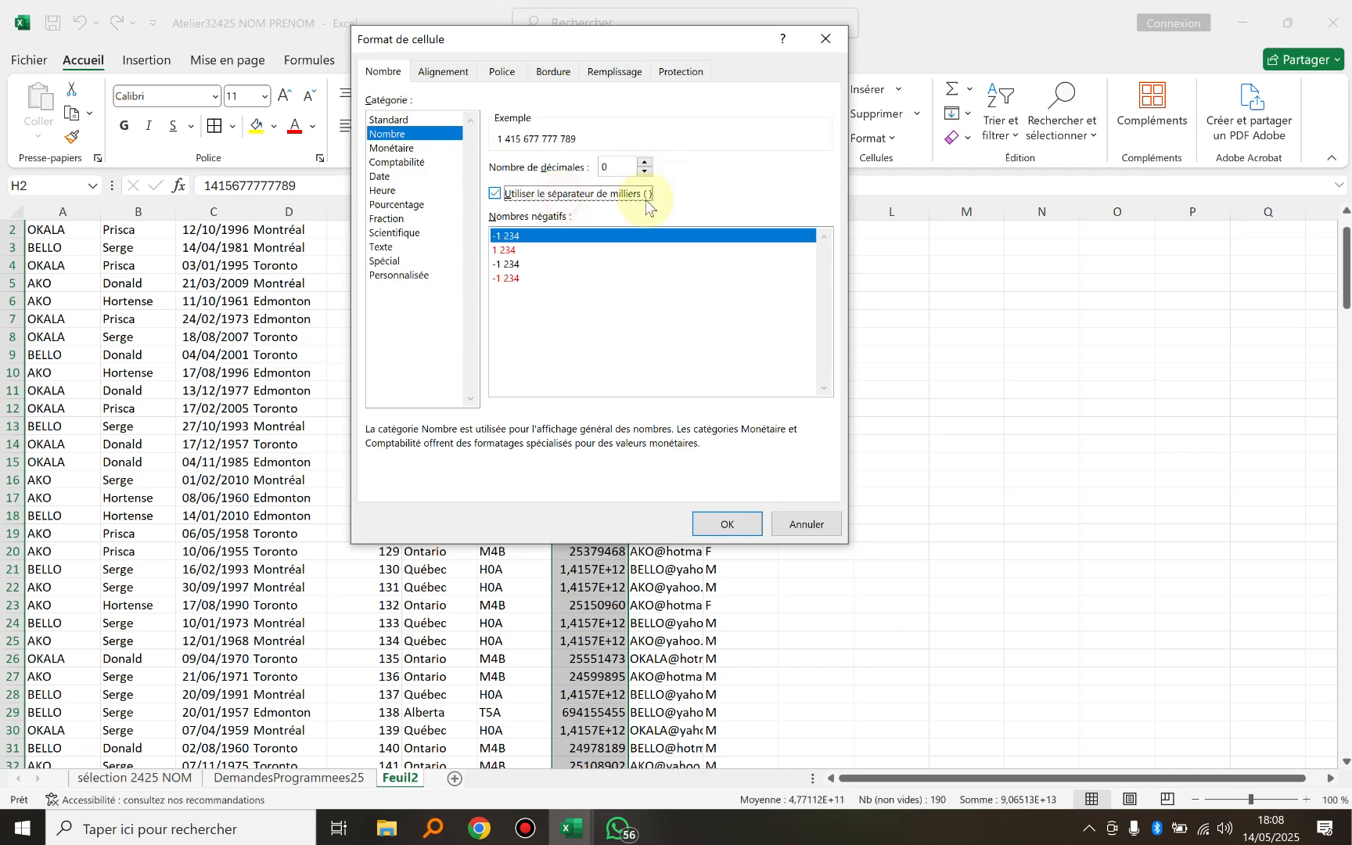
{"action": "left_click", "coordinate": [733, 523]}
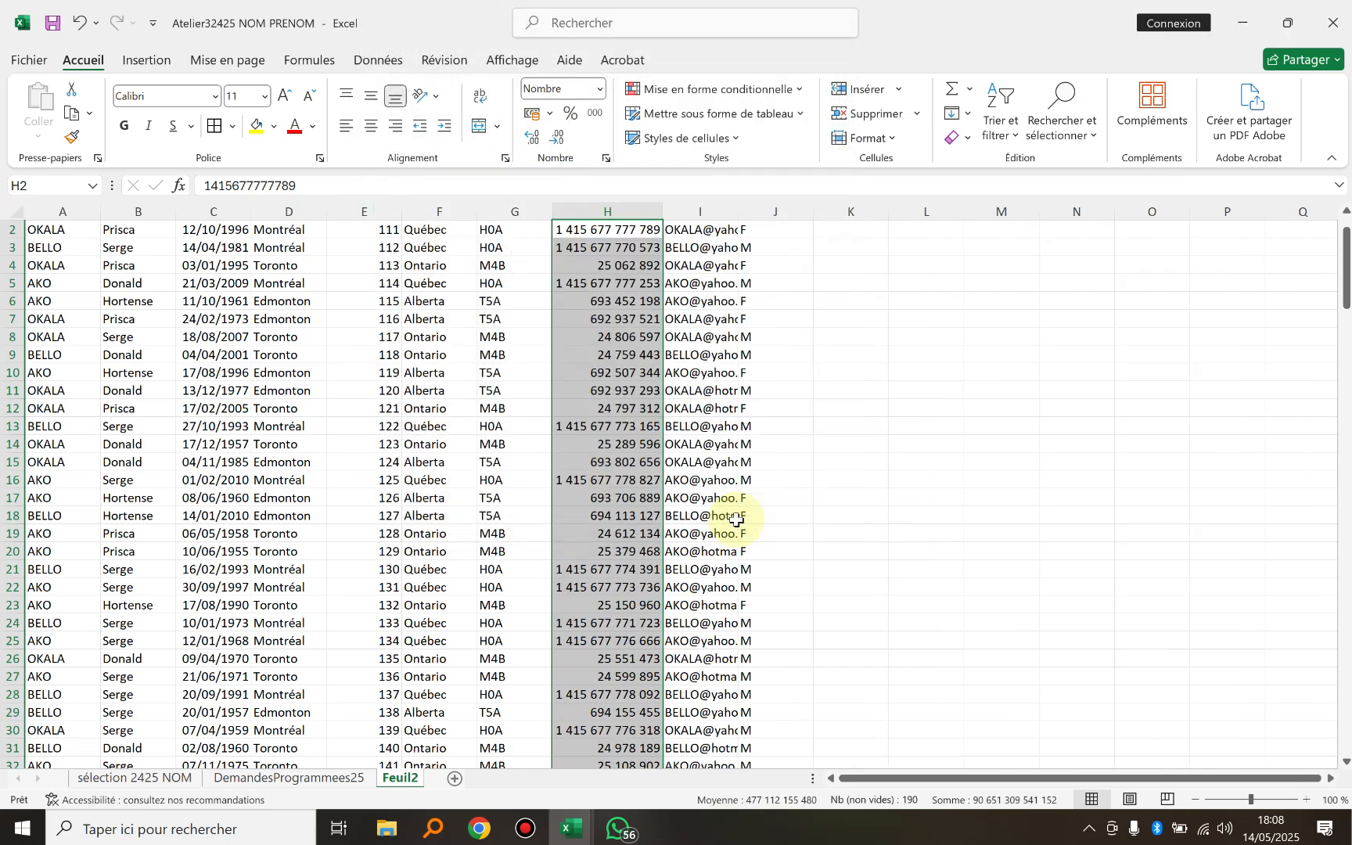
{"action": "scroll", "coordinate": [524, 468], "scroll_direction": "up", "scroll_amount": 1}
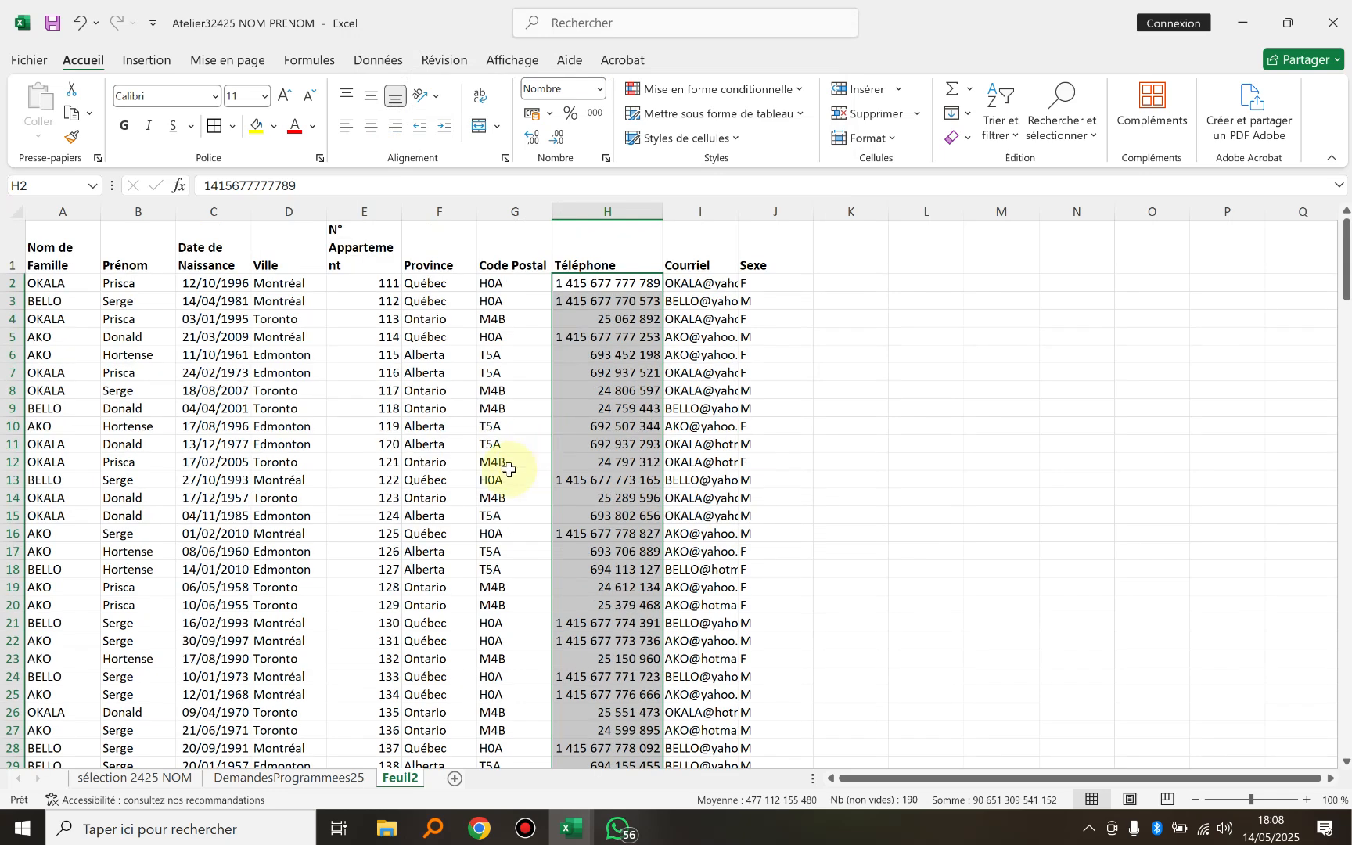
Apply all borders (Toutes les bordures) to every cell of the pasted table
{"action": "left_click", "coordinate": [374, 384]}
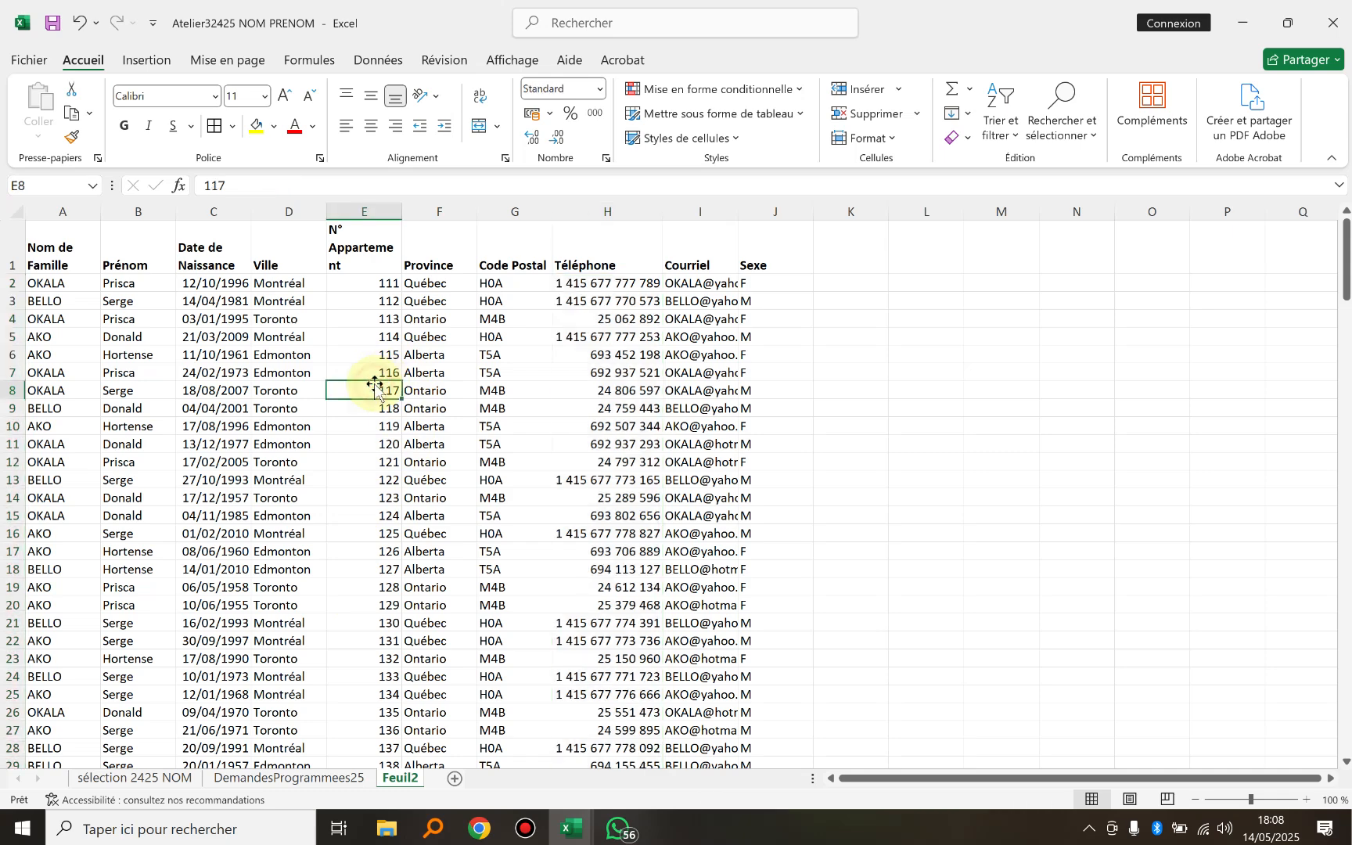
{"action": "key", "text": "ctrl+a"}
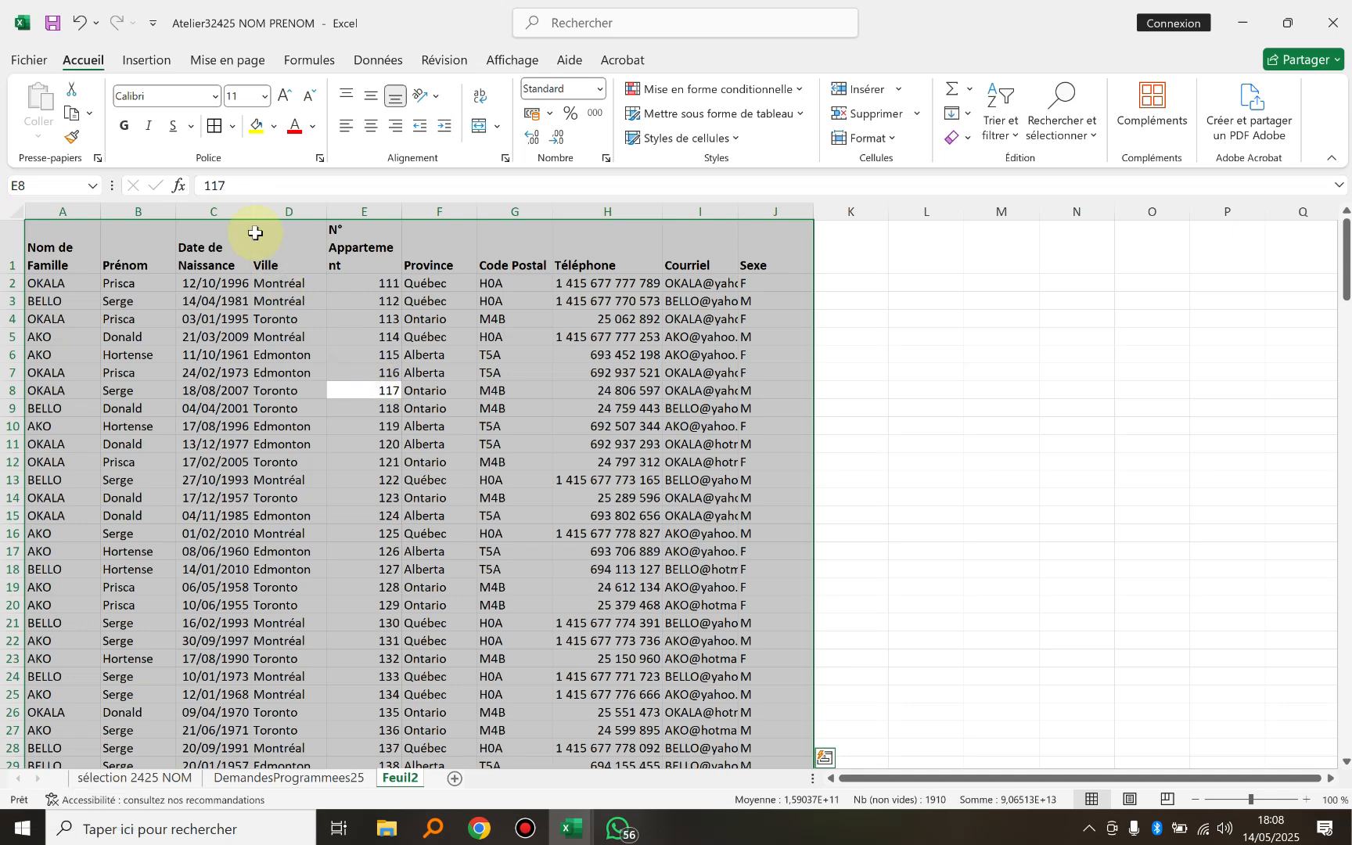
{"action": "left_click", "coordinate": [236, 135]}
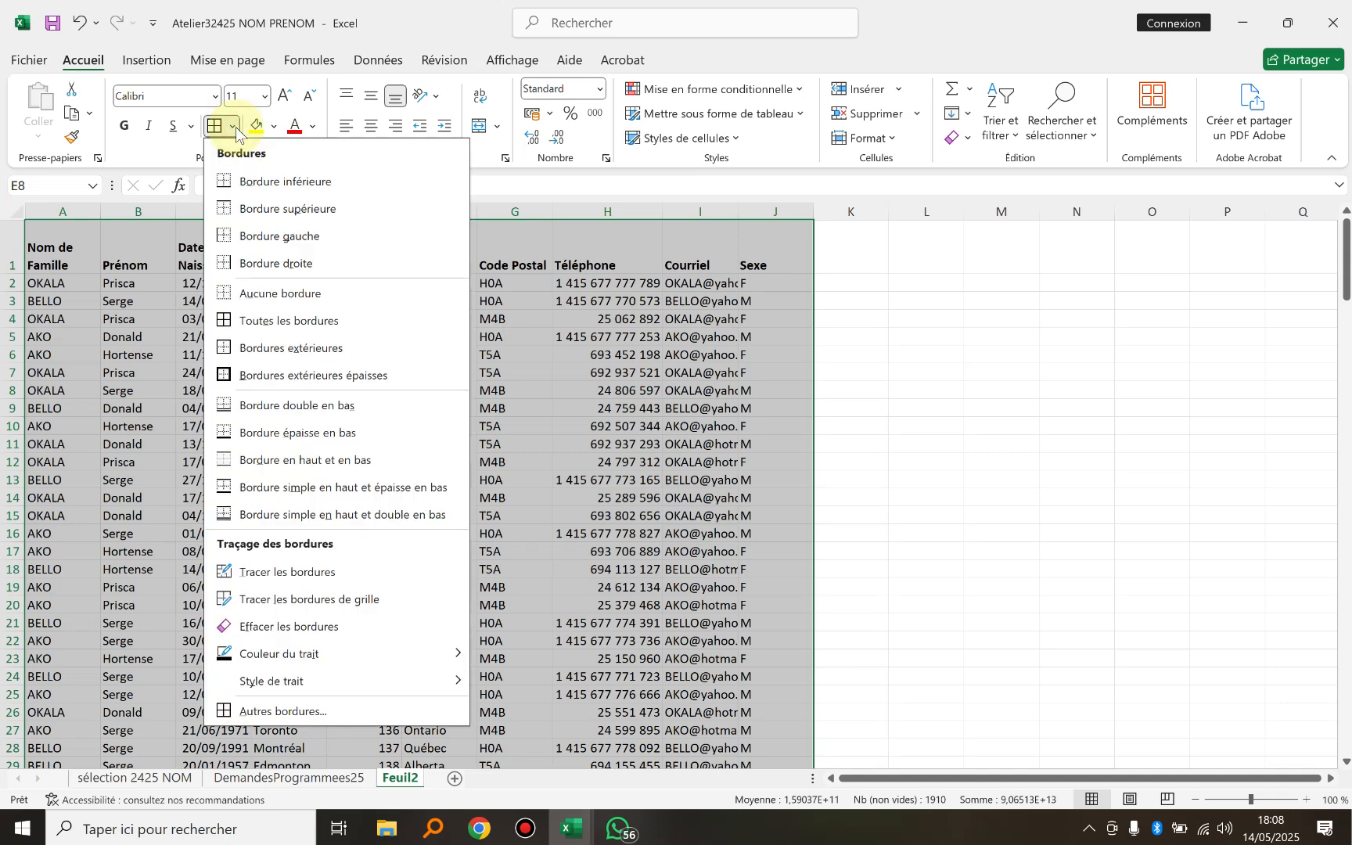
{"action": "left_click", "coordinate": [264, 318]}
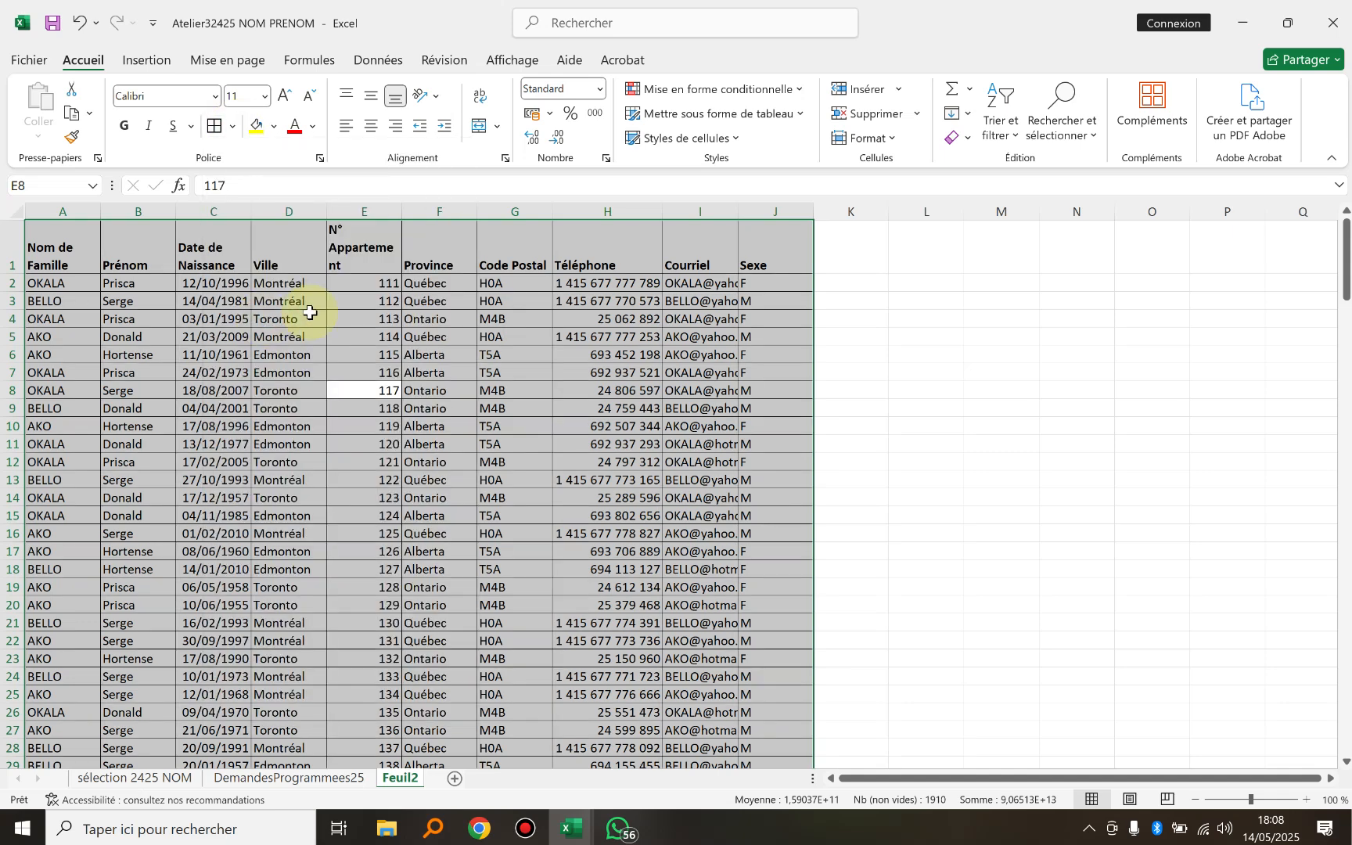
Centre the contents of the whole table both vertically and horizontally
{"action": "left_click", "coordinate": [371, 95]}
{"action": "left_click", "coordinate": [371, 127]}
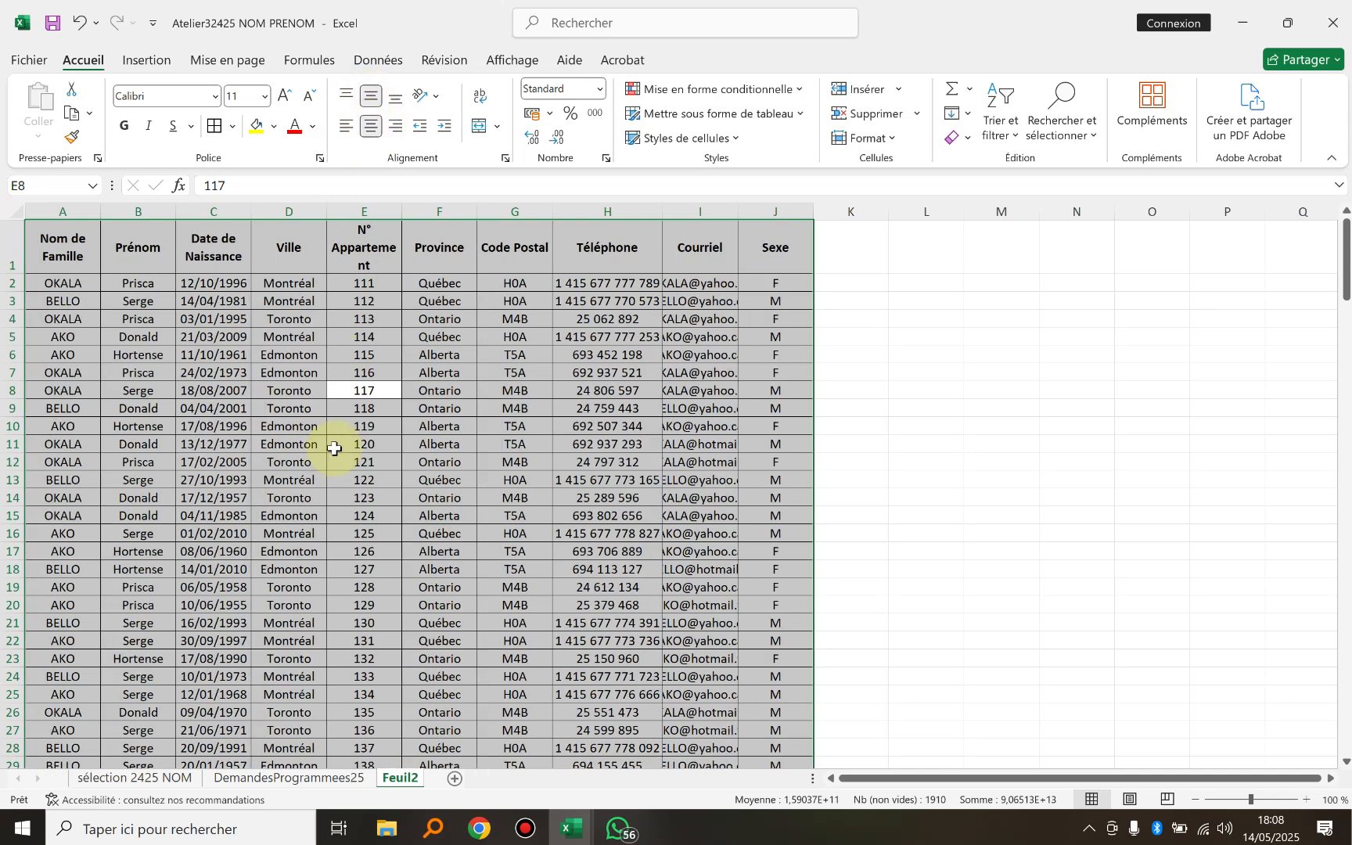
{"action": "left_click", "coordinate": [378, 374]}
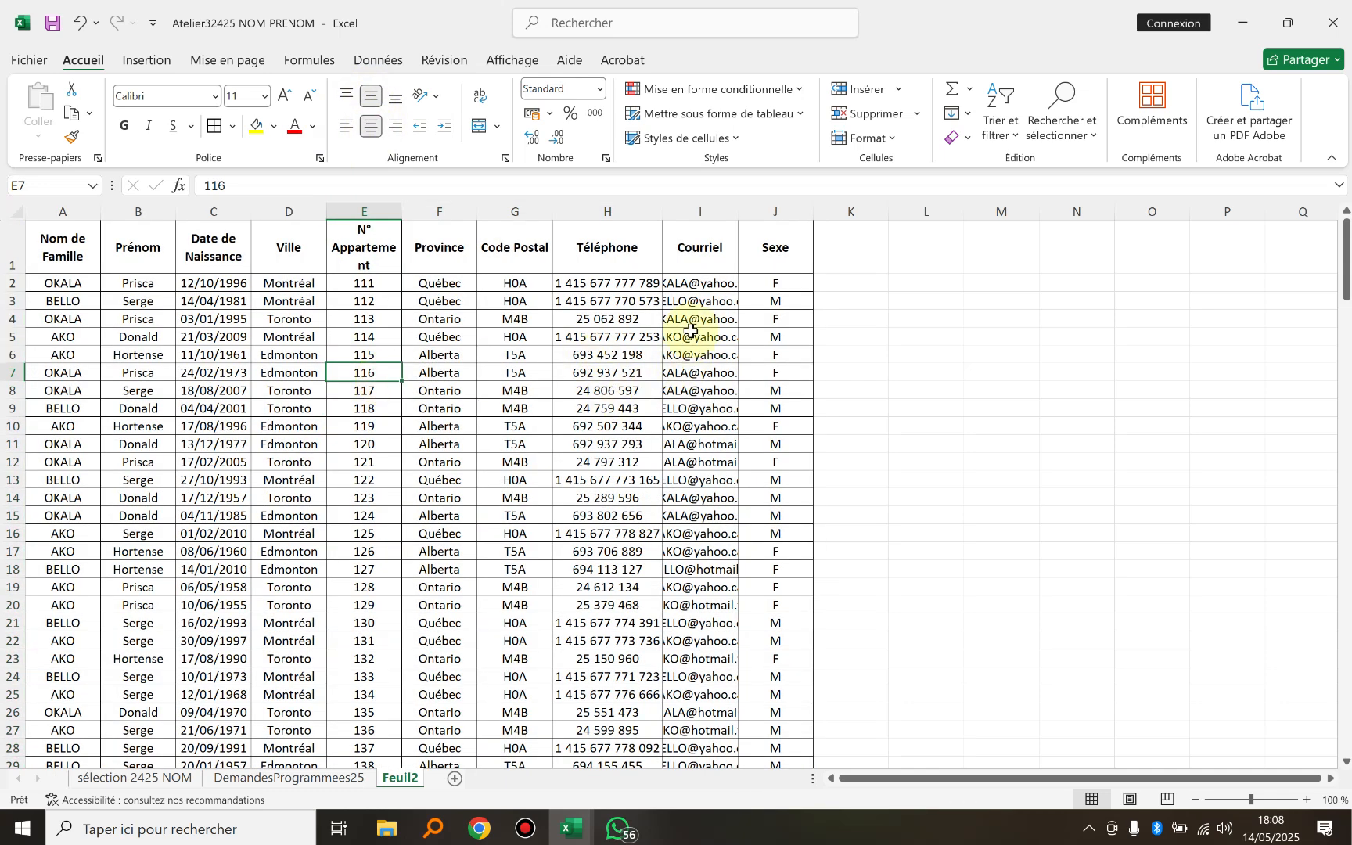
Autofit the width of all columns in the sheet to their contents
{"action": "left_click", "coordinate": [687, 432]}
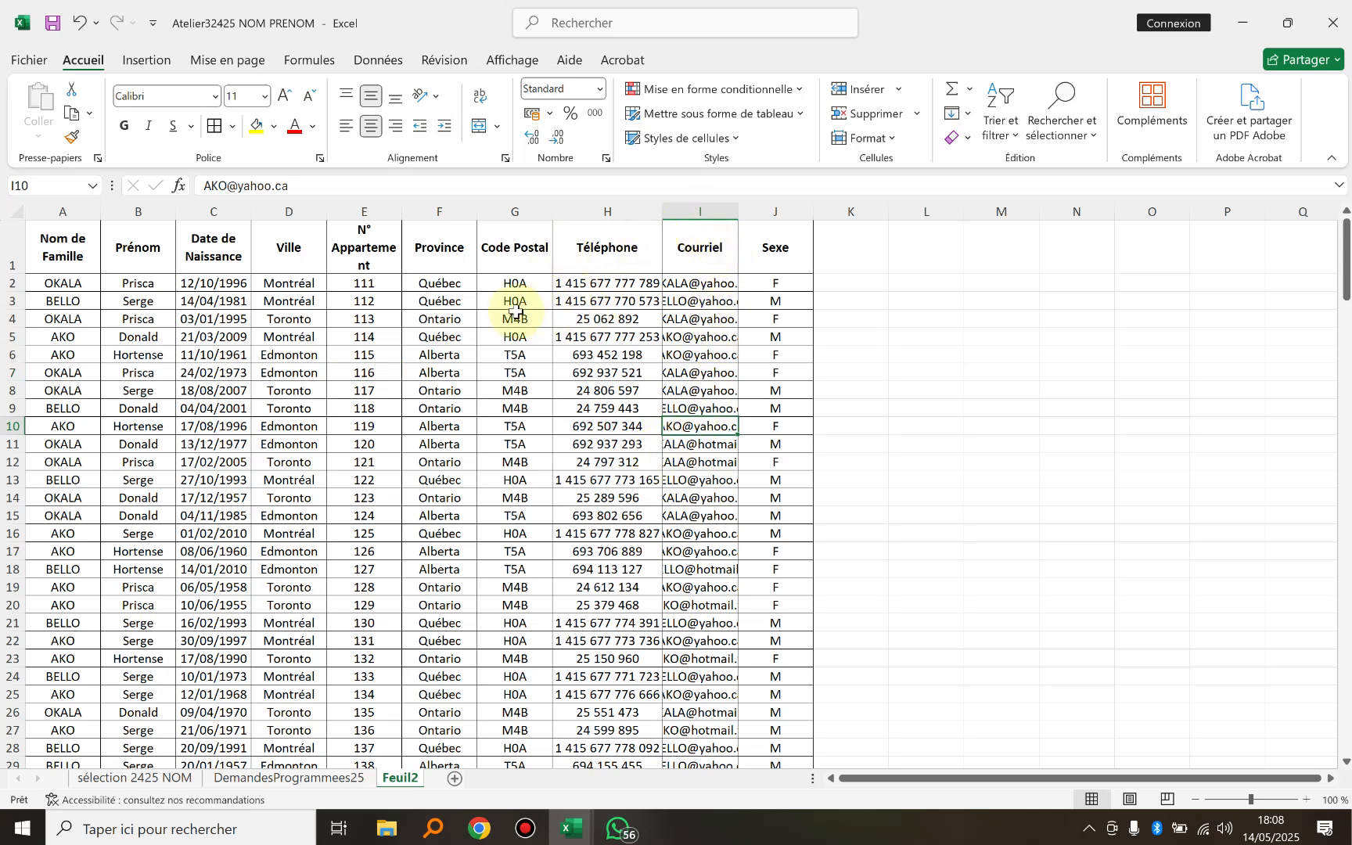
{"action": "left_click", "coordinate": [13, 211]}
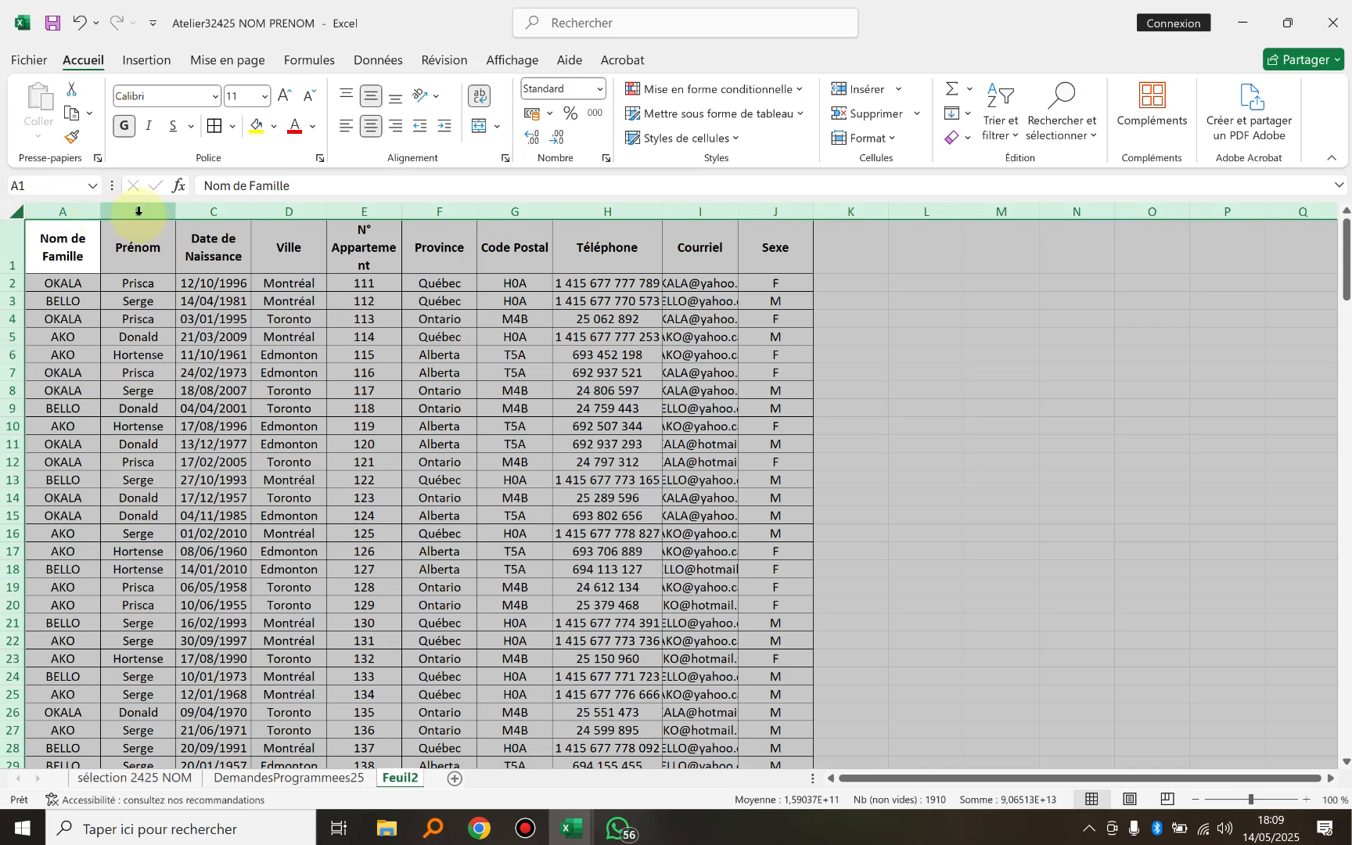
{"action": "double_click", "coordinate": [475, 211]}
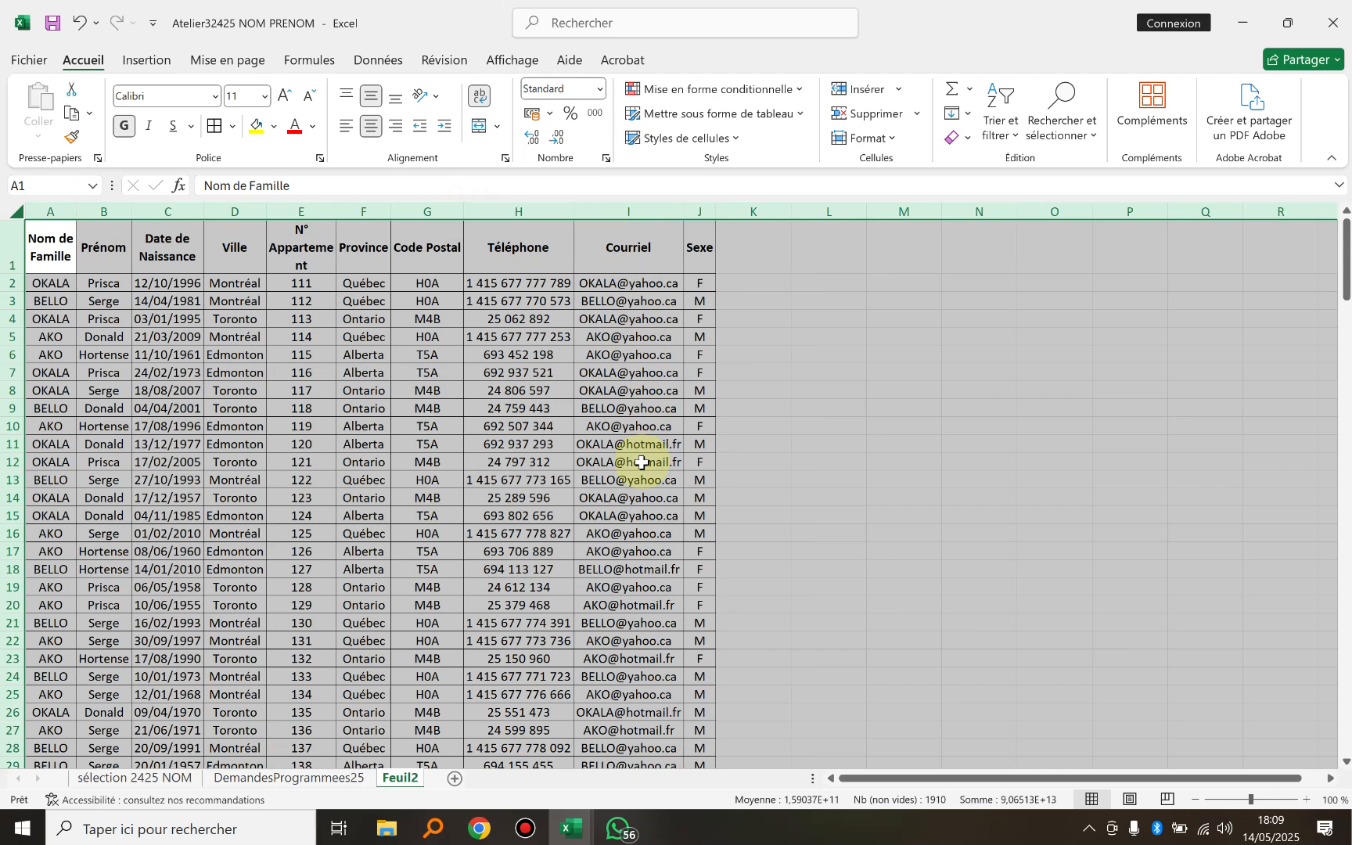
{"action": "left_click", "coordinate": [554, 372]}
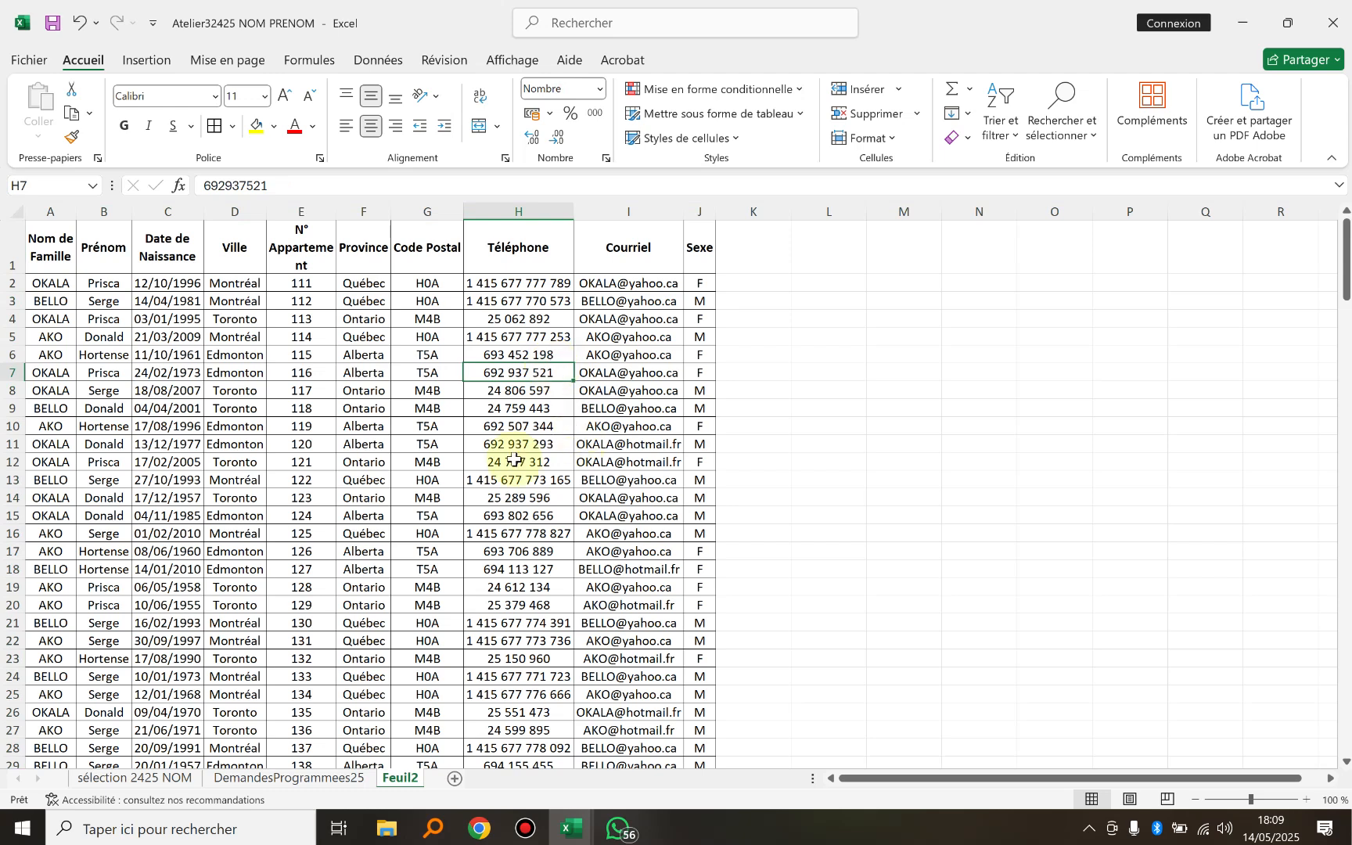
Widen column E until "Appartement" fits on one line, and autofit the height of header row 1
{"action": "left_click", "coordinate": [298, 252]}
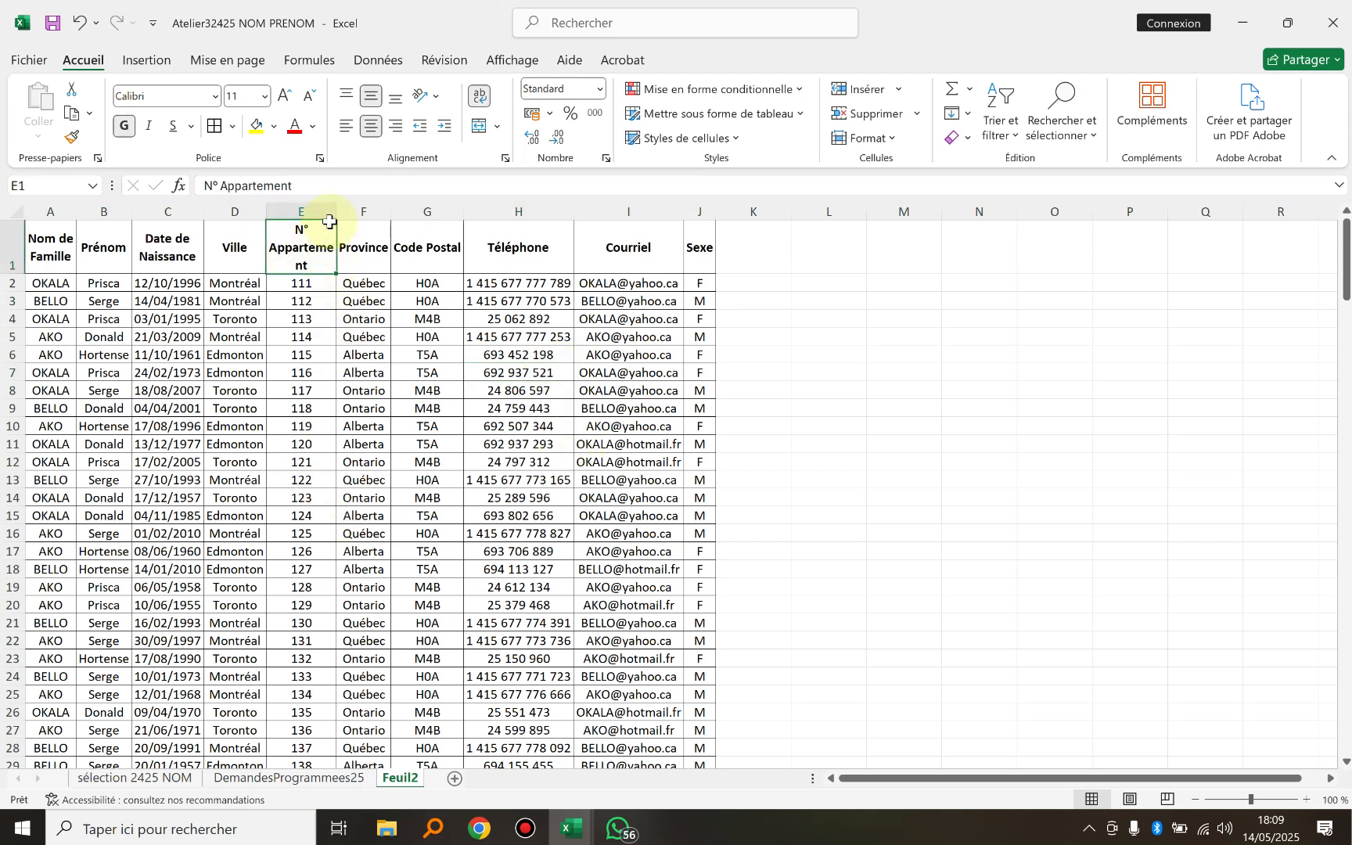
{"action": "left_click_drag", "start_coordinate": [337, 209], "coordinate": [347, 208]}
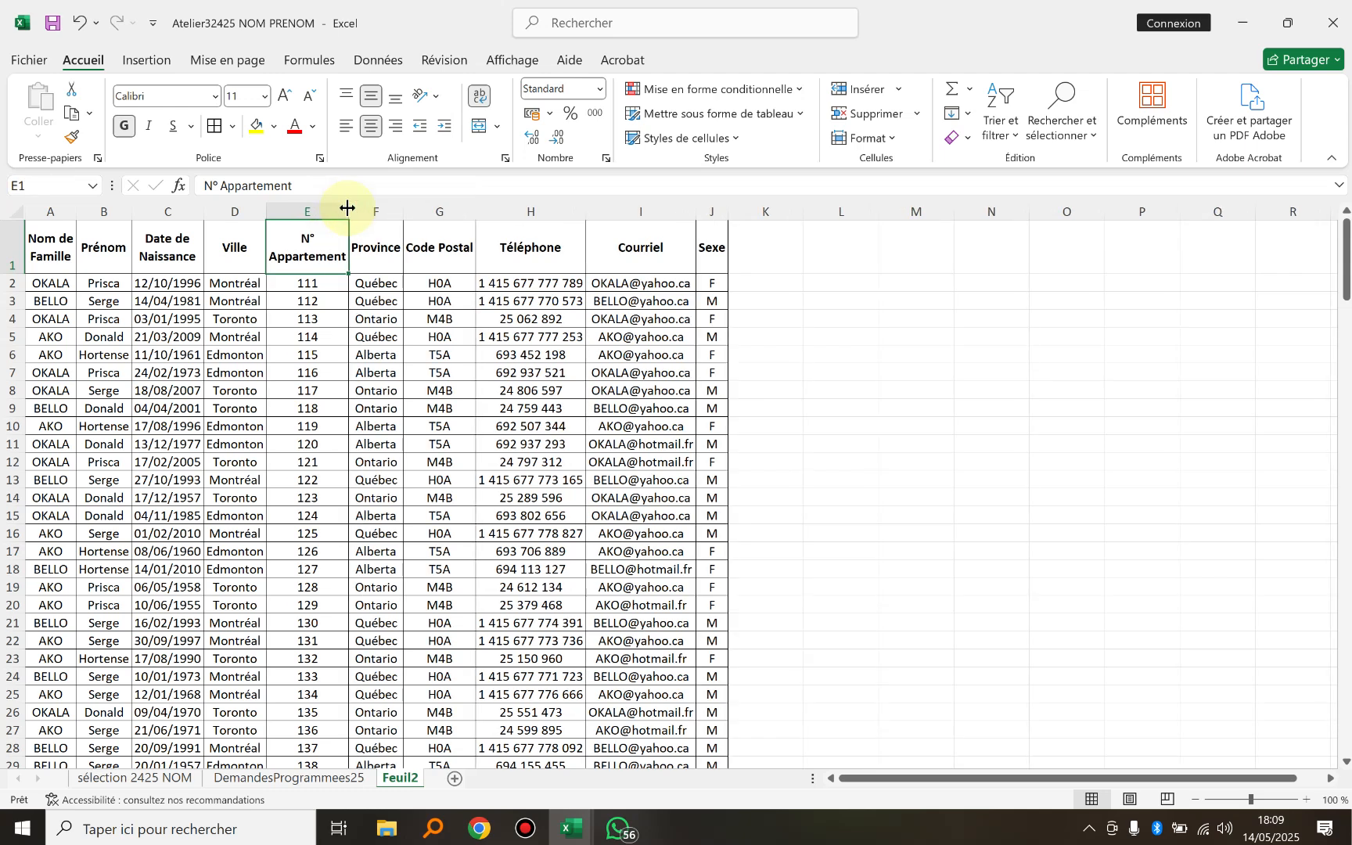
{"action": "double_click", "coordinate": [17, 274]}
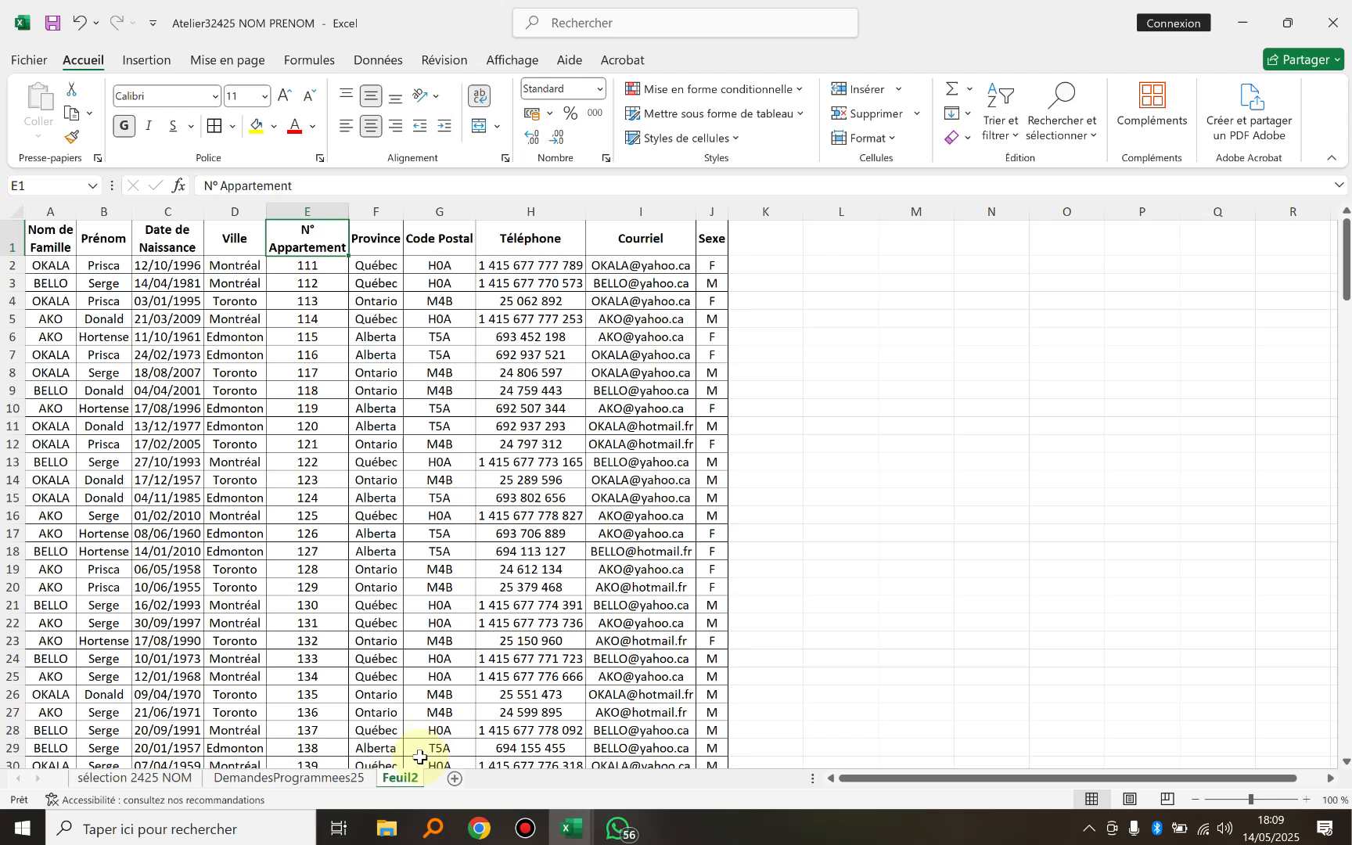
Rename the sheet Feuil2 as DemandesValidees and save the workbook
{"action": "right_click", "coordinate": [399, 782]}
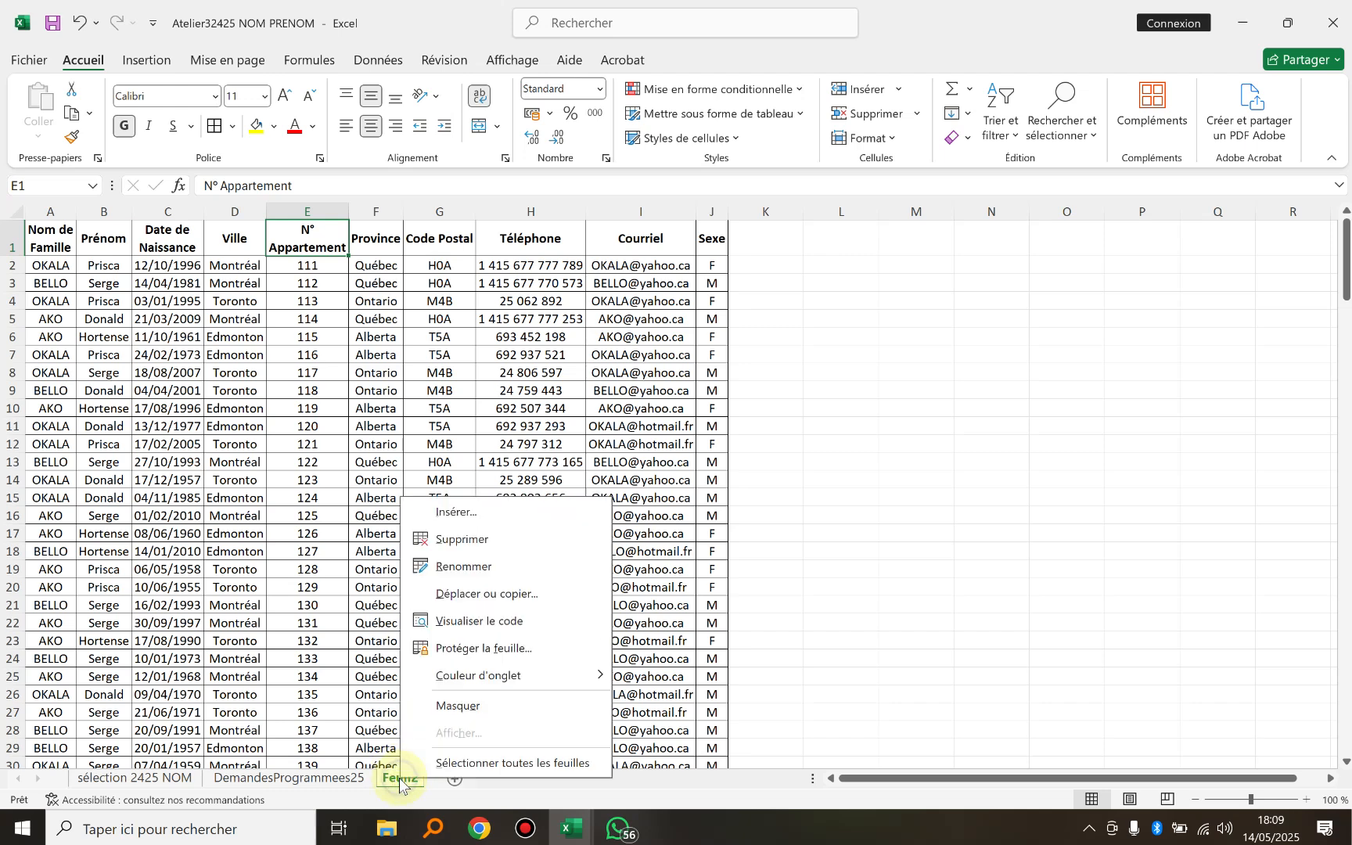
{"action": "left_click", "coordinate": [450, 571]}
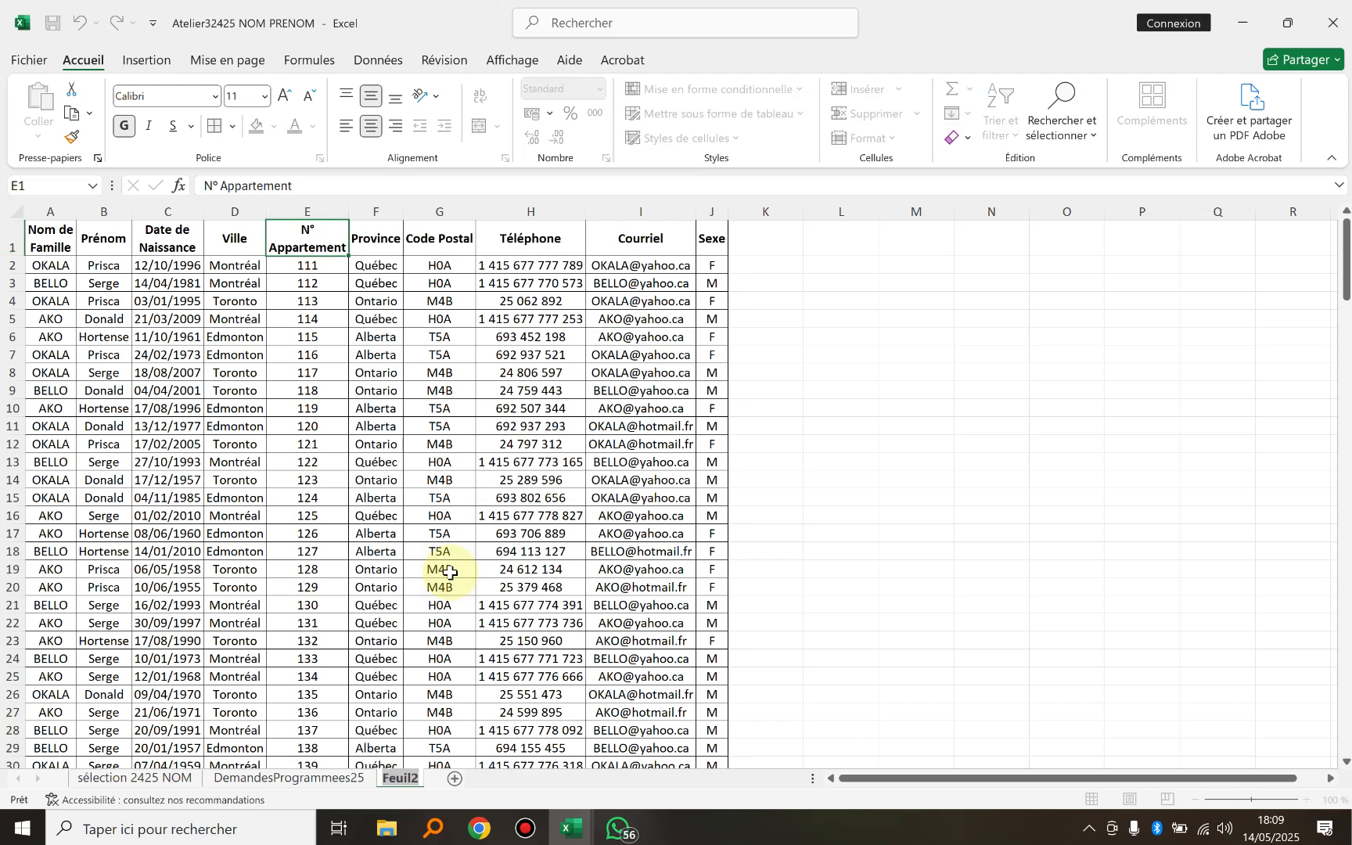
{"action": "type", "text": "Demande"}
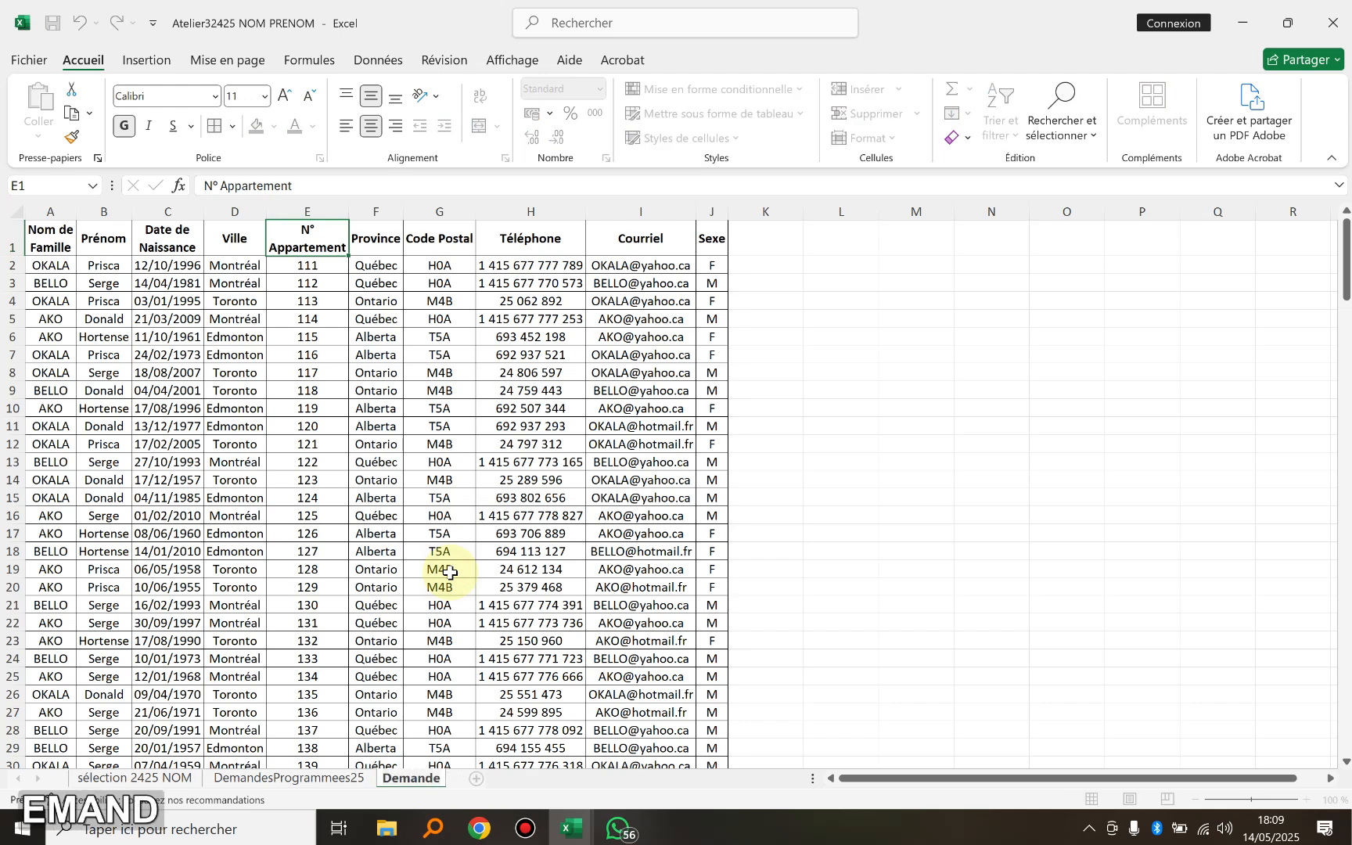
{"action": "type", "text": "sVal"}
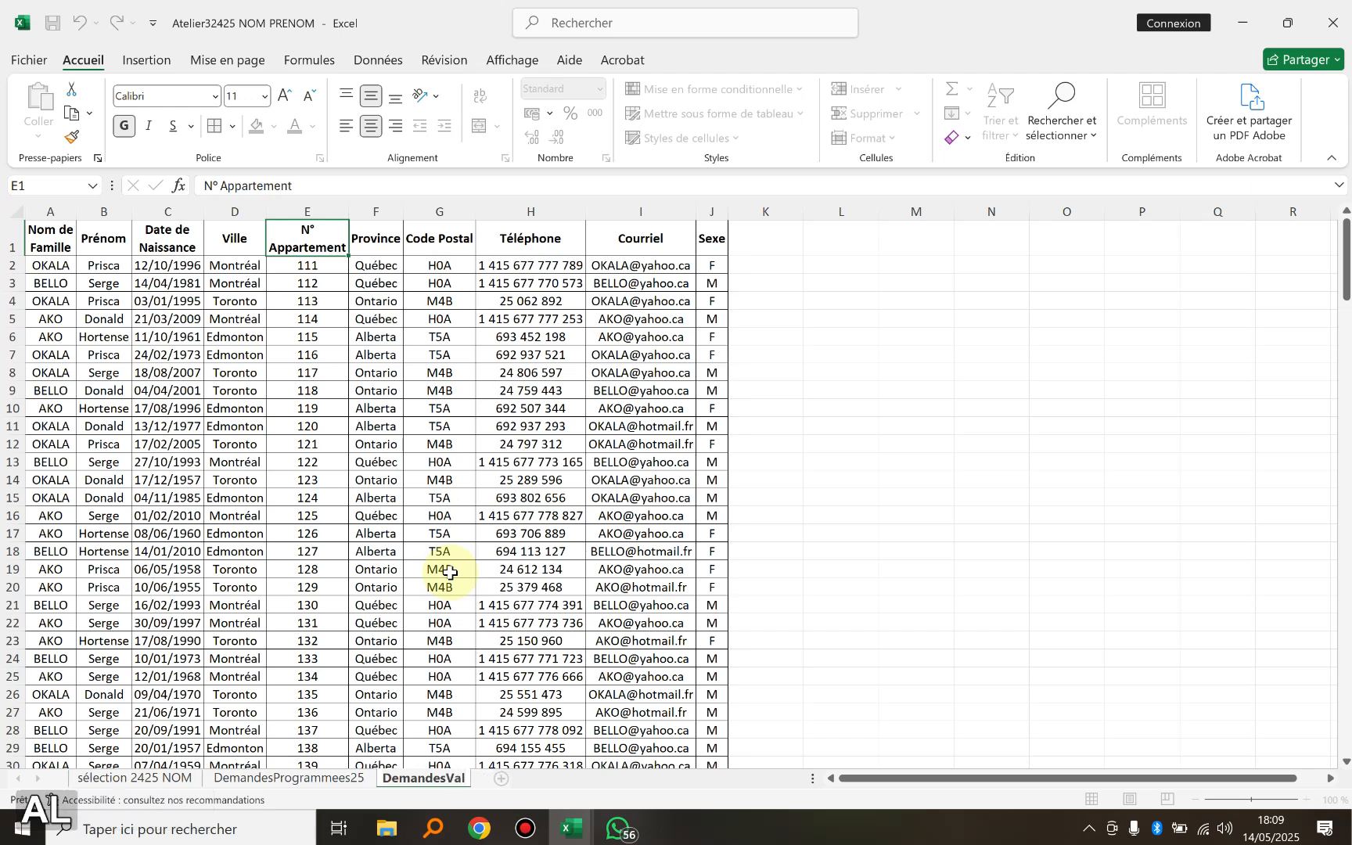
{"action": "type", "text": "idees"}
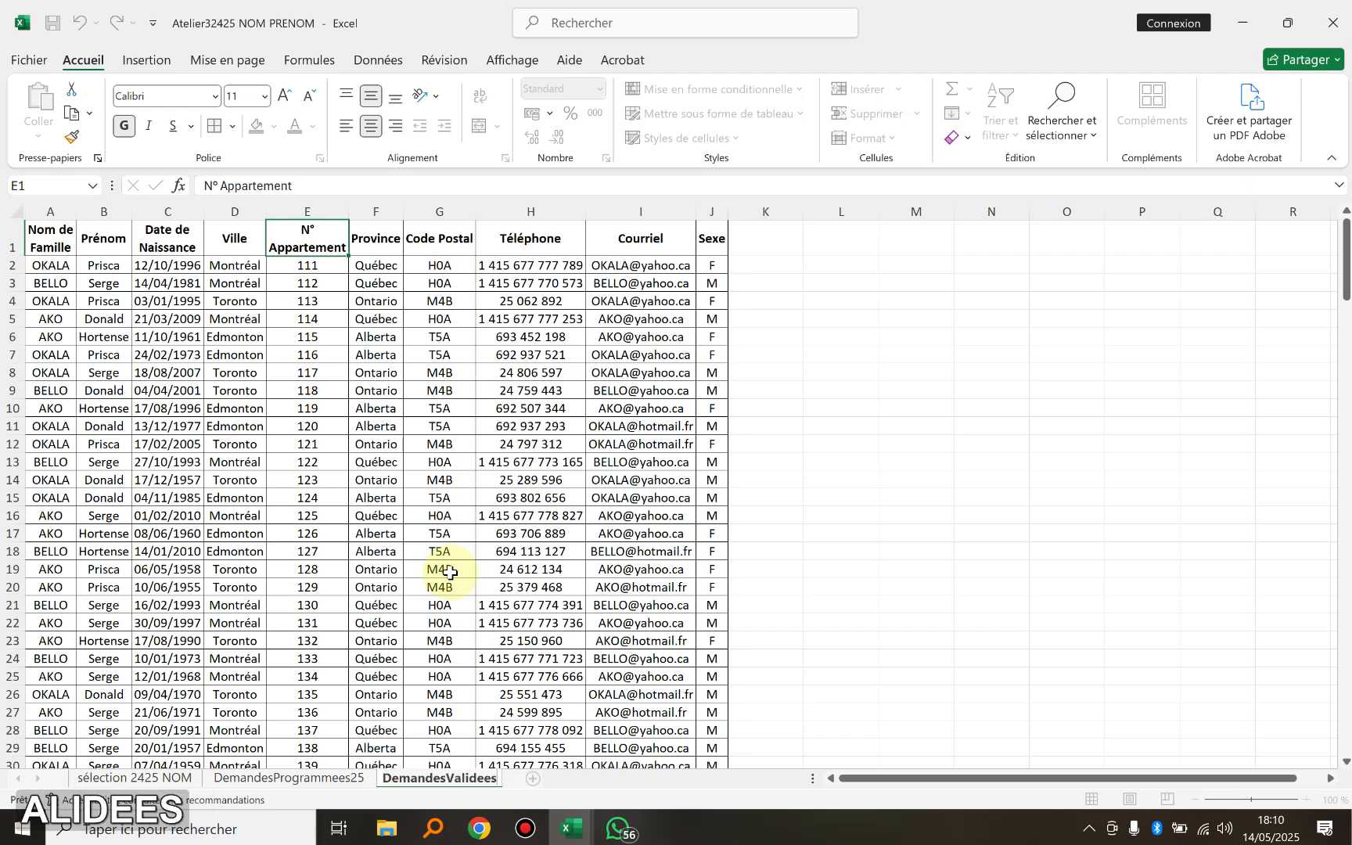
{"action": "key", "text": "Return"}
{"action": "key", "text": "Return"}
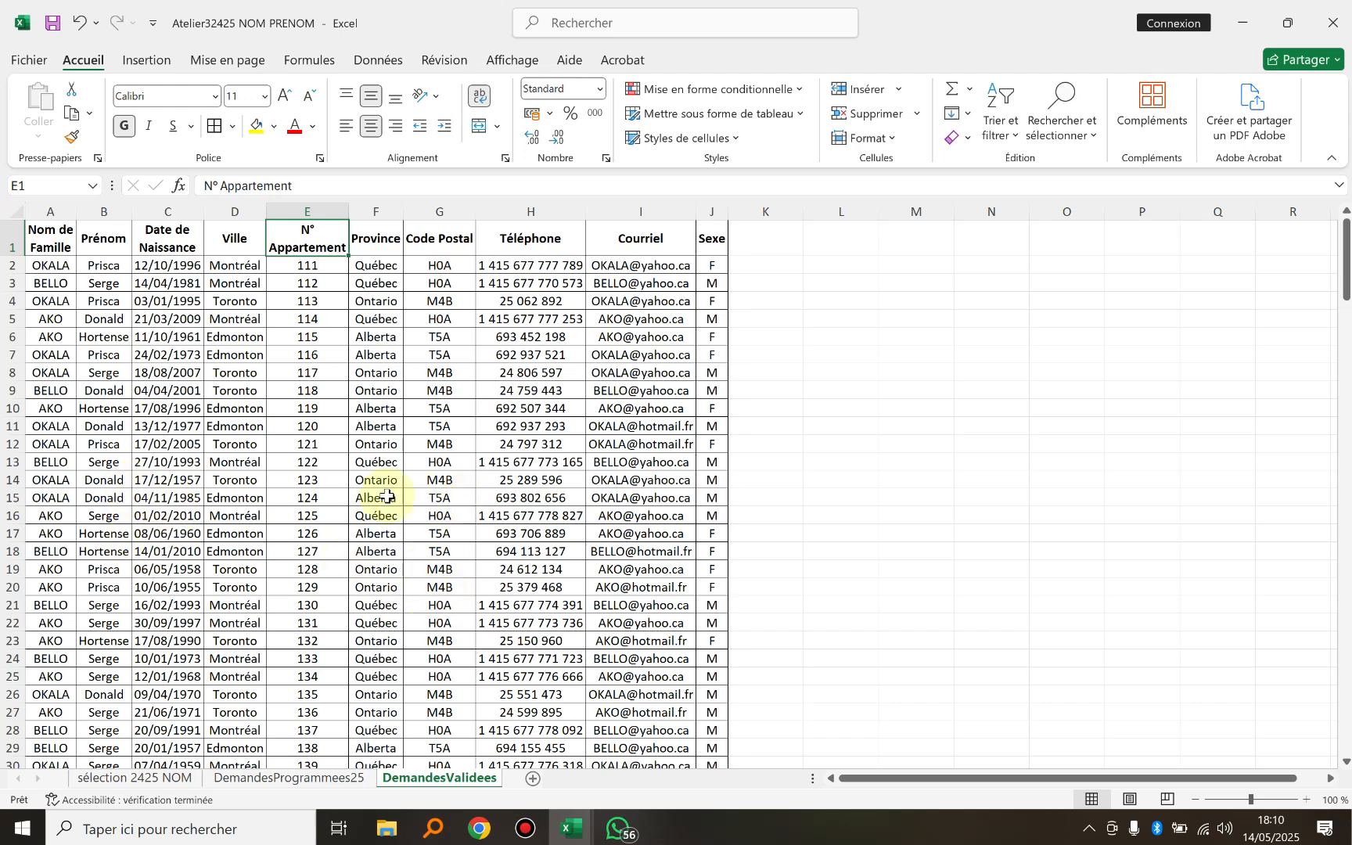
{"action": "left_click", "coordinate": [48, 243]}
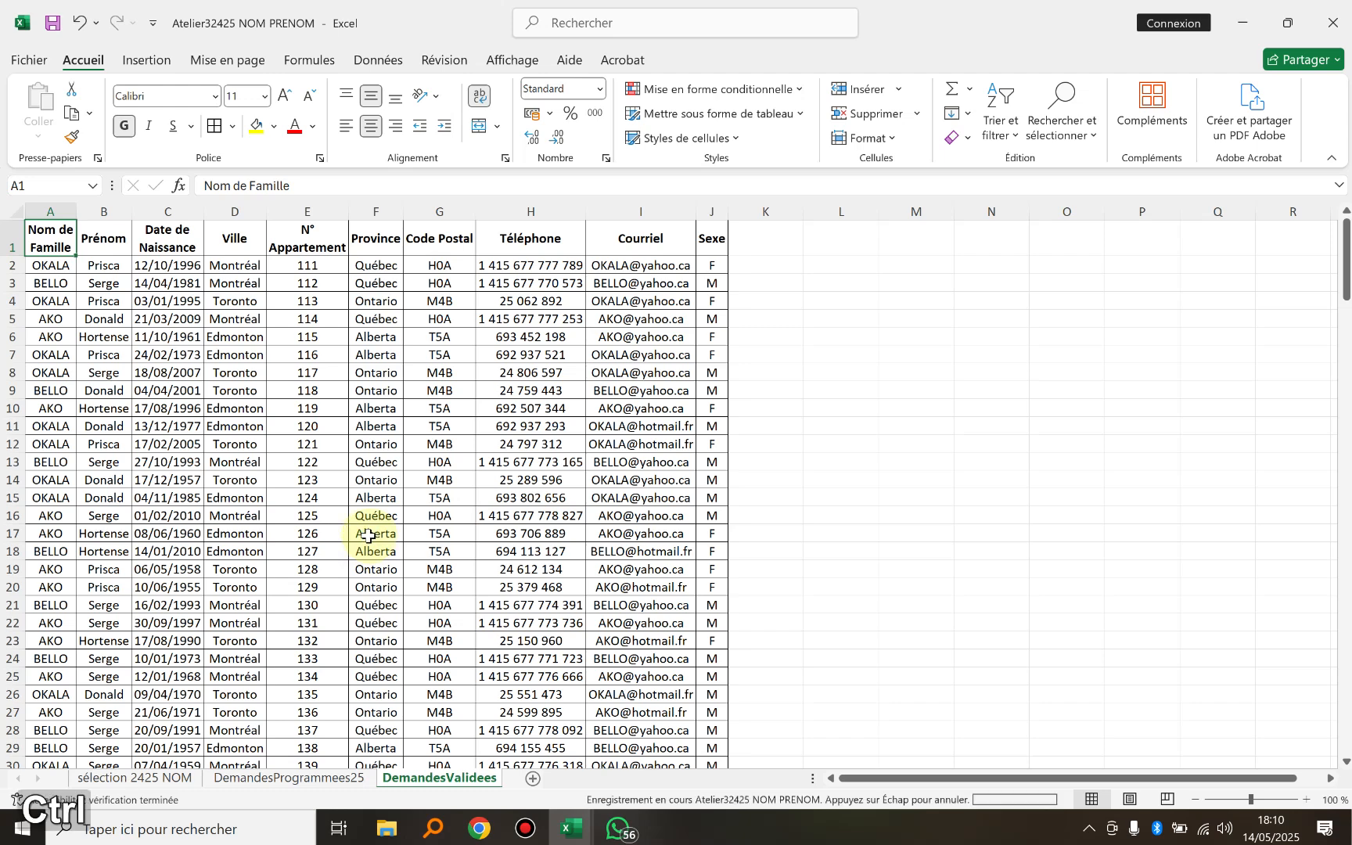
{"action": "key", "text": "ctrl+s"}
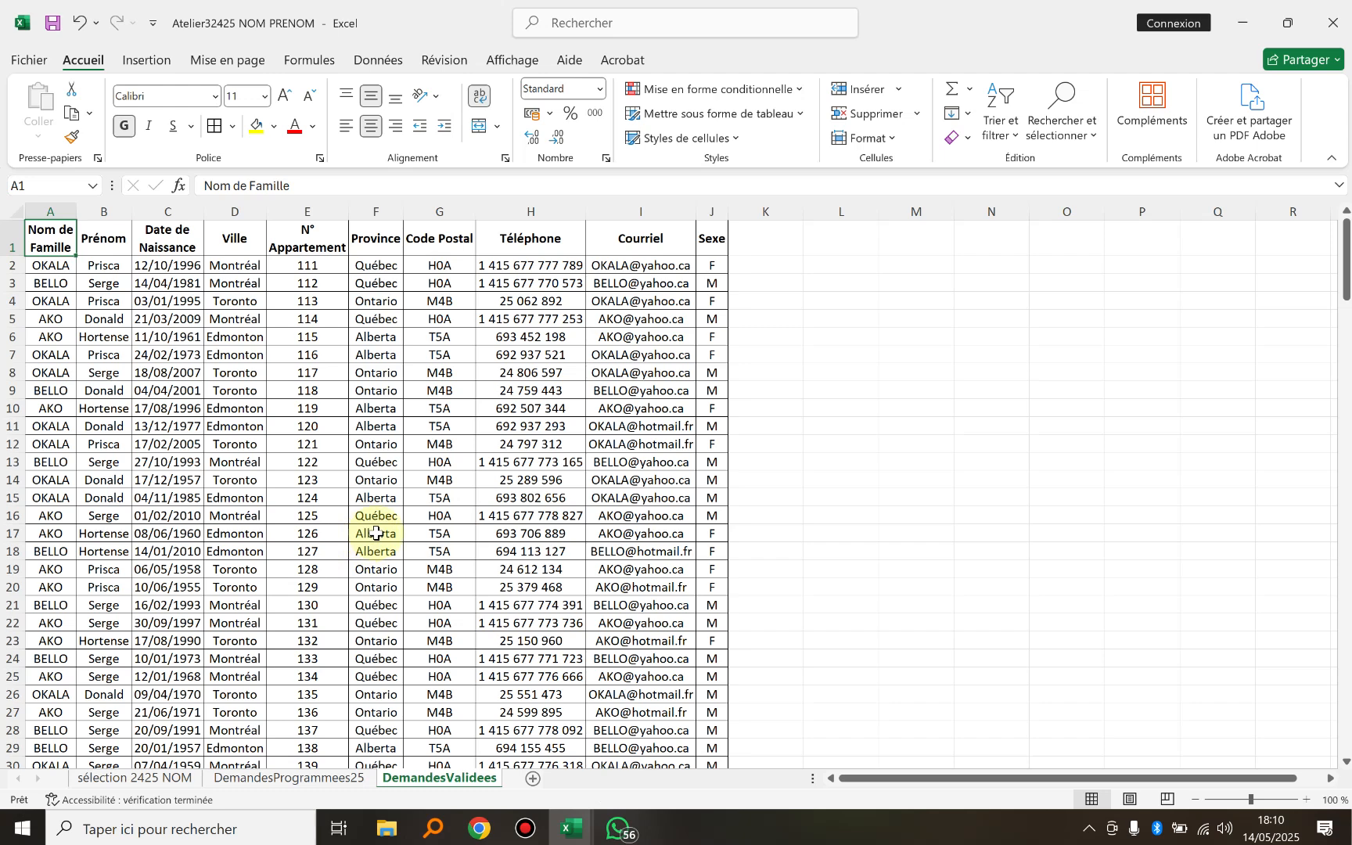
Create a copy of the DemandesValidees sheet at the end of the same workbook (en dernier)
{"action": "right_click", "coordinate": [451, 776]}
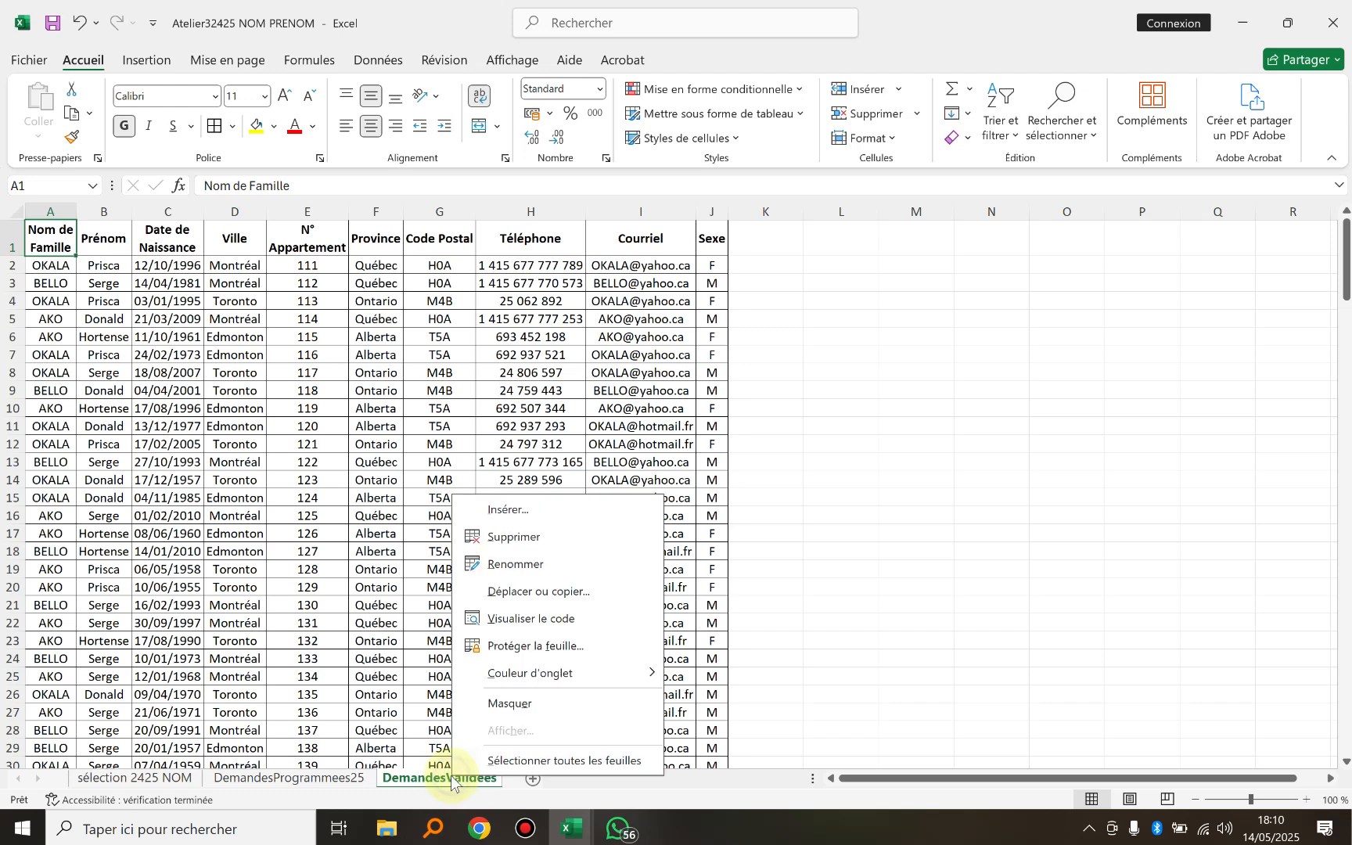
{"action": "left_click", "coordinate": [556, 592]}
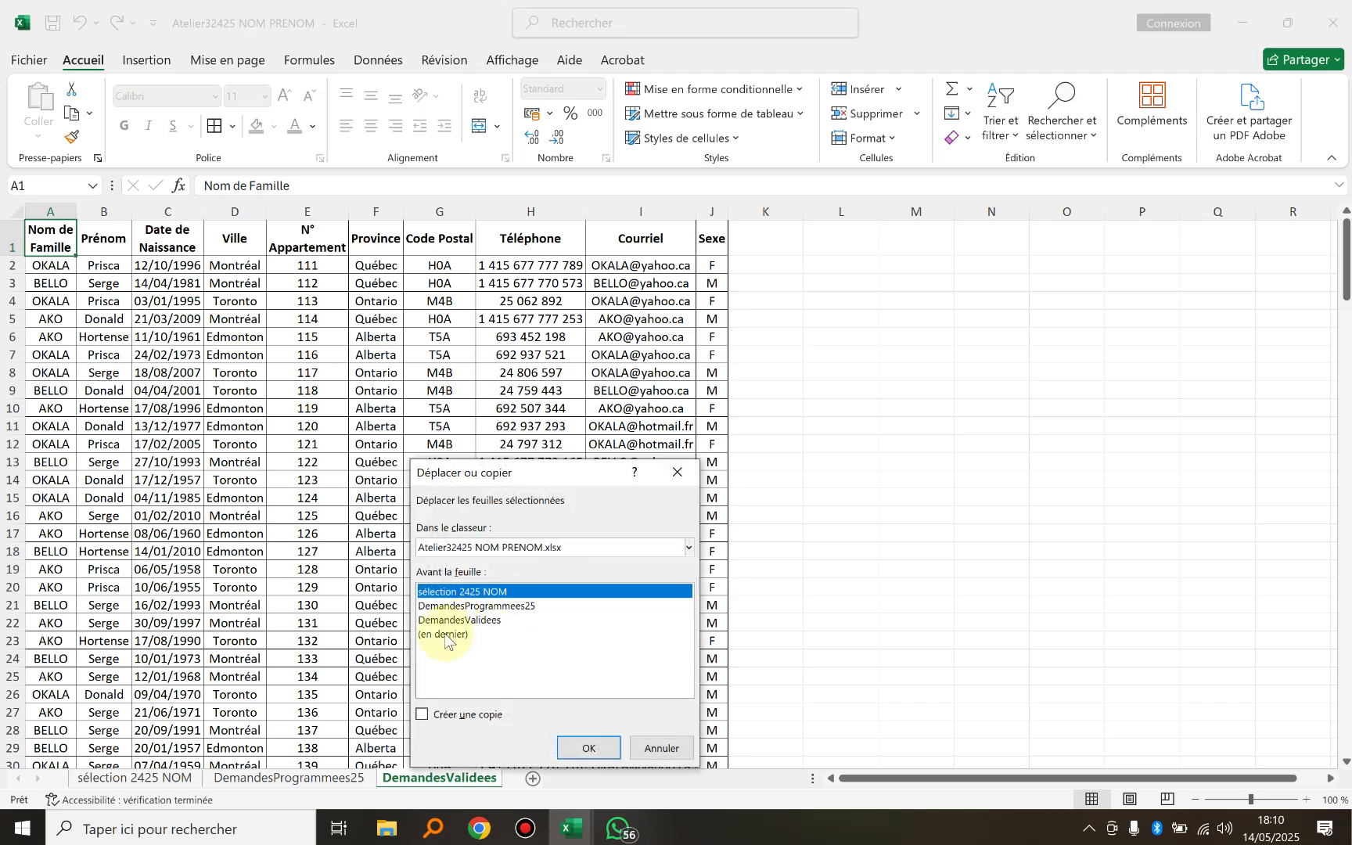
{"action": "left_click", "coordinate": [445, 635]}
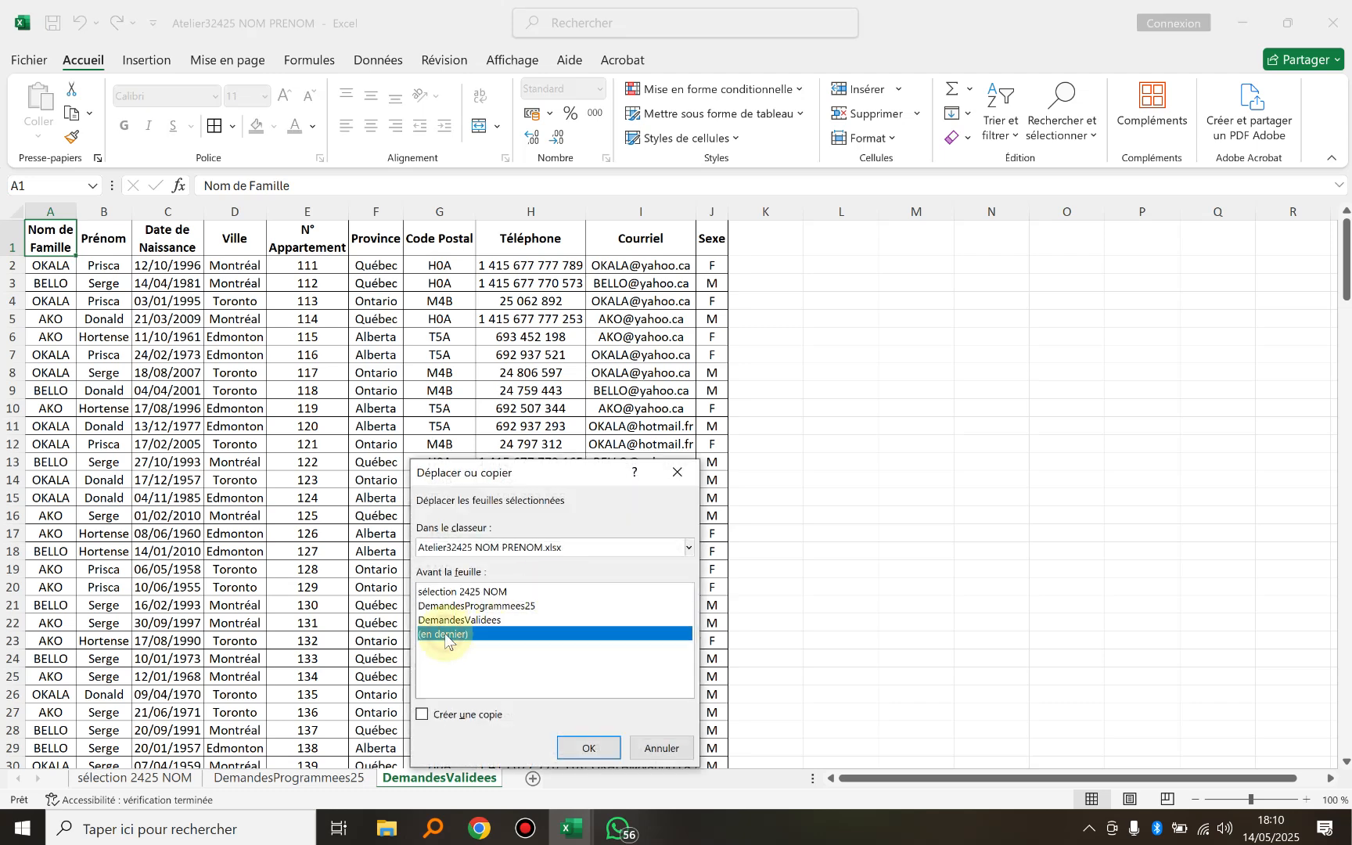
{"action": "left_click", "coordinate": [456, 718]}
{"action": "left_click", "coordinate": [591, 746]}
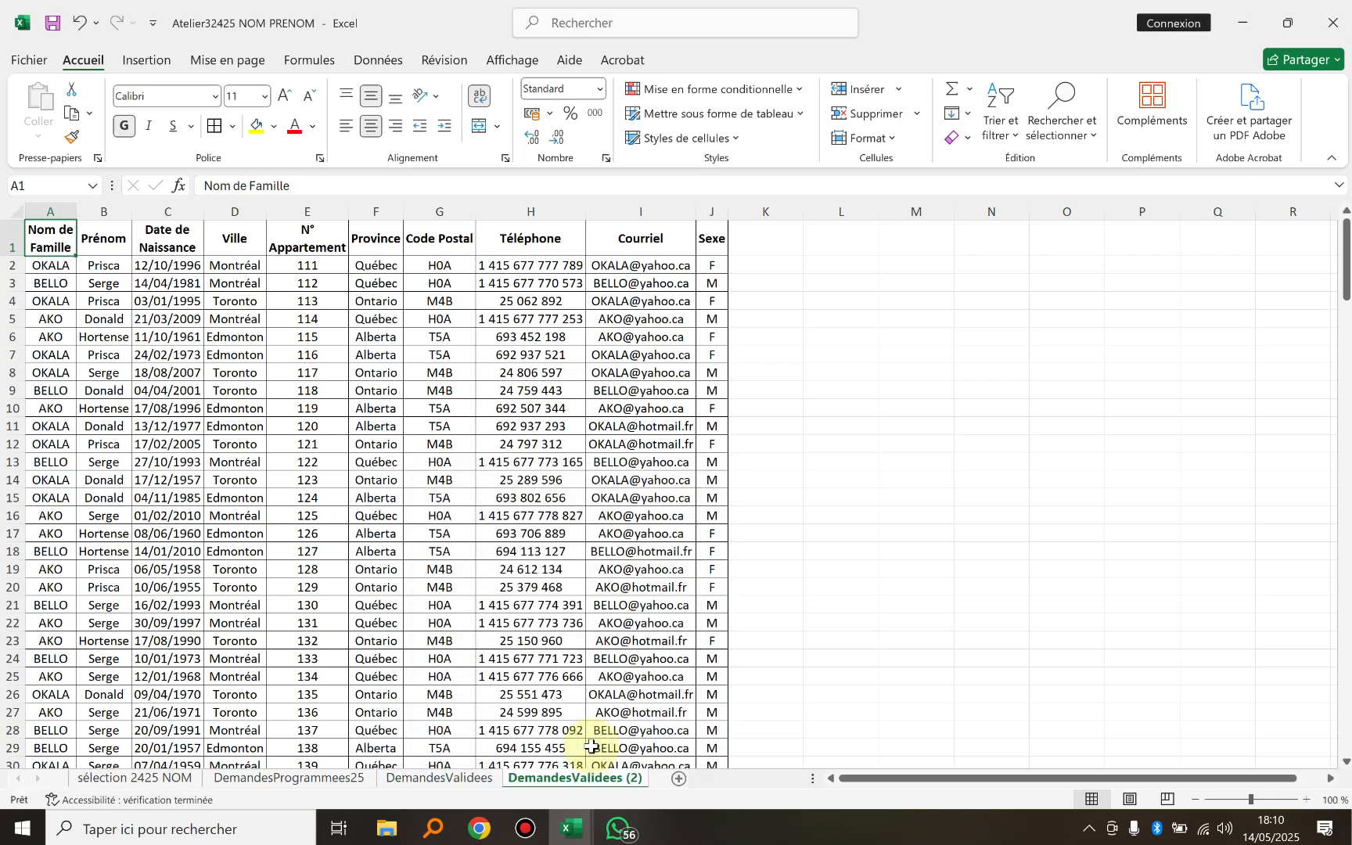
{"action": "left_click", "coordinate": [449, 782]}
{"action": "left_click", "coordinate": [600, 781]}
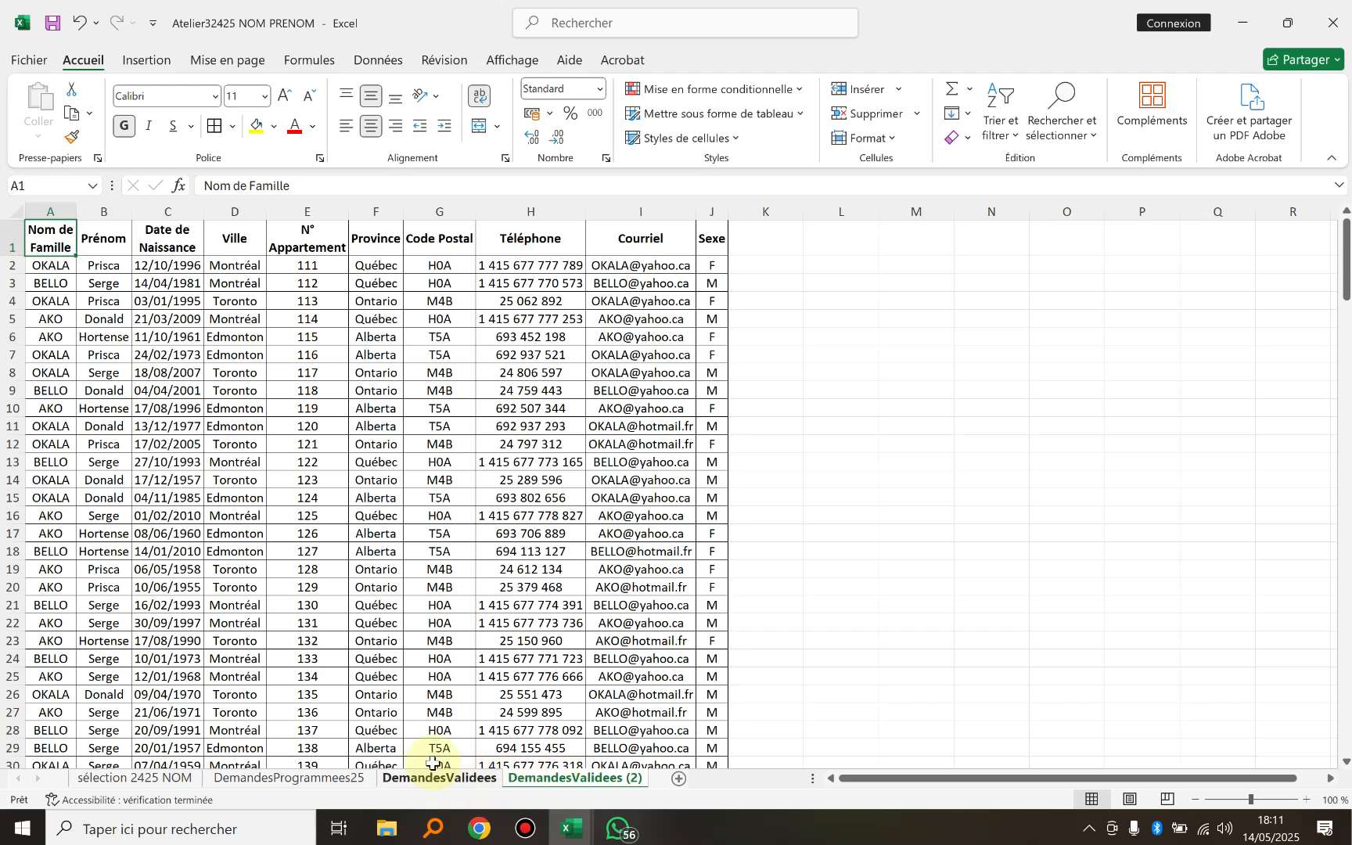
Rename the copied sheet DemandesValidees (2) as Analyse1
{"action": "right_click", "coordinate": [561, 776]}
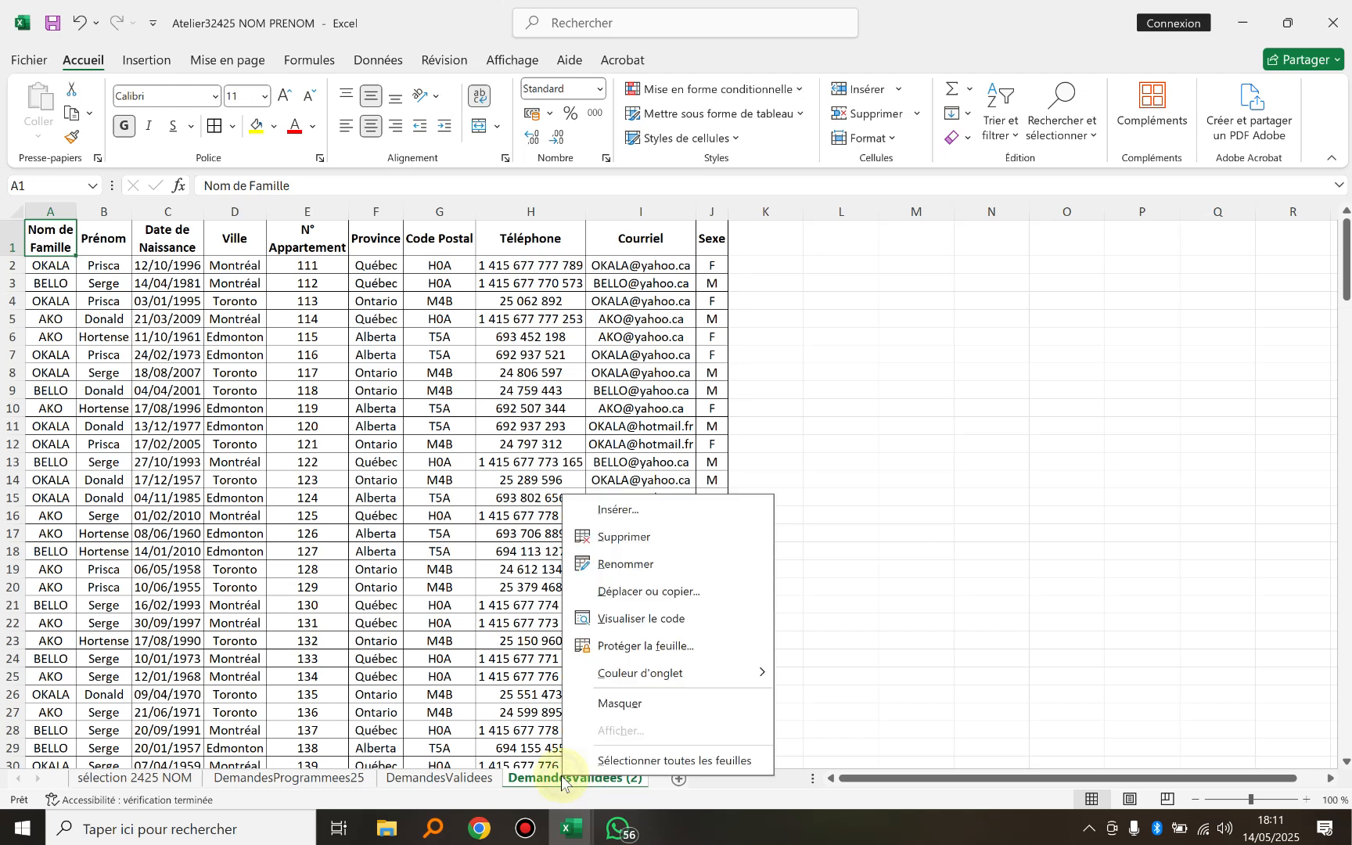
{"action": "left_click", "coordinate": [605, 560]}
{"action": "type", "text": "A"}
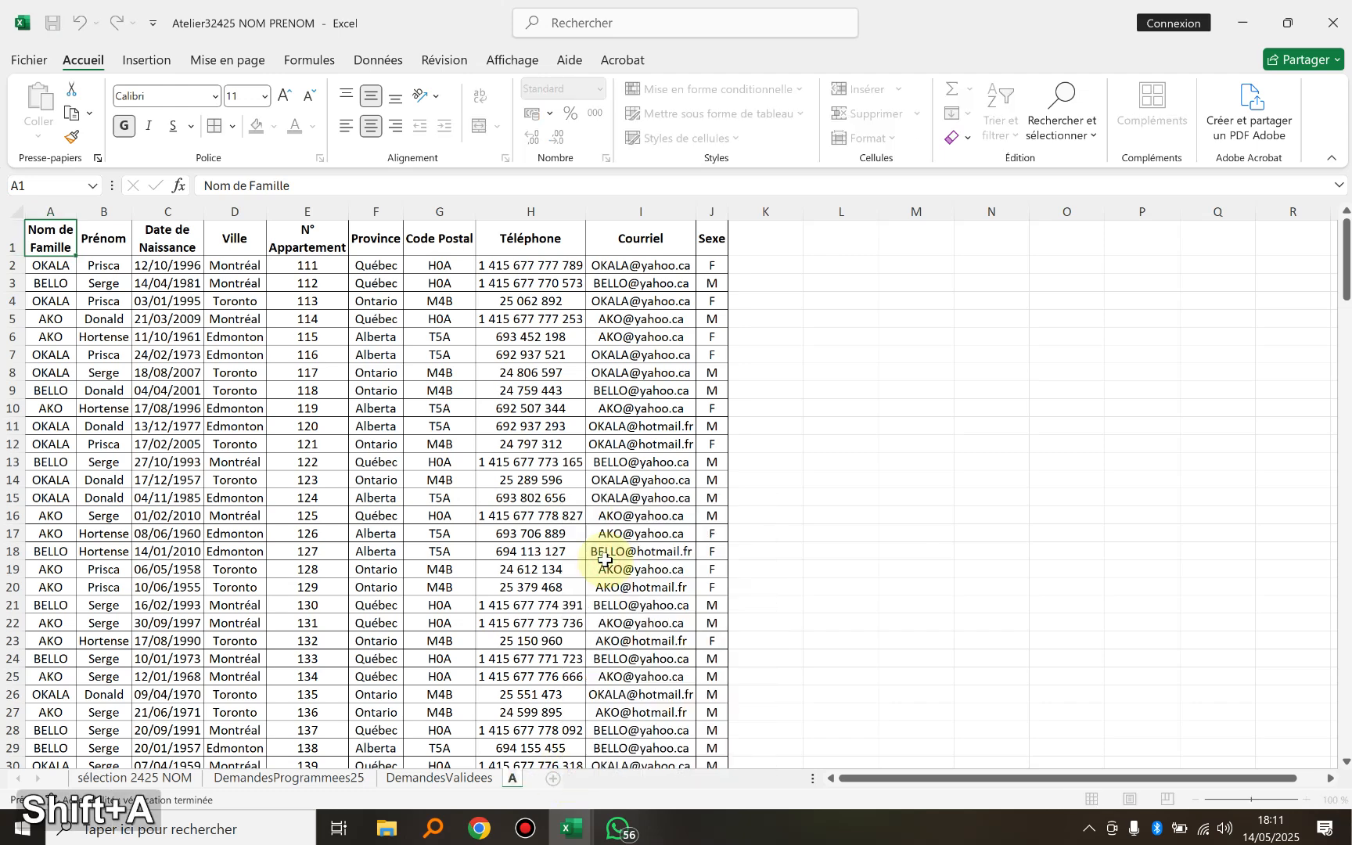
{"action": "type", "text": "nalyse1"}
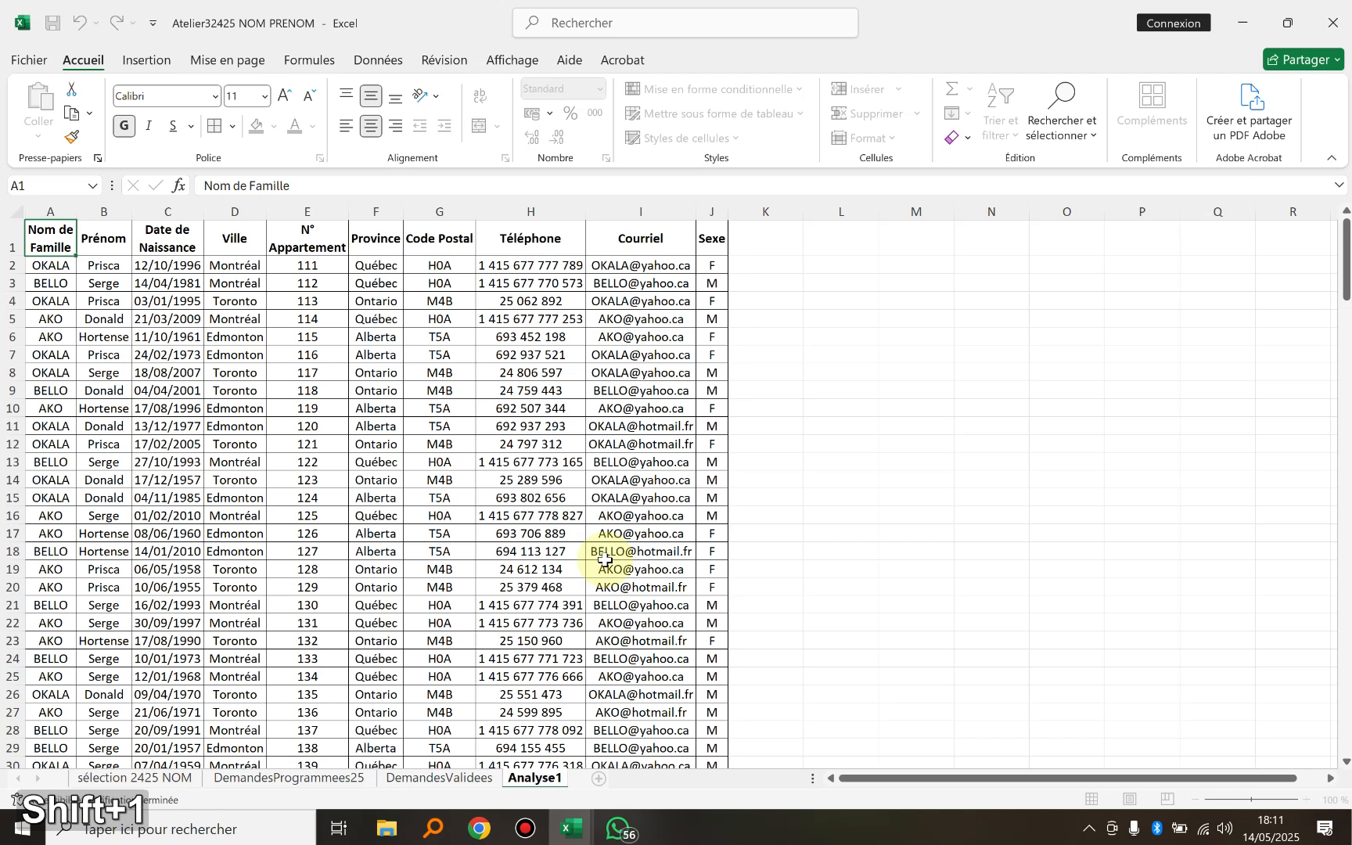
{"action": "key", "text": "Return"}
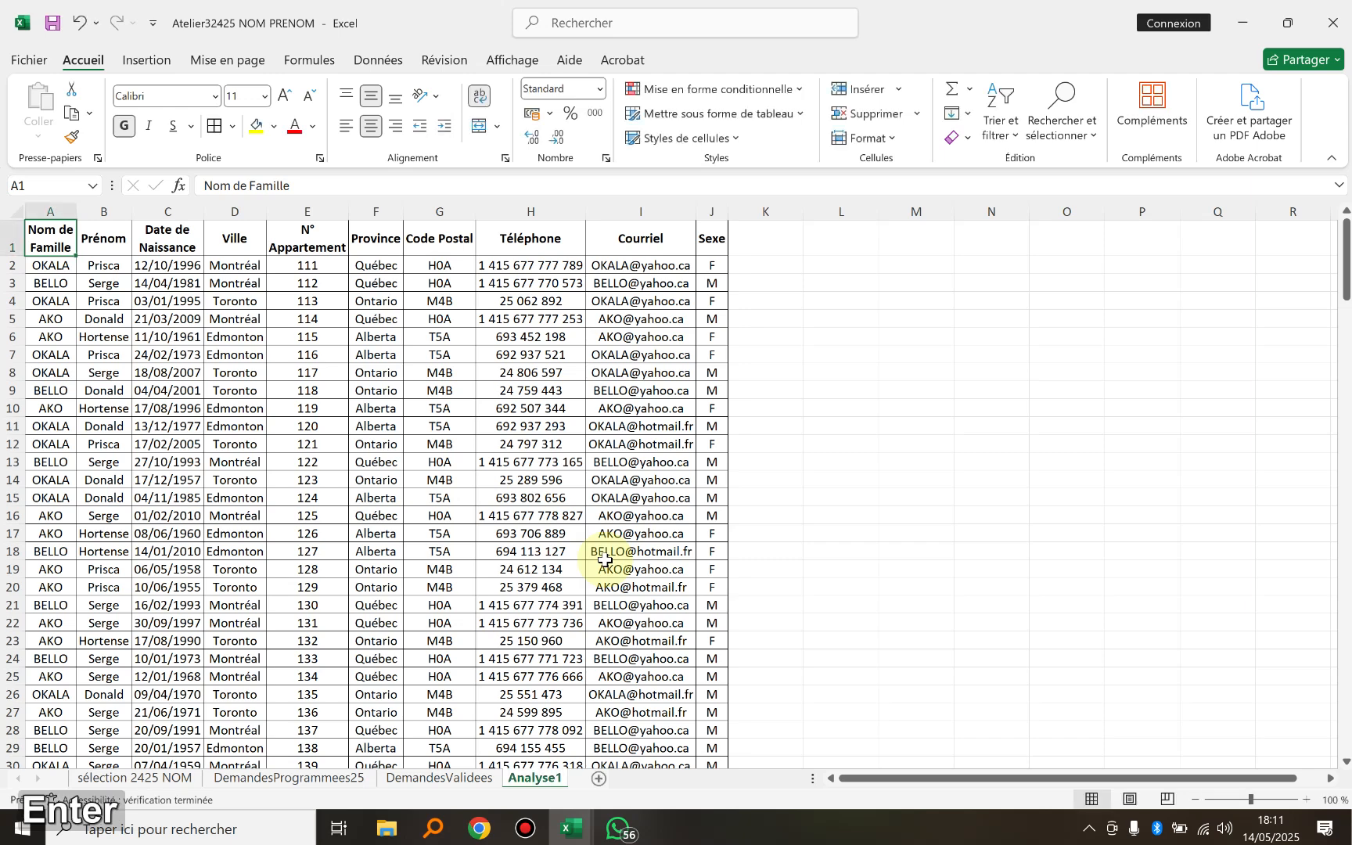
Copy the Analyse1 sheet to the end of the workbook and rename the copy as Analyse2
{"action": "right_click", "coordinate": [535, 775]}
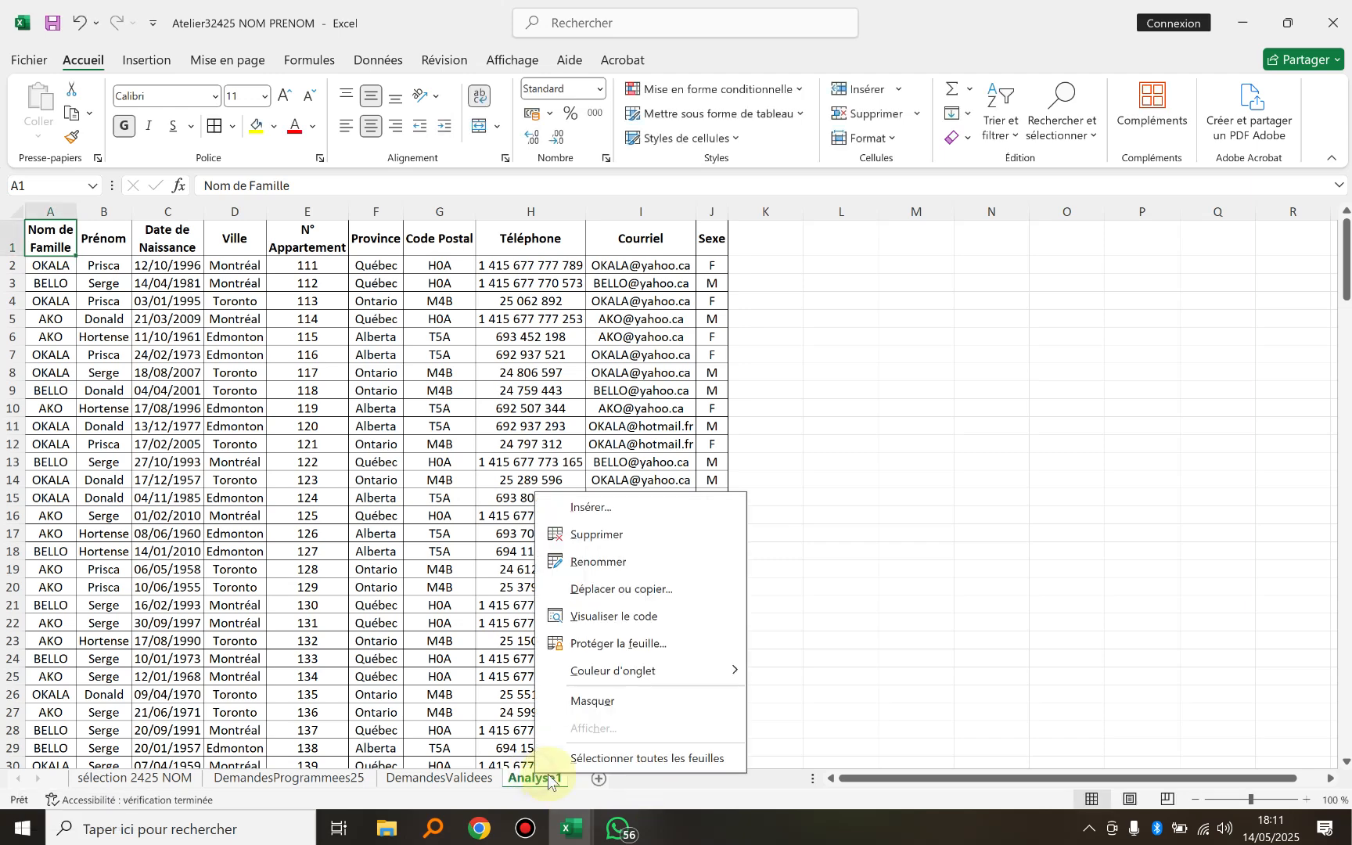
{"action": "left_click", "coordinate": [594, 588]}
{"action": "left_click", "coordinate": [483, 639]}
{"action": "left_click", "coordinate": [501, 705]}
{"action": "left_click", "coordinate": [628, 739]}
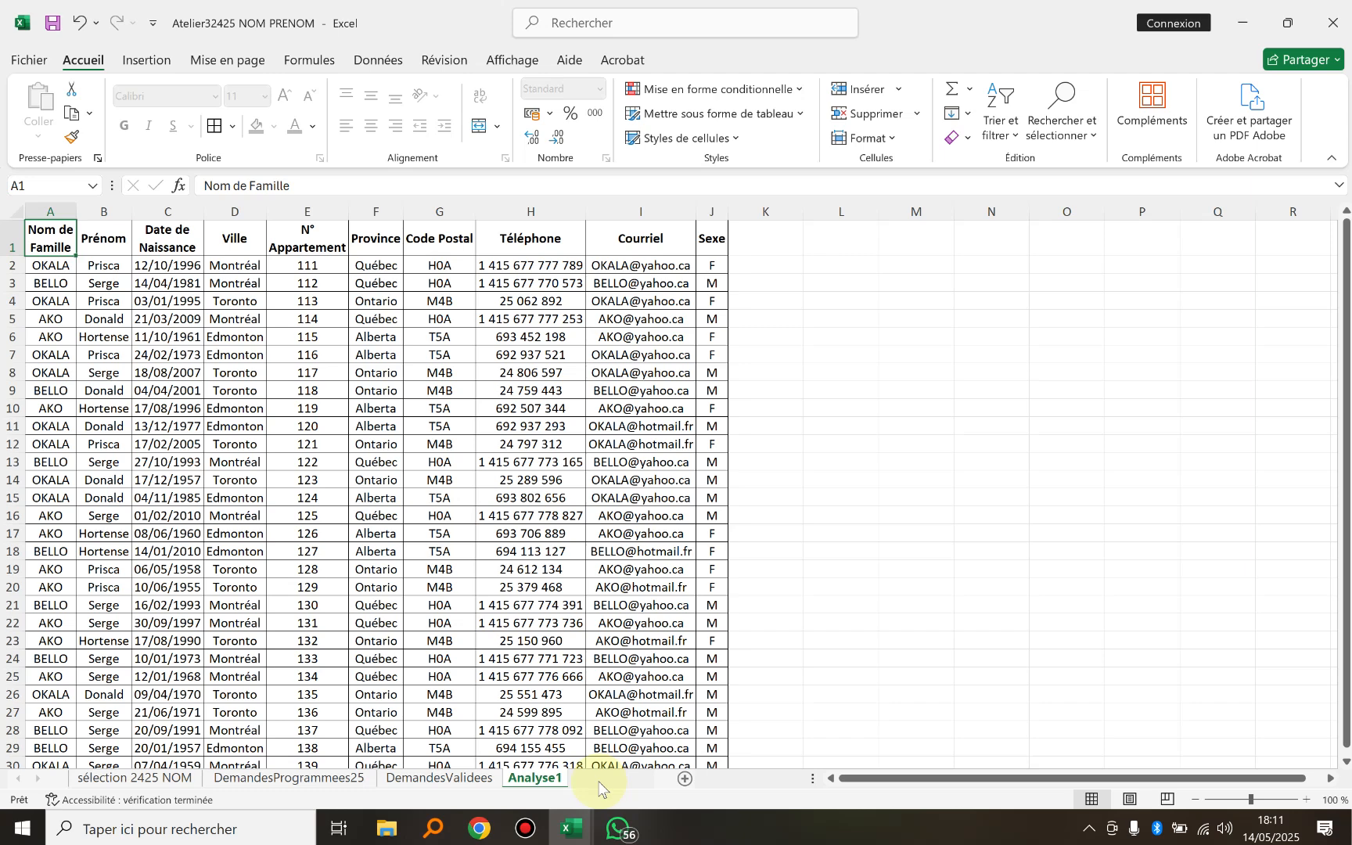
{"action": "double_click", "coordinate": [607, 779]}
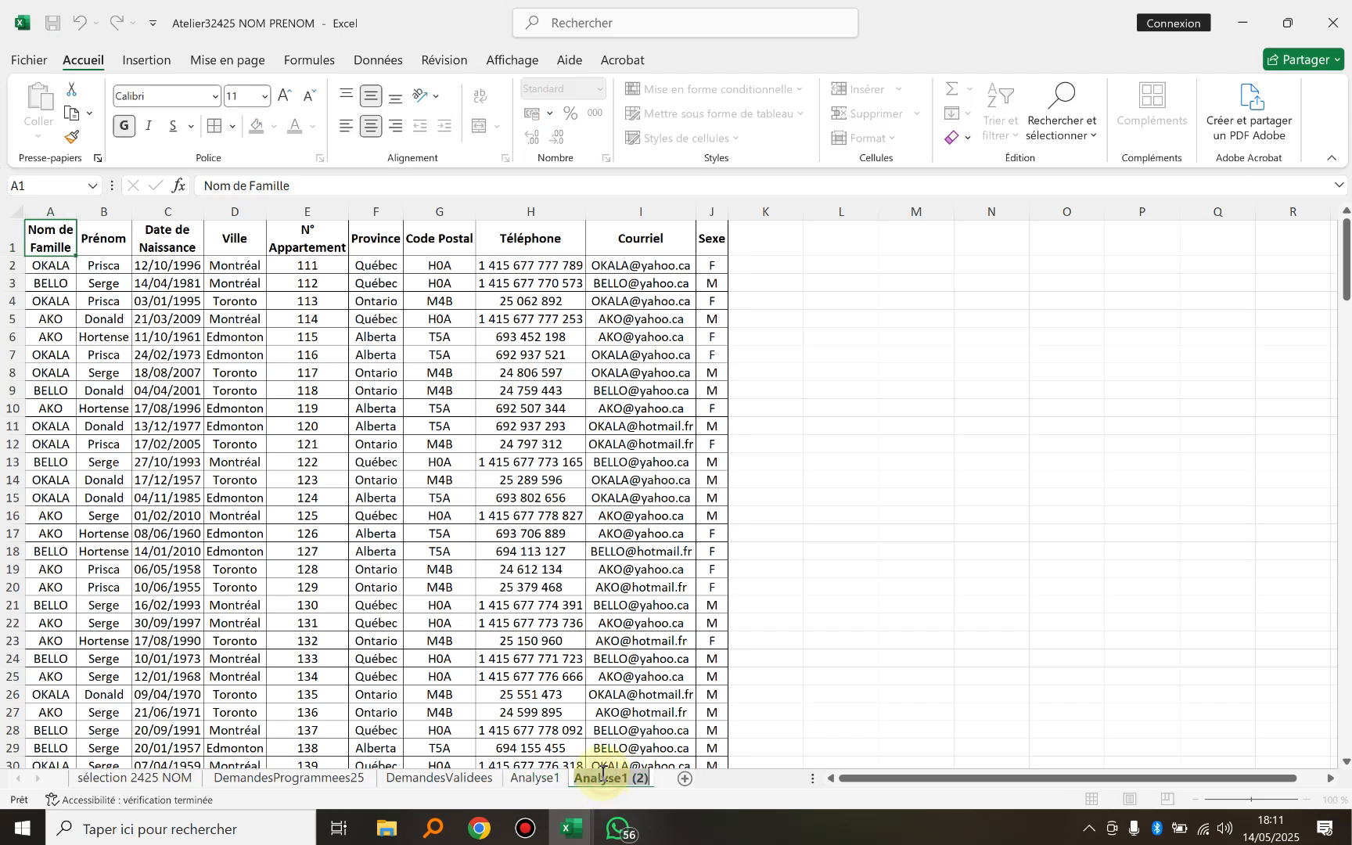
{"action": "type", "text": "Analyse2"}
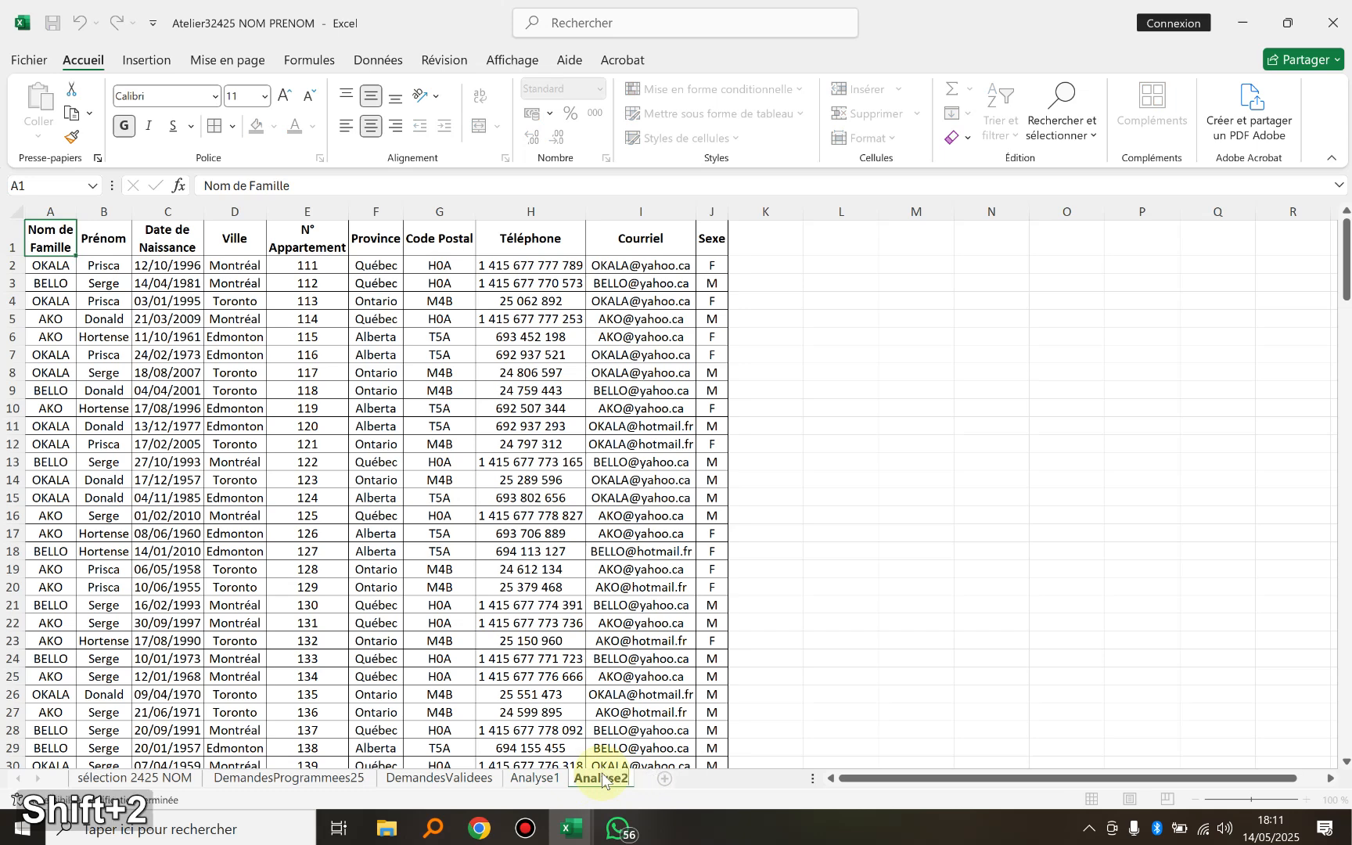
{"action": "key", "text": "Return"}
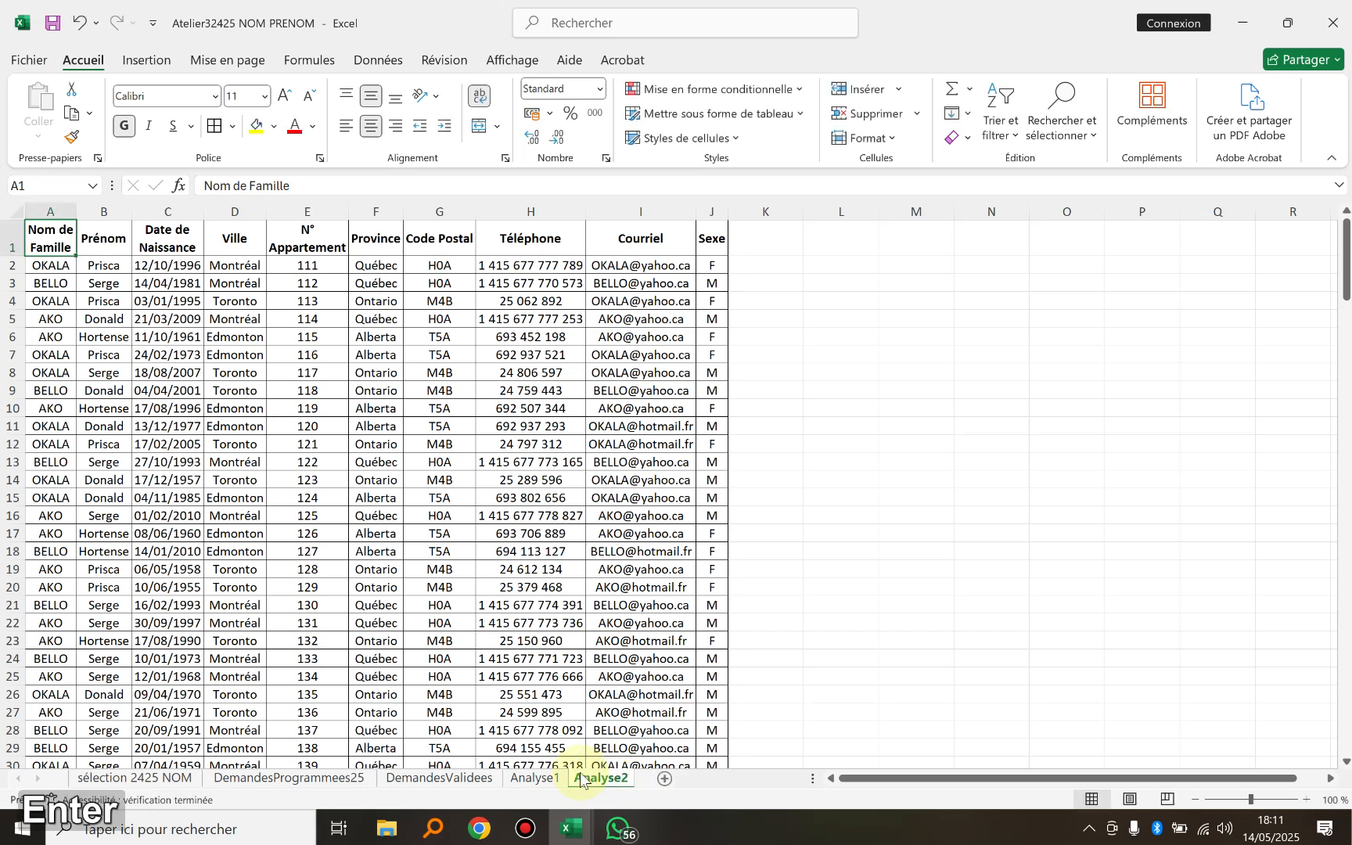
Copy the Analyse2 sheet to the end of the workbook and rename the copy as Analyse3
{"action": "right_click", "coordinate": [607, 779]}
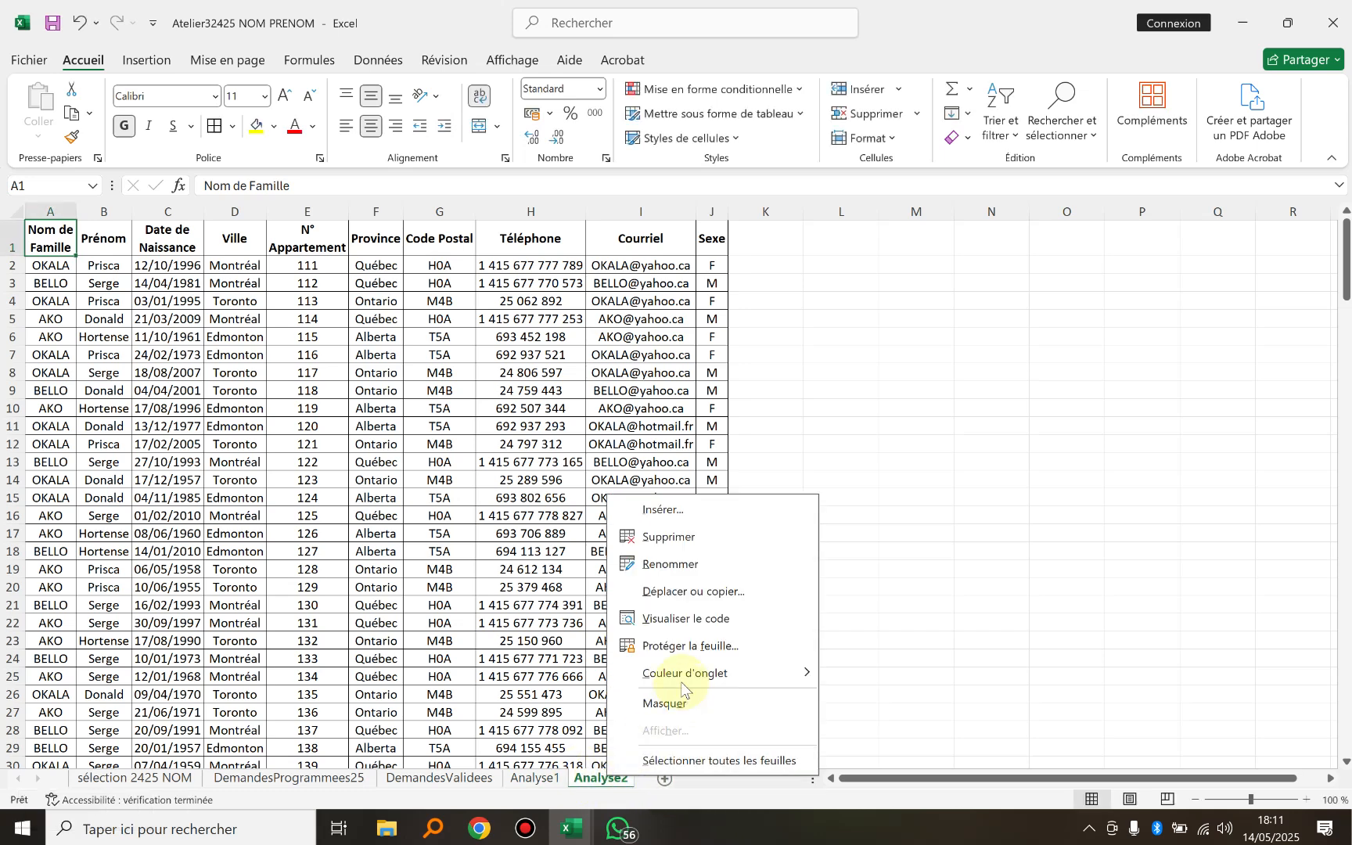
{"action": "left_click", "coordinate": [670, 593]}
{"action": "left_click", "coordinate": [552, 660]}
{"action": "left_click", "coordinate": [596, 712]}
{"action": "left_click", "coordinate": [714, 746]}
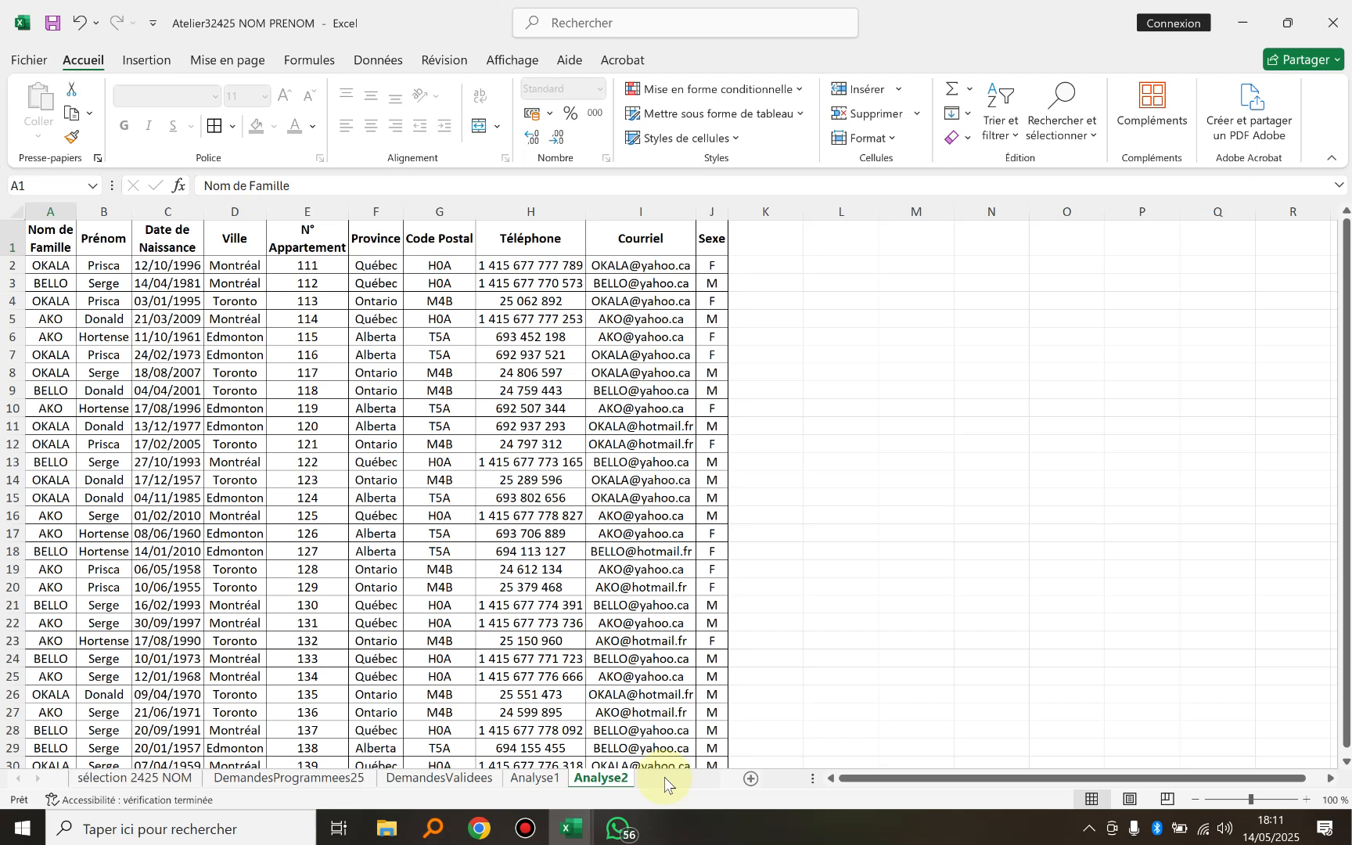
{"action": "double_click", "coordinate": [664, 778]}
{"action": "type", "text": "Analyse3"}
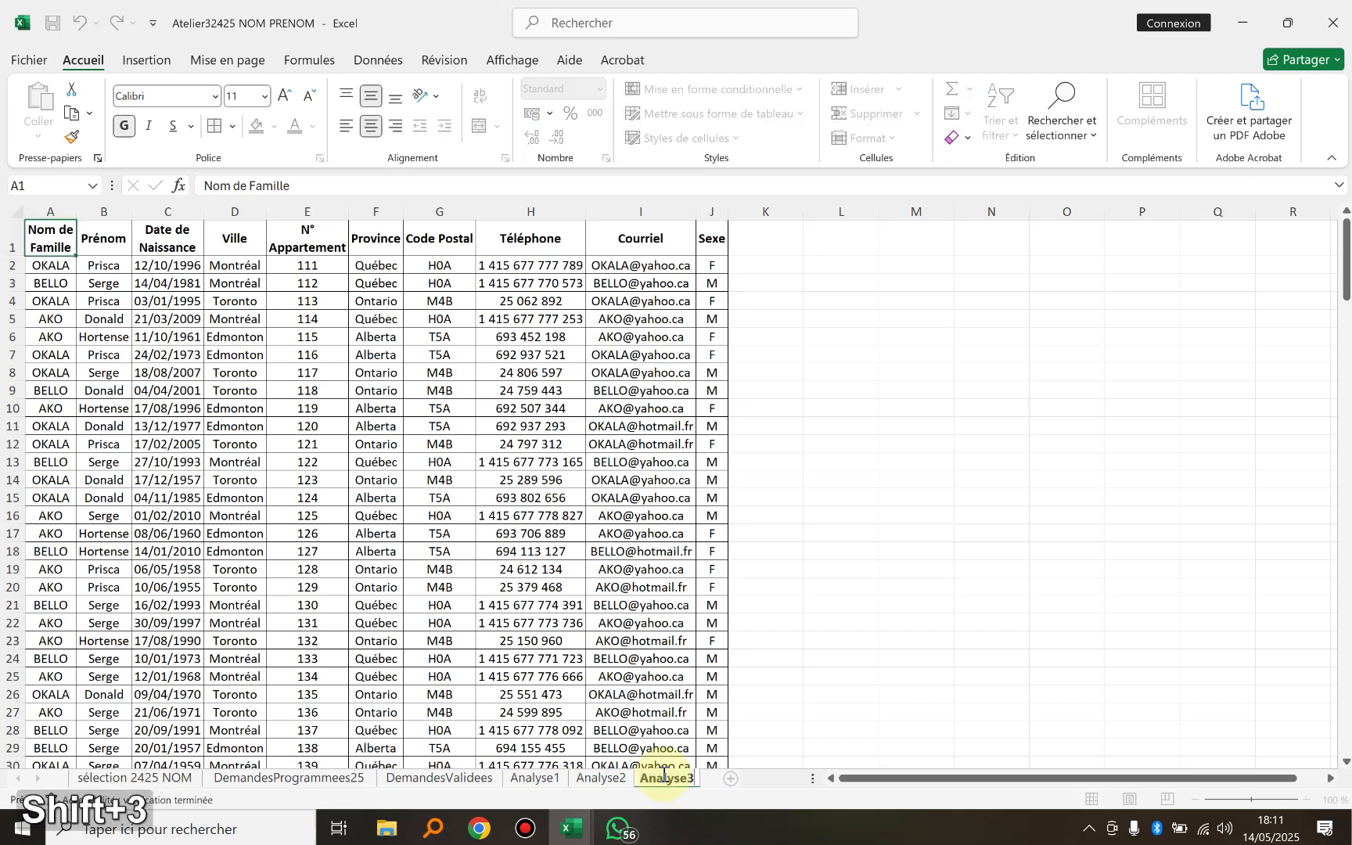
{"action": "key", "text": "Return"}
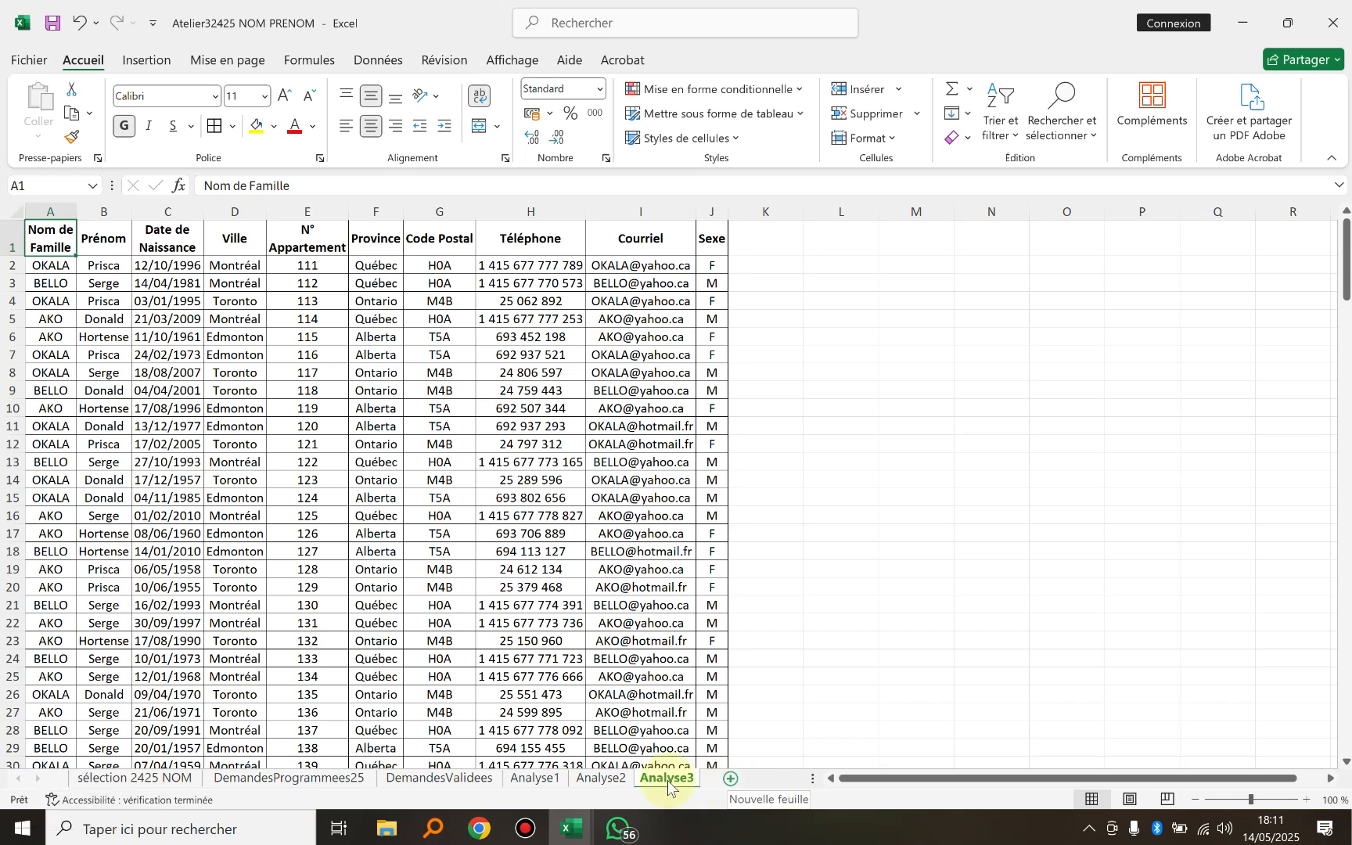
Copy the Analyse3 sheet to the end of the workbook and rename the copy as Analyse4
{"action": "right_click", "coordinate": [667, 779]}
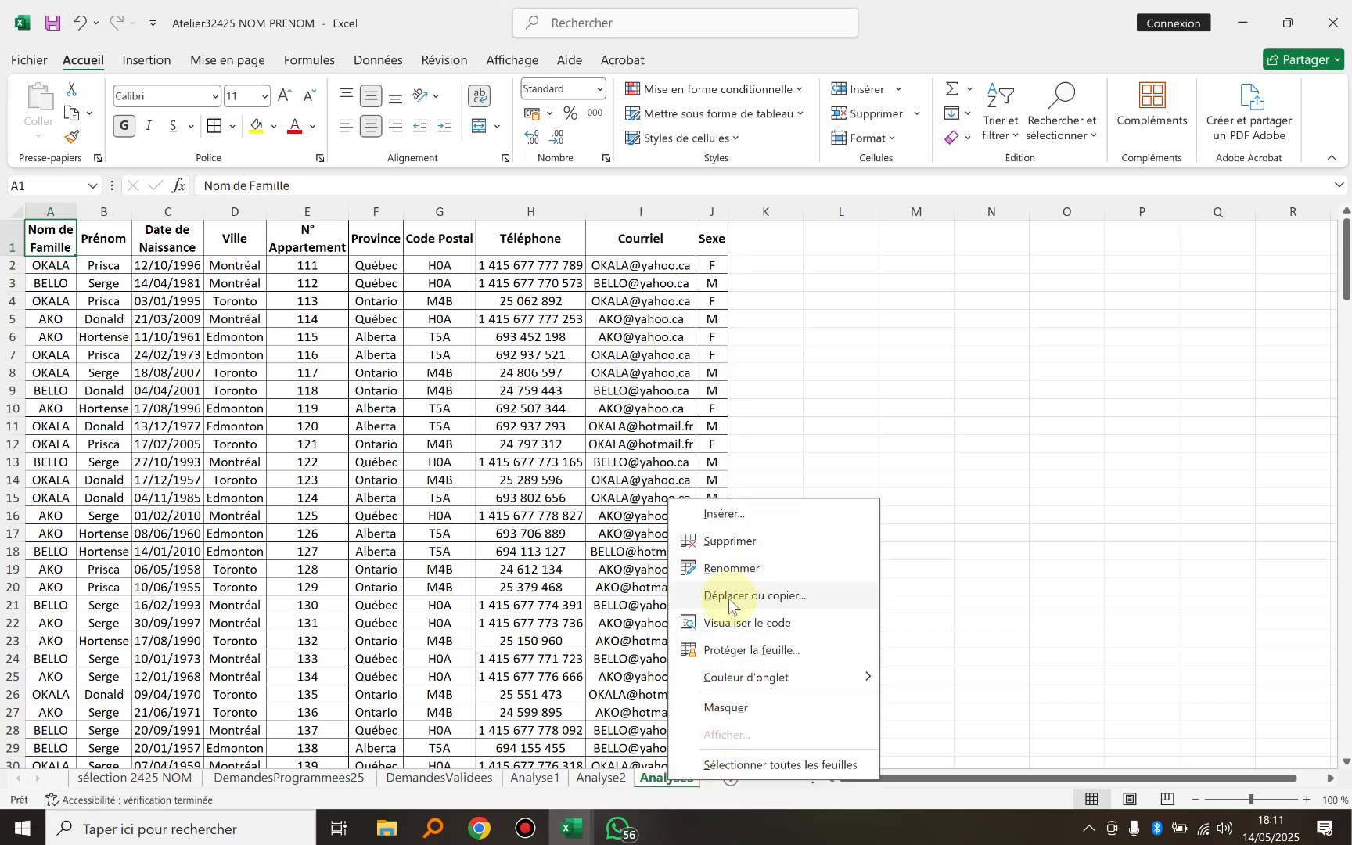
{"action": "left_click", "coordinate": [730, 601]}
{"action": "left_click", "coordinate": [613, 682]}
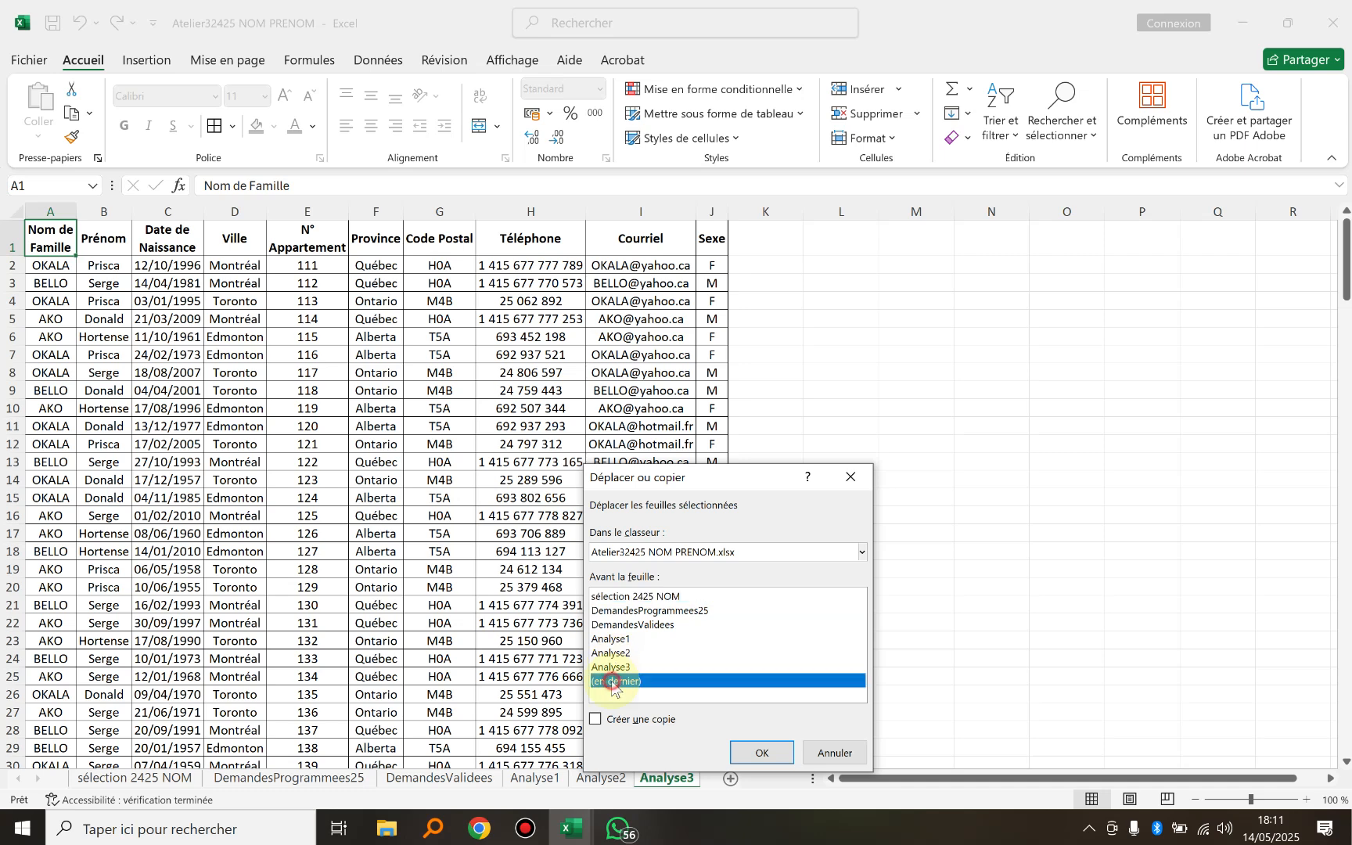
{"action": "left_click", "coordinate": [660, 720]}
{"action": "left_click", "coordinate": [765, 751]}
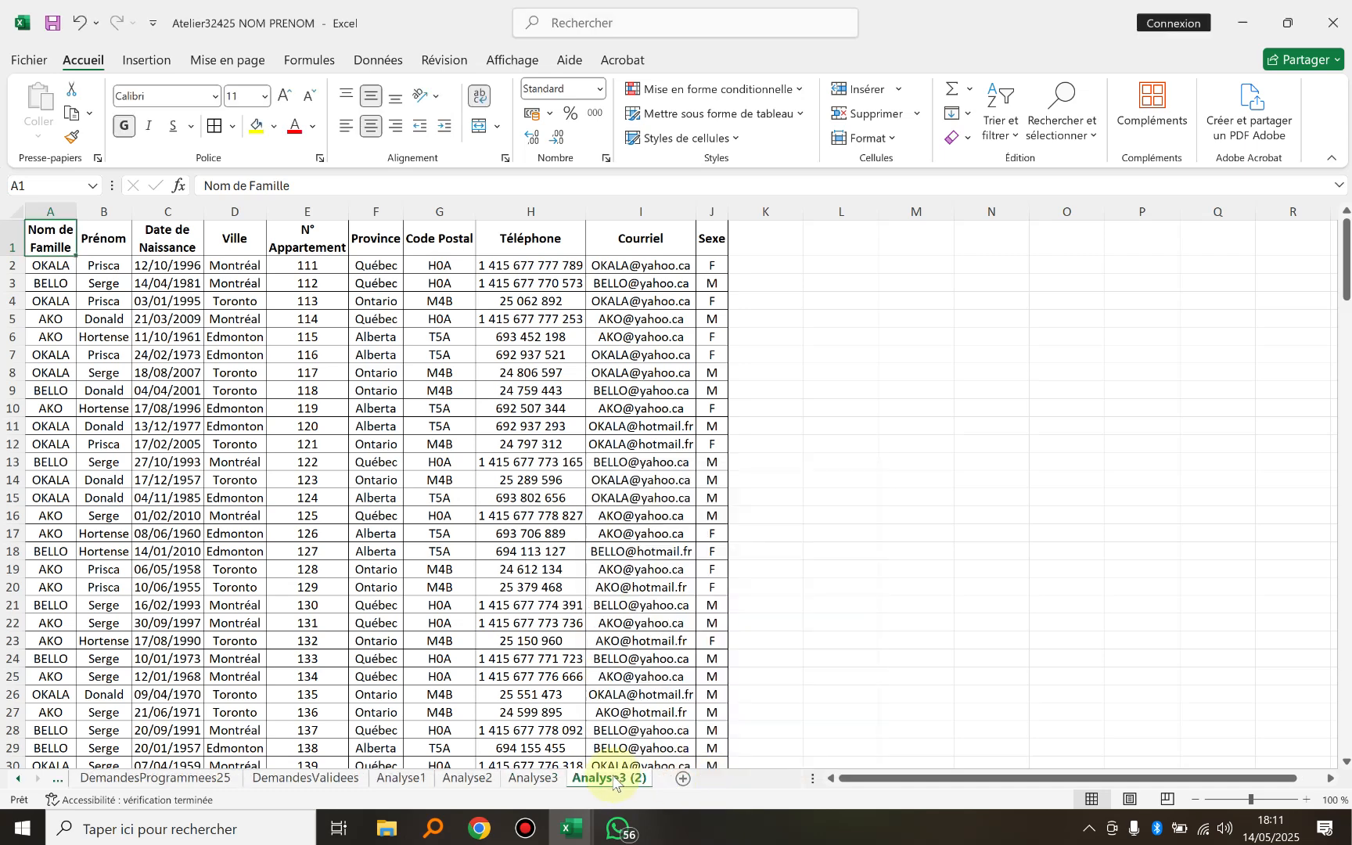
{"action": "double_click", "coordinate": [613, 778]}
{"action": "type", "text": "Analyse4"}
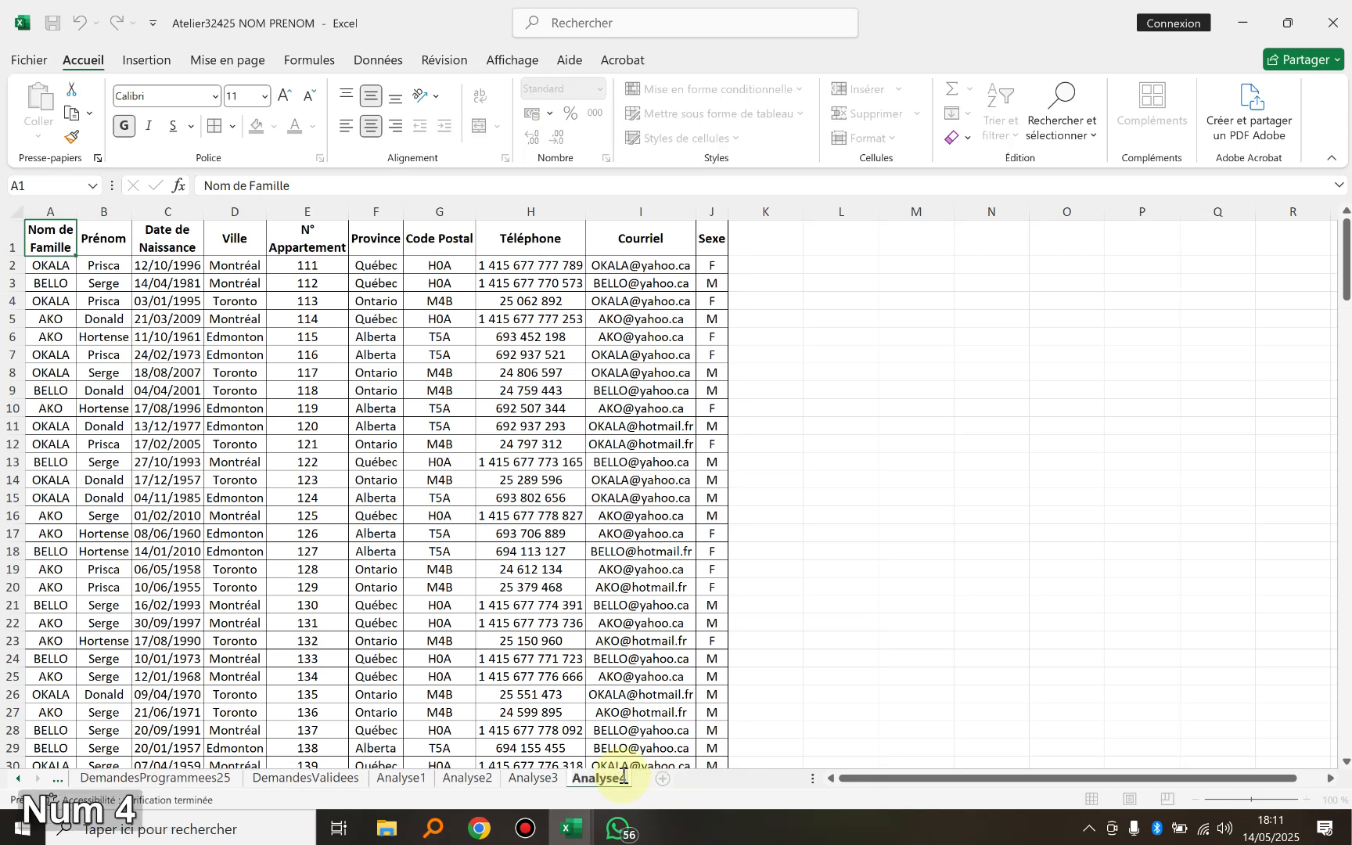
{"action": "key", "text": "Return"}
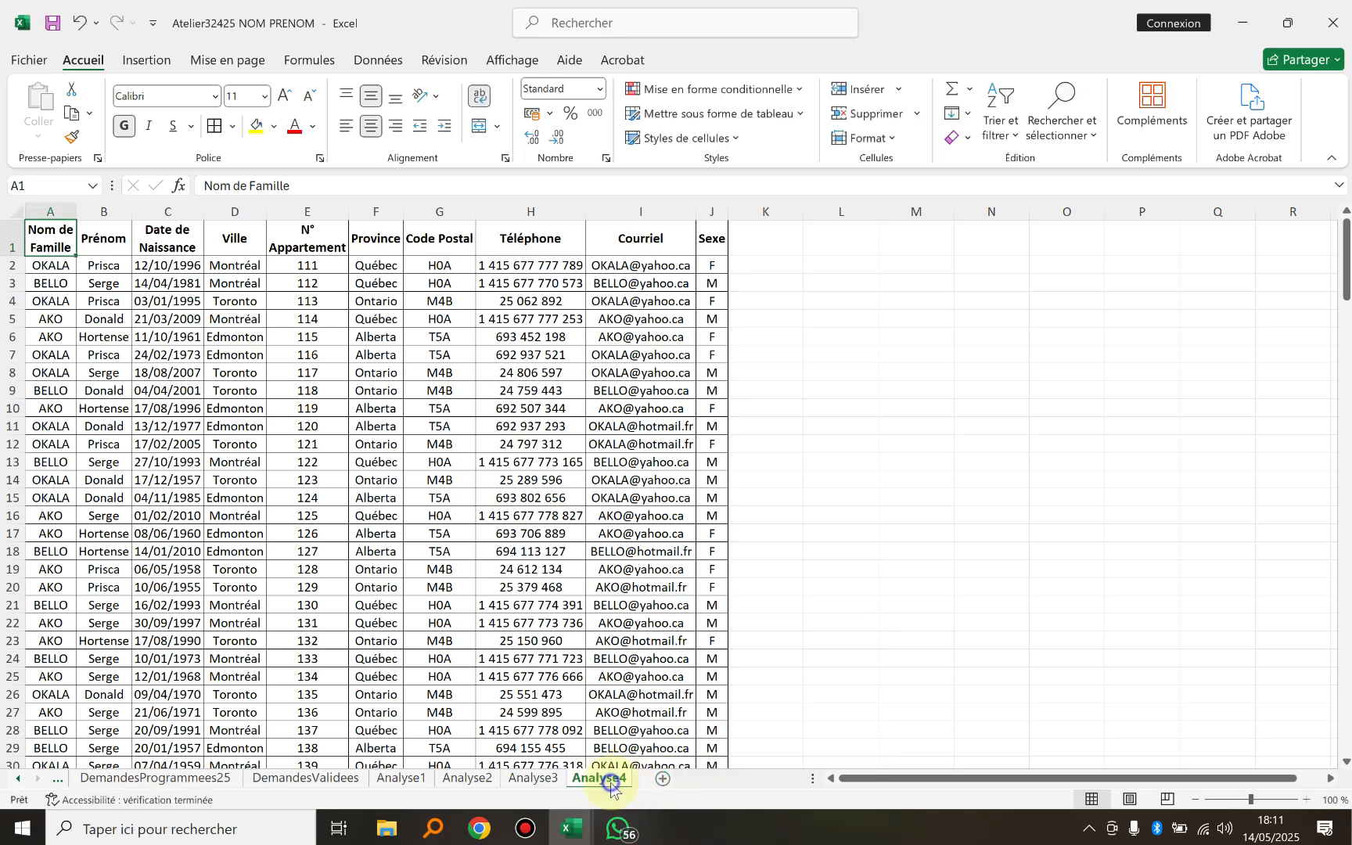
Copy the Analyse4 sheet to the end of the workbook and rename the copy as Analyse5
{"action": "right_click", "coordinate": [610, 783]}
{"action": "left_click", "coordinate": [662, 598]}
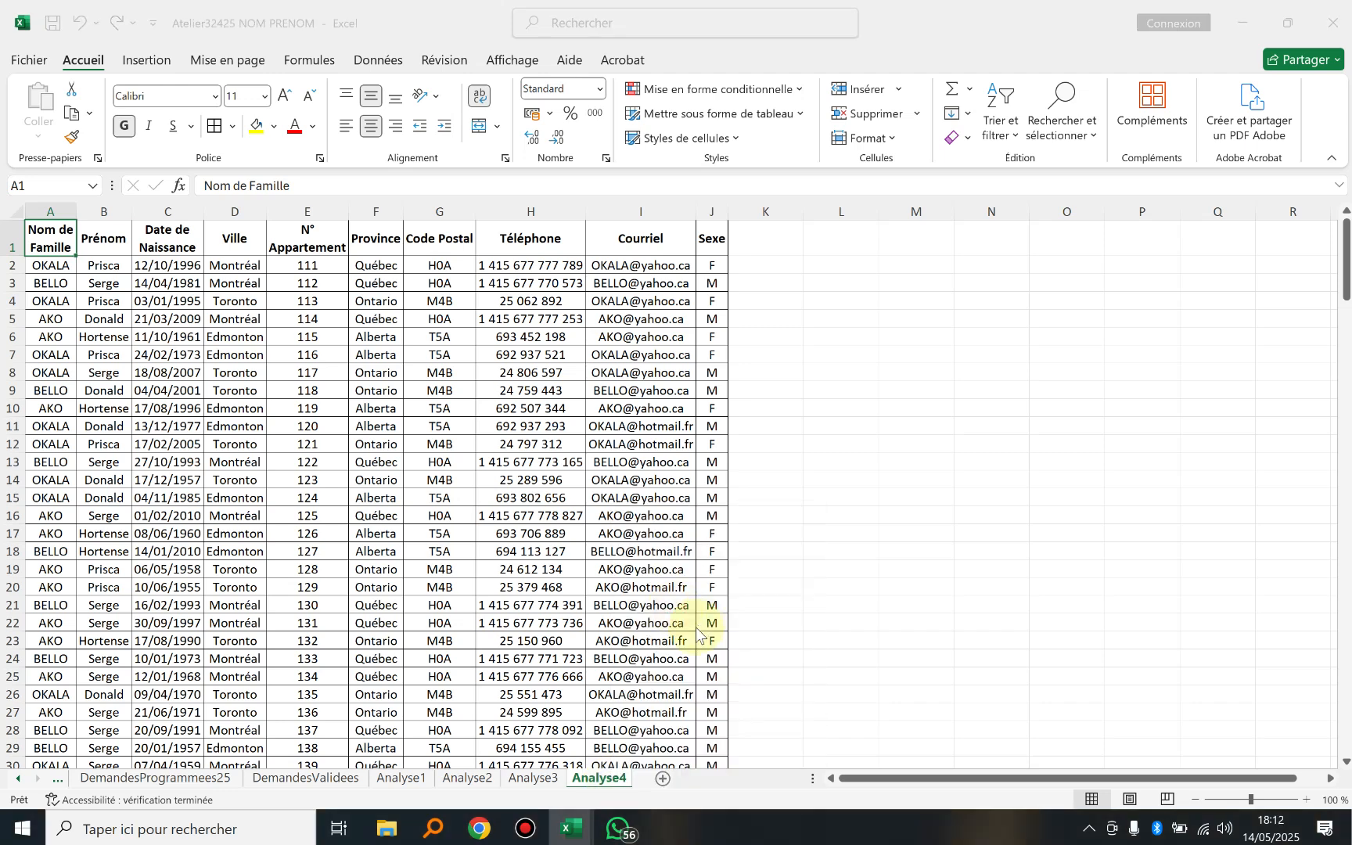
{"action": "left_click", "coordinate": [564, 704]}
{"action": "left_click", "coordinate": [575, 728]}
{"action": "left_click", "coordinate": [705, 765]}
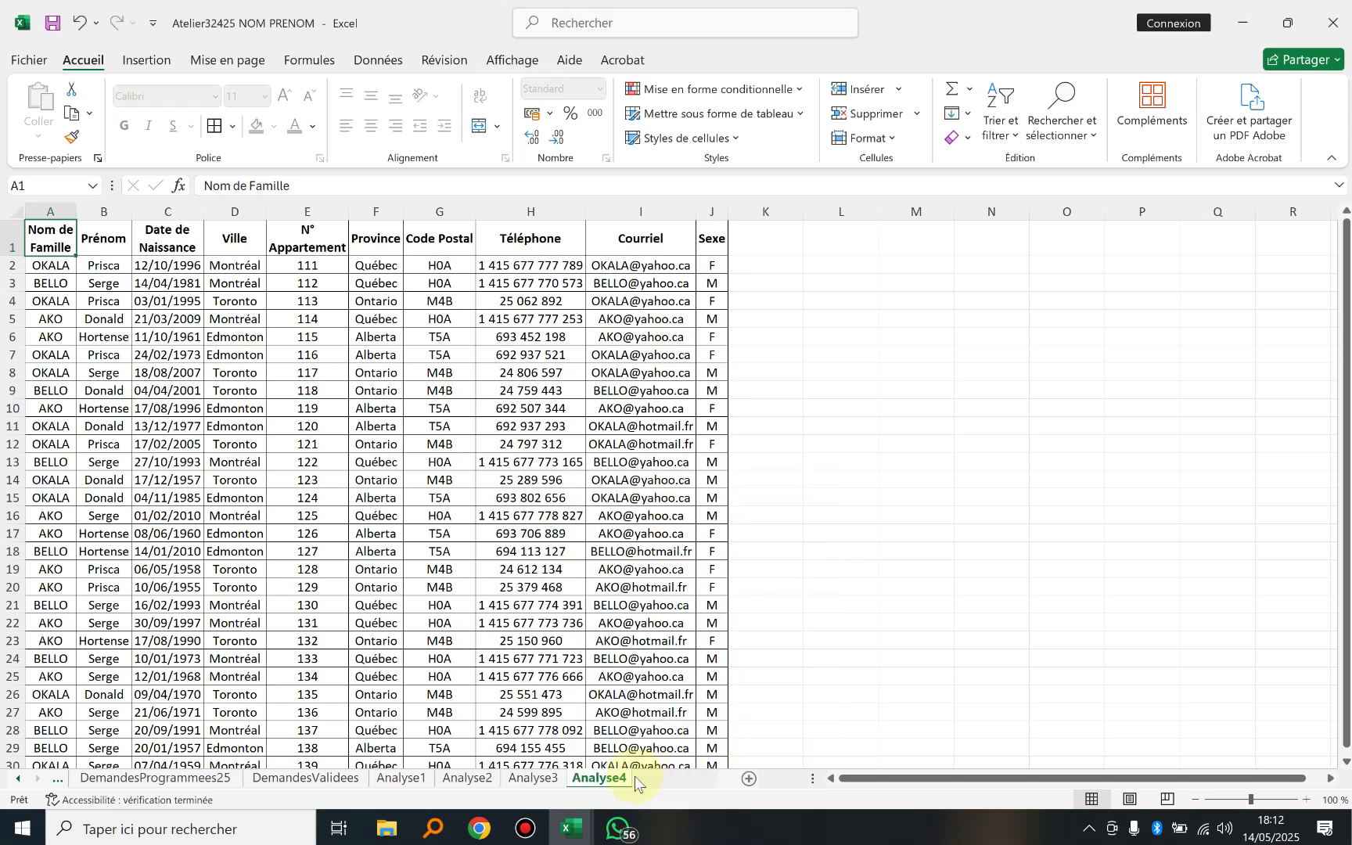
{"action": "double_click", "coordinate": [674, 778]}
{"action": "type", "text": "Analyse5"}
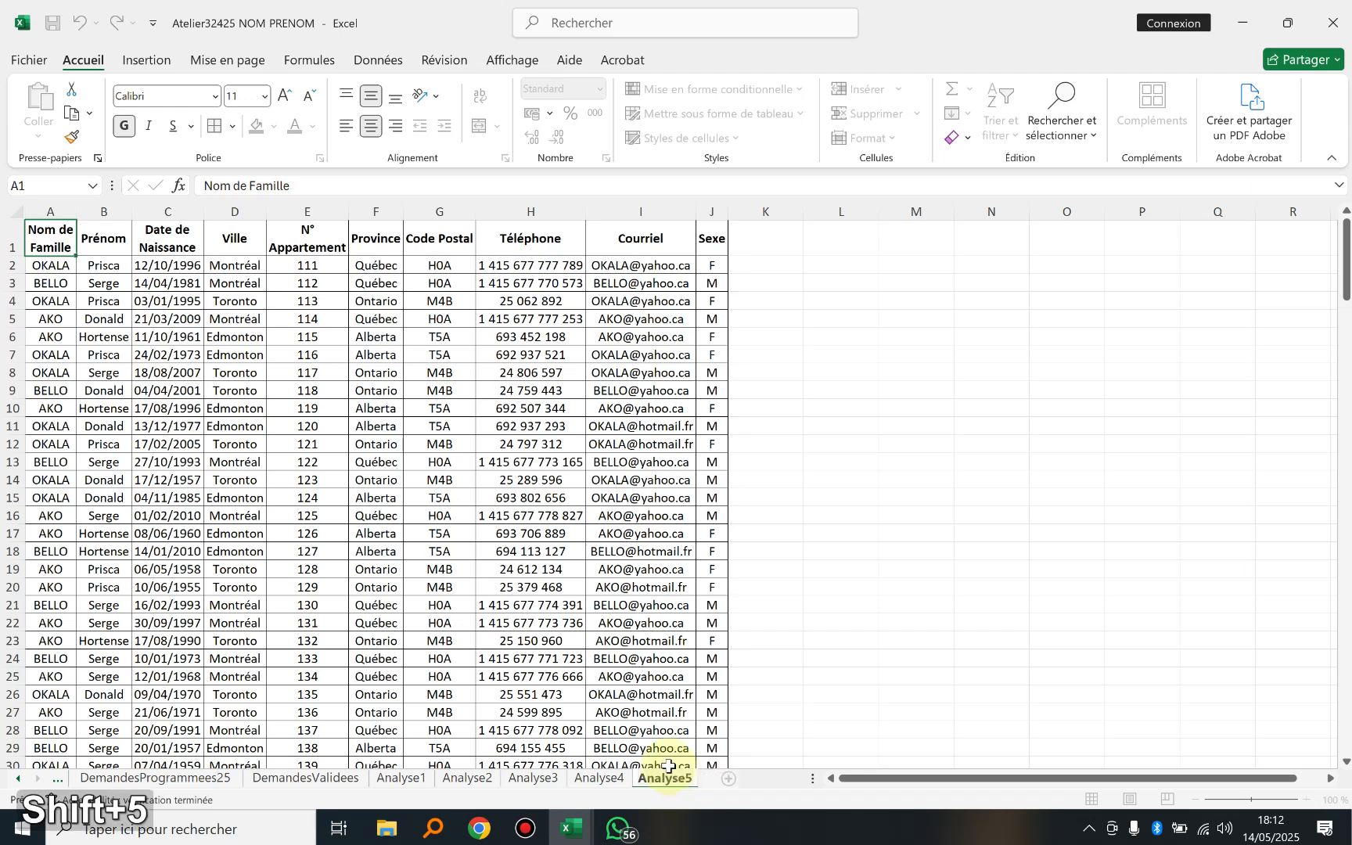
{"action": "key", "text": "Return"}
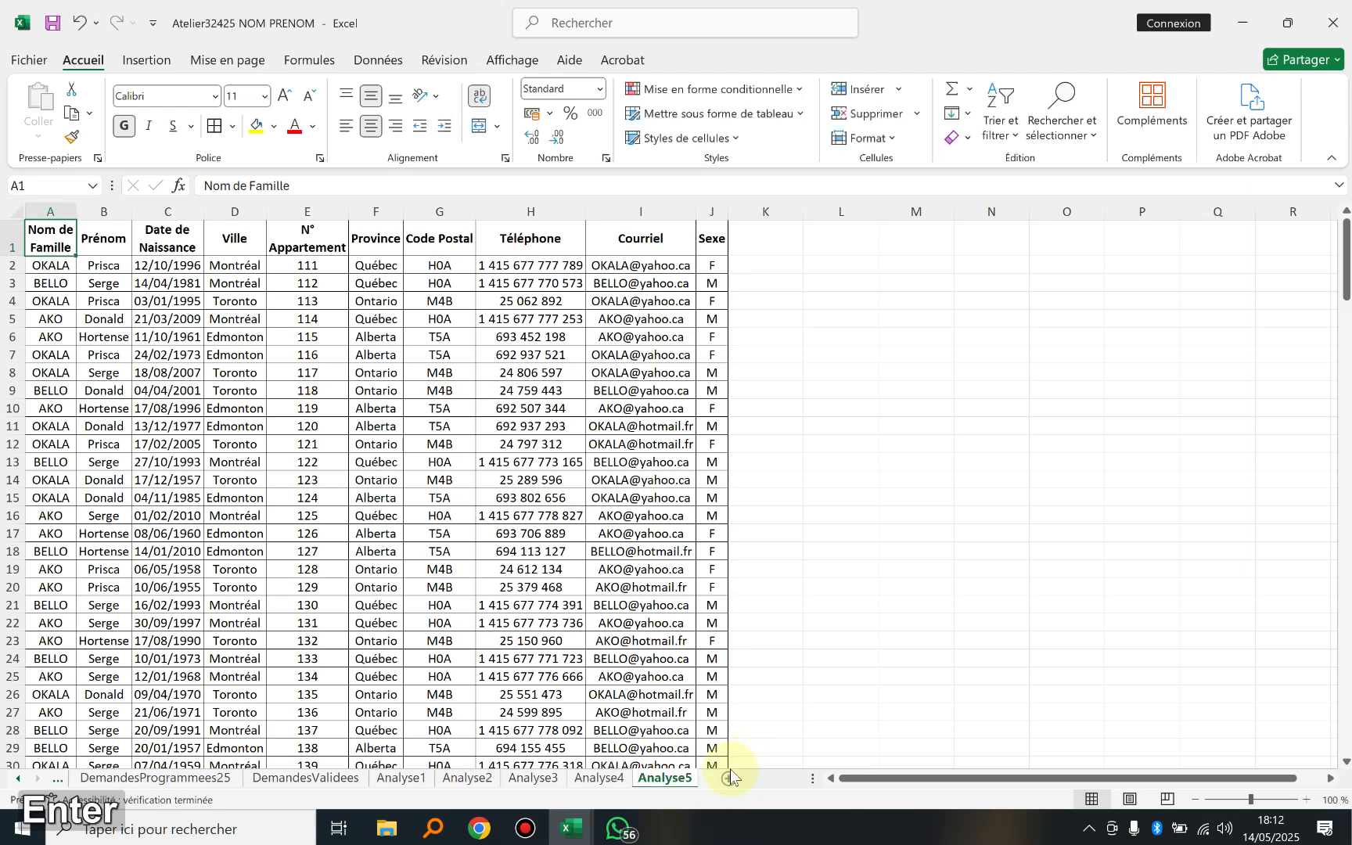
Copy the Analyse5 sheet to the end of the workbook and rename the copy as Analyse6
{"action": "right_click", "coordinate": [681, 783]}
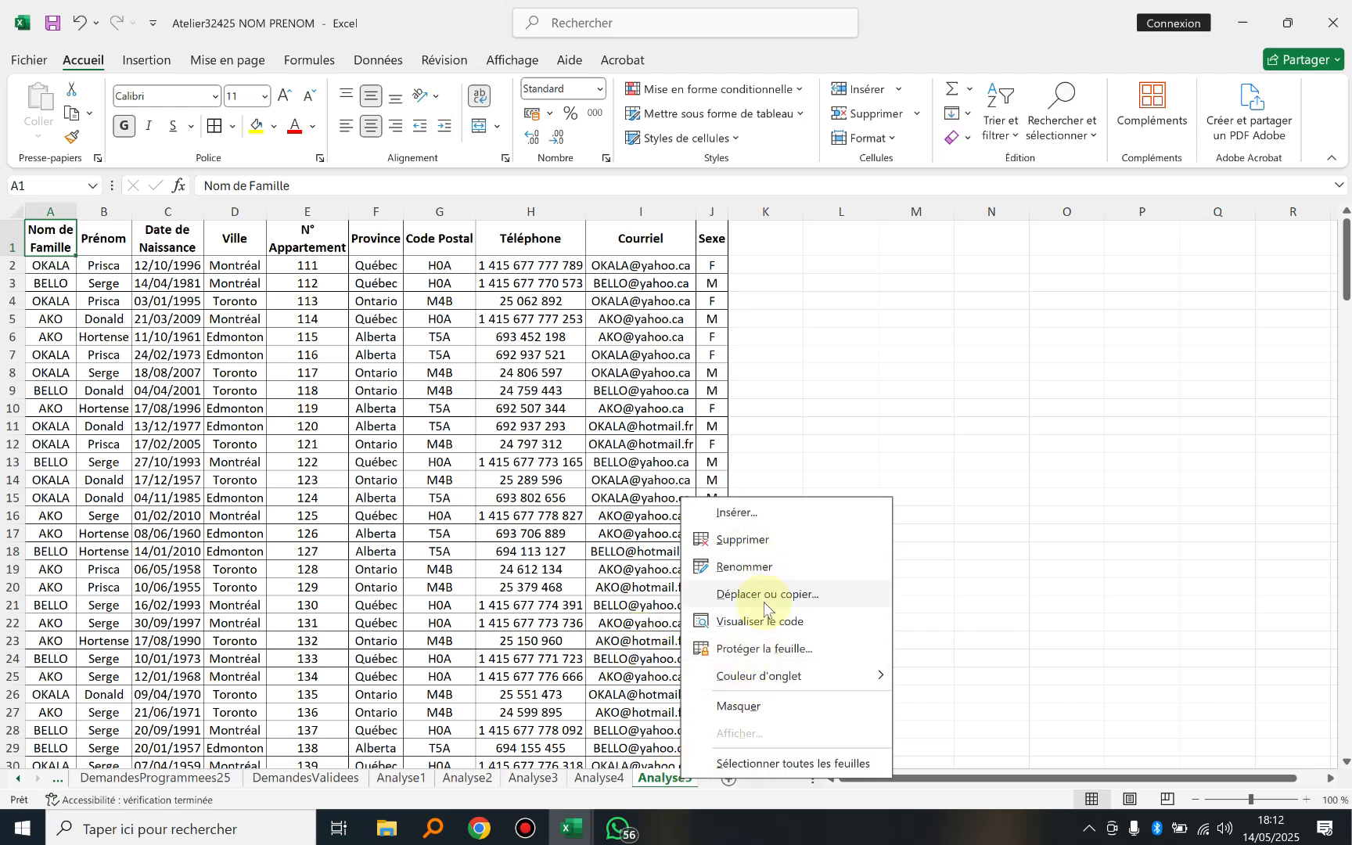
{"action": "left_click", "coordinate": [765, 597]}
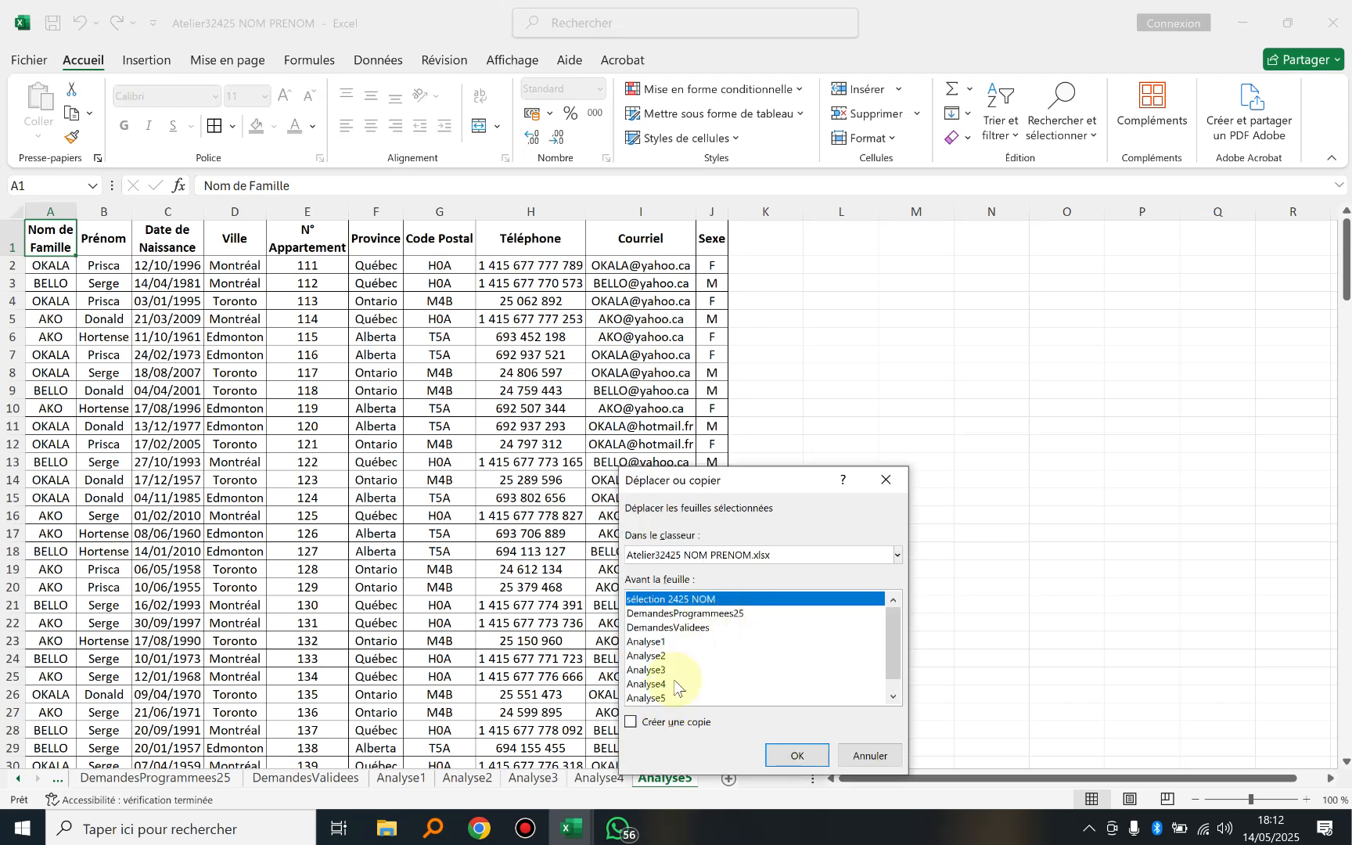
{"action": "scroll", "coordinate": [673, 685], "scroll_direction": "down", "scroll_amount": 1}
{"action": "left_click", "coordinate": [673, 698]}
{"action": "left_click", "coordinate": [675, 722]}
{"action": "left_click", "coordinate": [794, 757]}
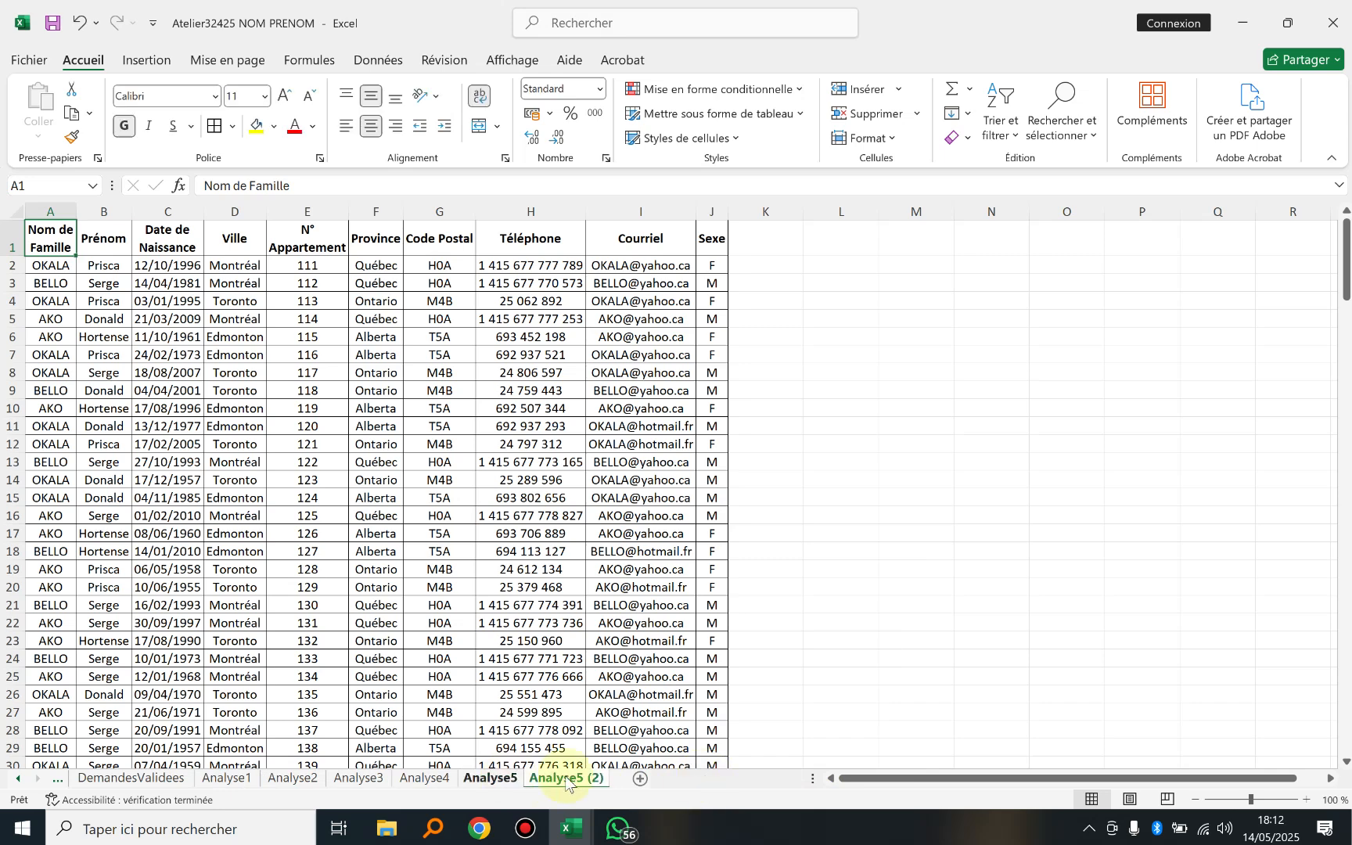
{"action": "double_click", "coordinate": [566, 779]}
{"action": "type", "text": "Analy"}
{"action": "key", "text": "BackSpace"}
{"action": "type", "text": "e6"}
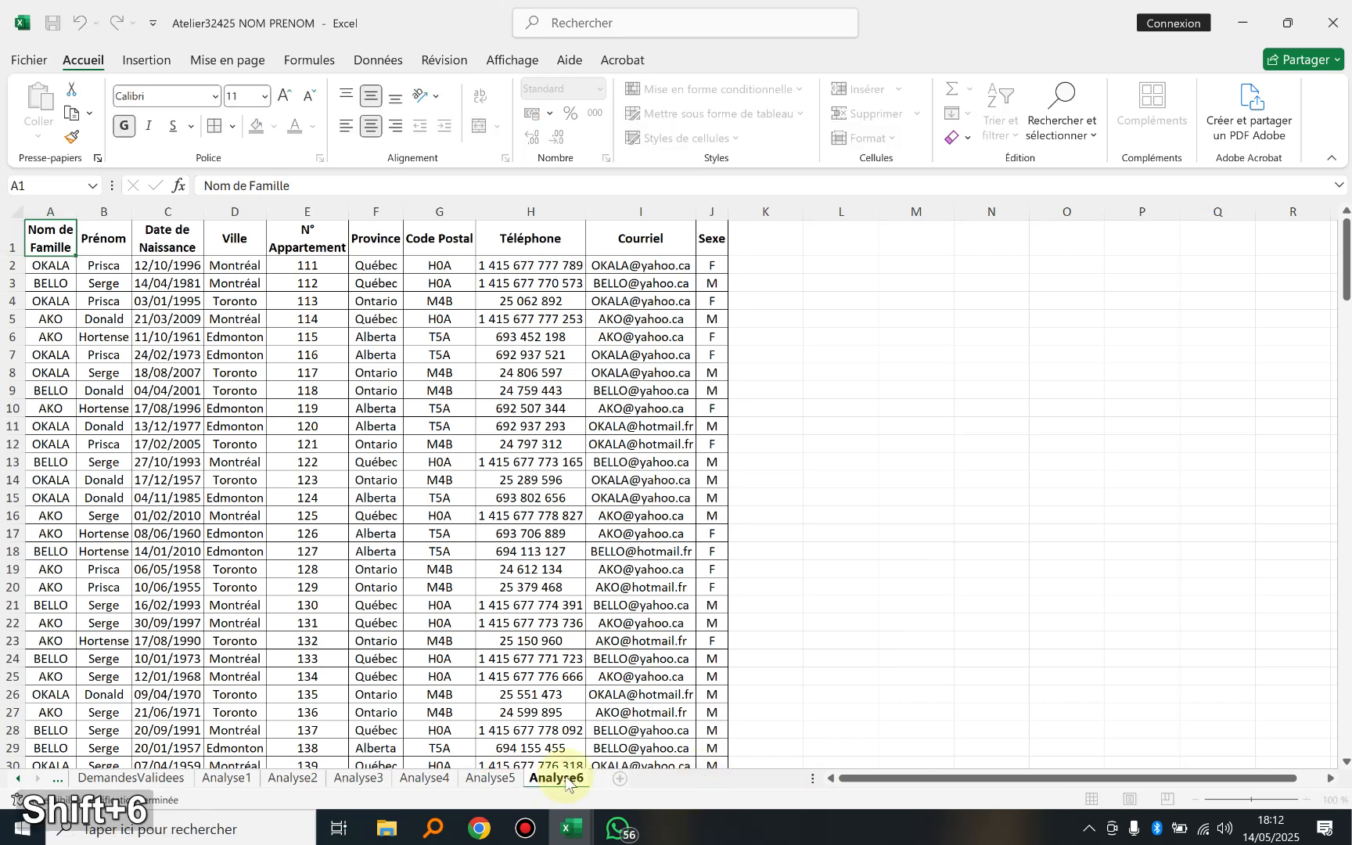
{"action": "key", "text": "Return"}
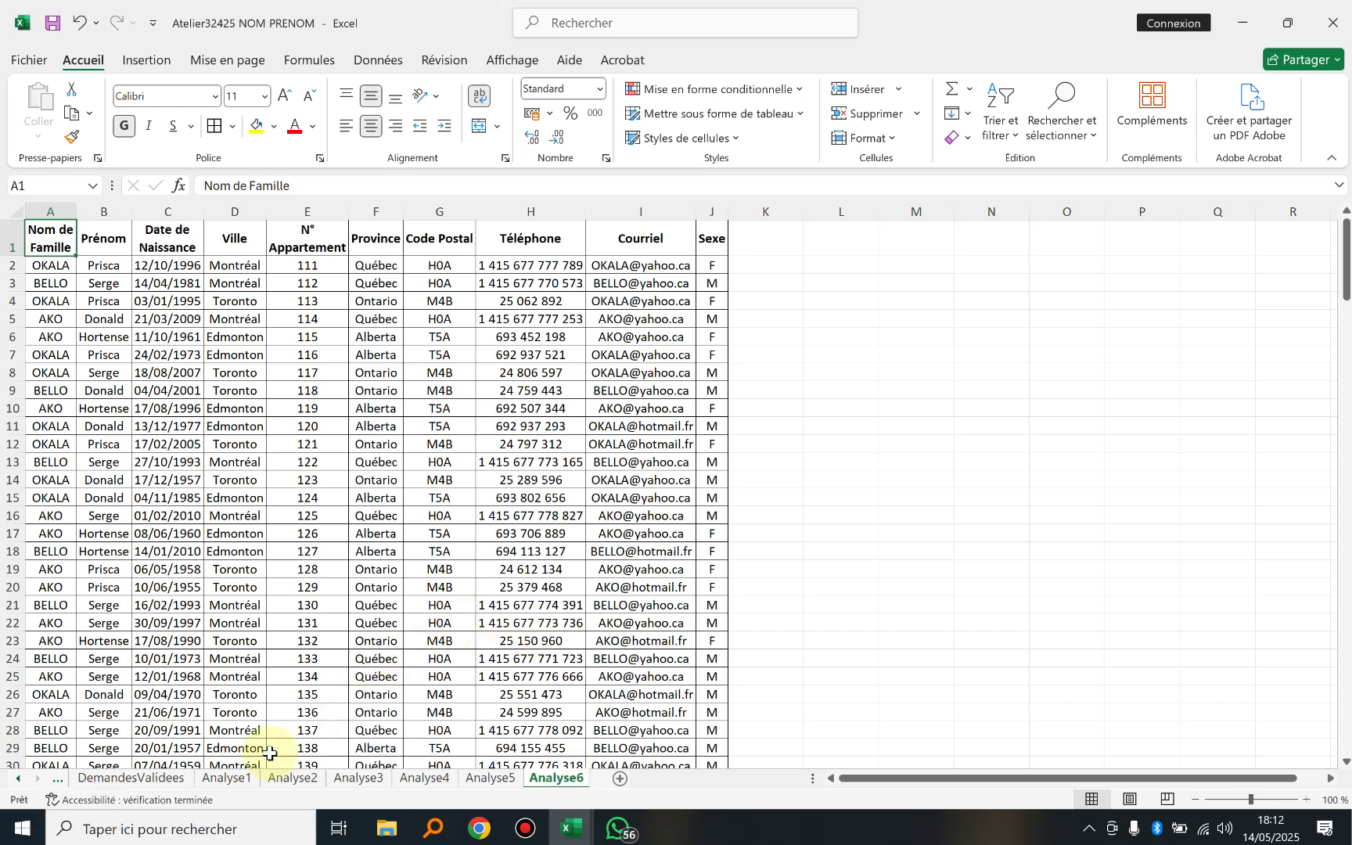
Switch to the Analyse1 sheet
{"action": "left_click", "coordinate": [235, 779]}
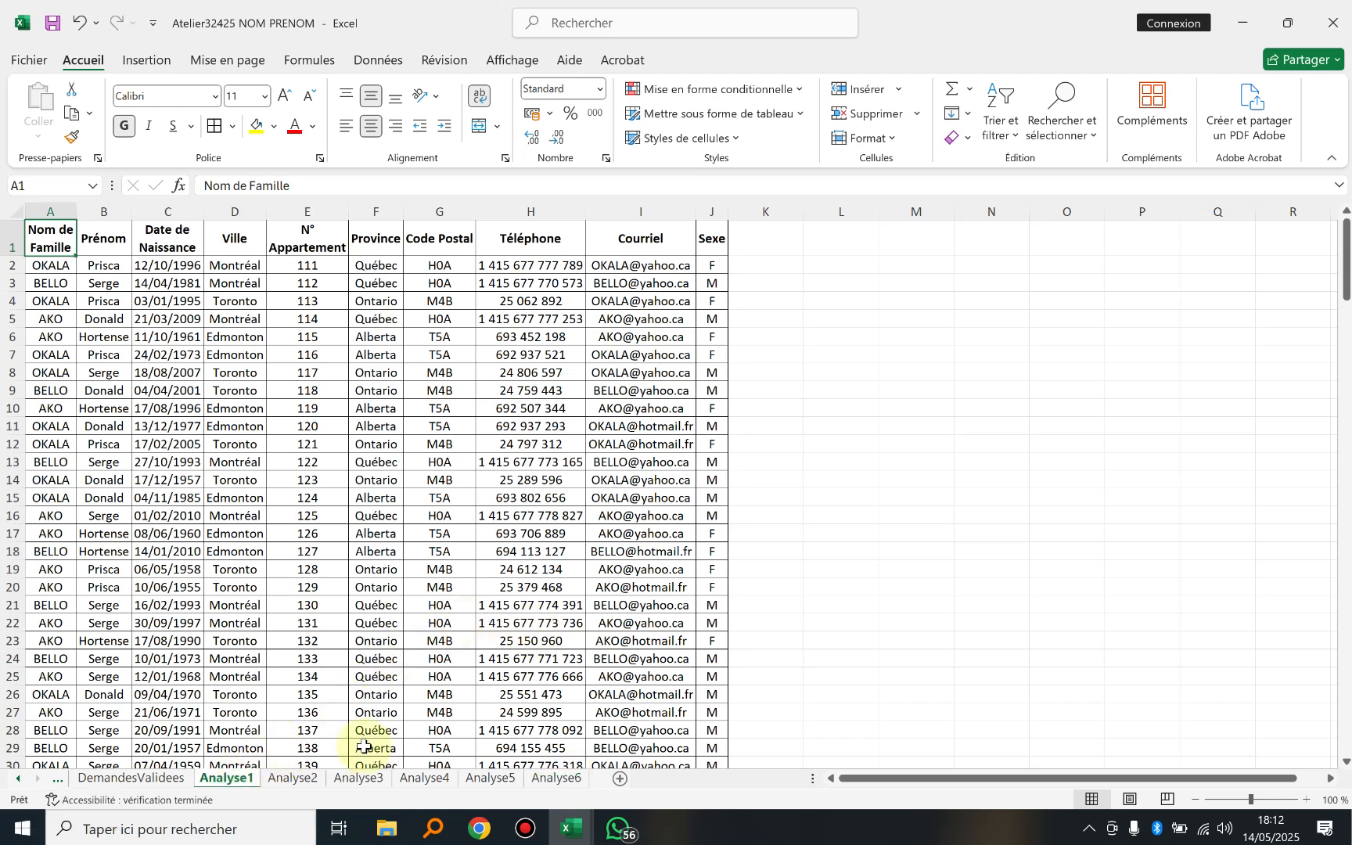